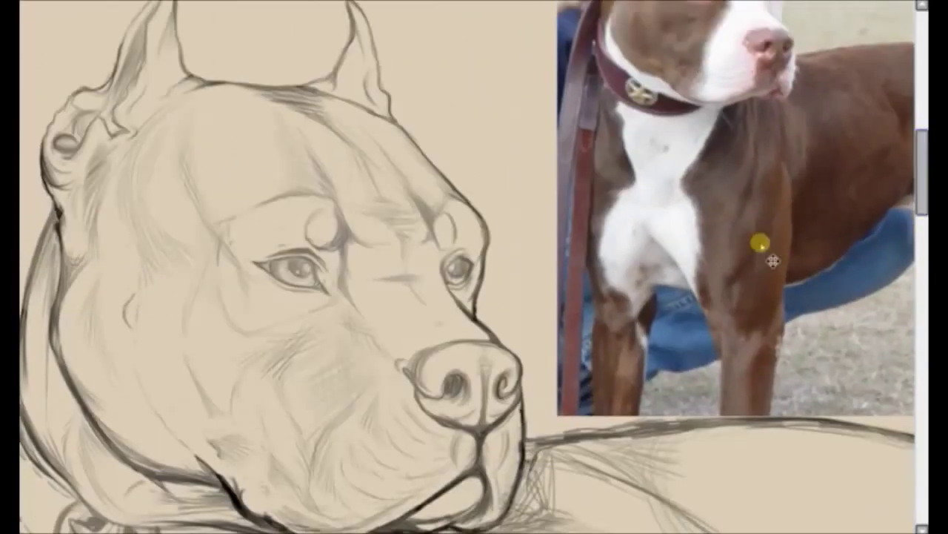
# Name the palette layer 'color pal' and tint the background grey with Hue and Saturation
pyautogui.write('color pal')
pyautogui.press('Return')
pyautogui.hotkey('ctrl', 'u')
pyautogui.press('Return')
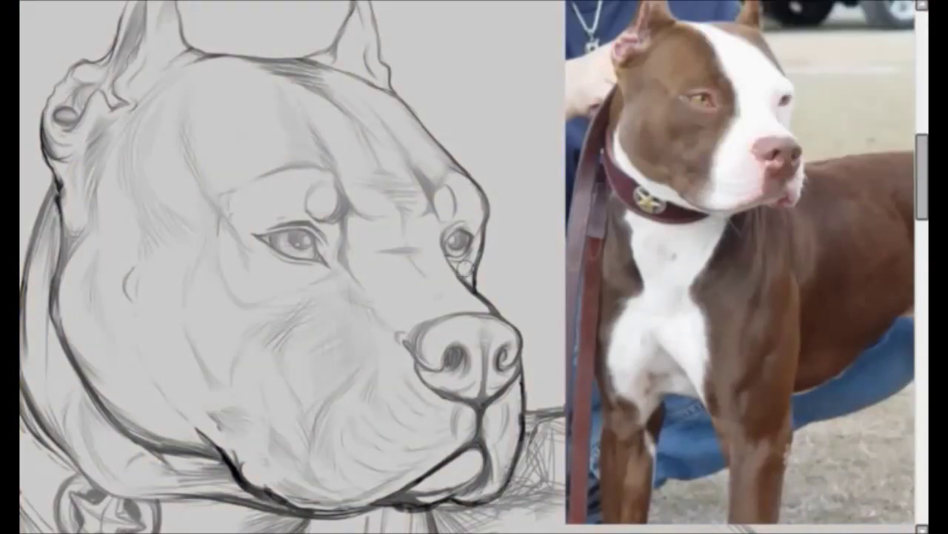
# Dab pale beige, pale white, beige and brown palette swatches beside the head
pyautogui.click(466, 109)
pyautogui.click(439, 86)
pyautogui.click(513, 124)
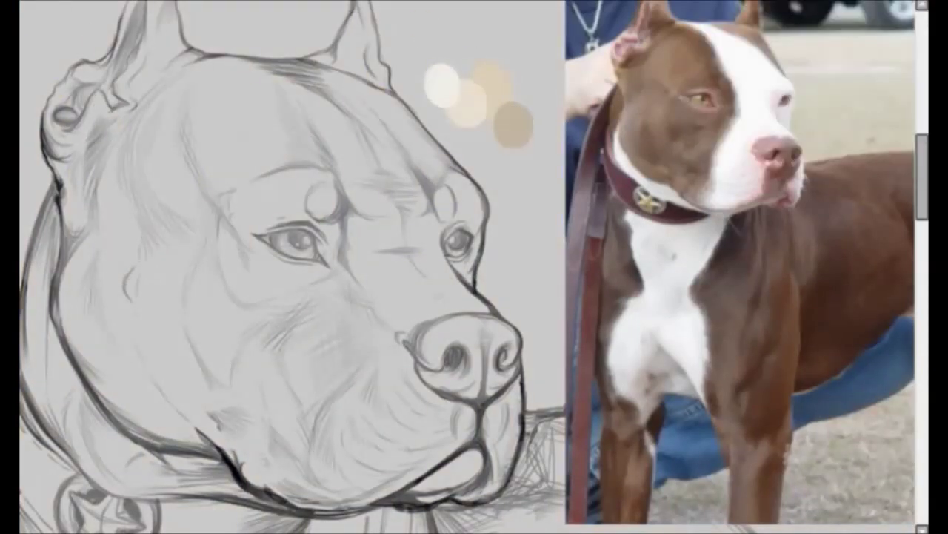
pyautogui.click(524, 198)
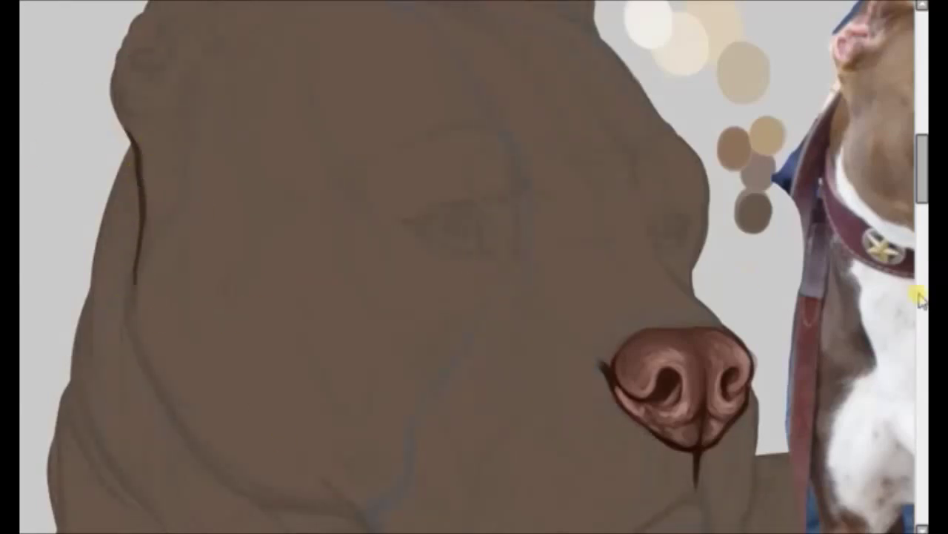
# Trace dark brown outlines along the left cheek, left side, jaw and mouth line
pyautogui.moveTo(127, 137); pyautogui.dragTo(138, 273)
pyautogui.moveTo(123, 174); pyautogui.dragTo(74, 382)
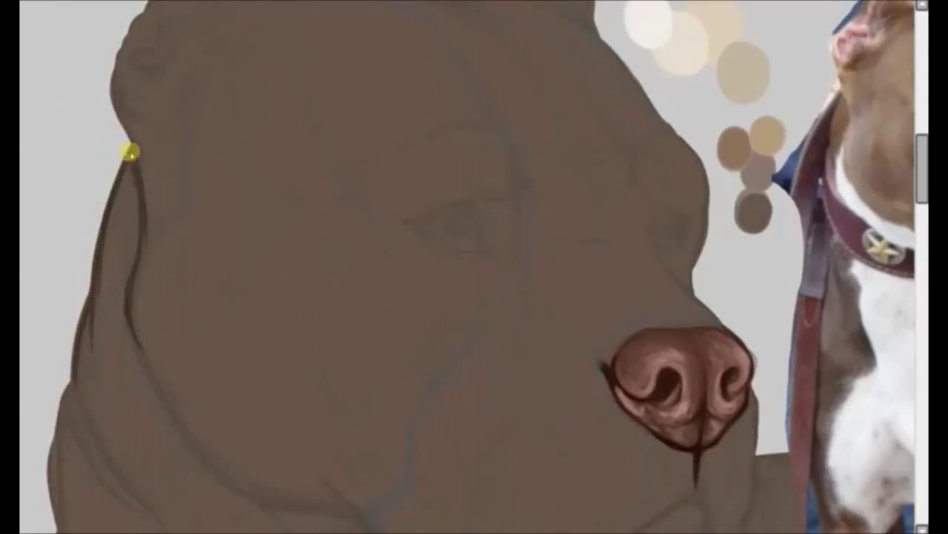
pyautogui.moveTo(126, 151); pyautogui.dragTo(124, 60)
pyautogui.moveTo(152, 285); pyautogui.dragTo(321, 421)
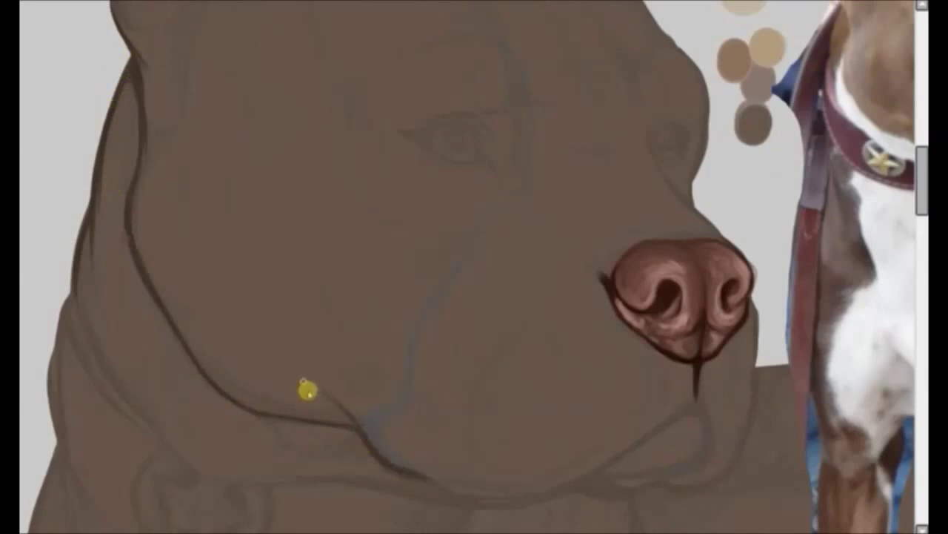
pyautogui.scroll(-3, 306, 389)
pyautogui.moveTo(746, 142); pyautogui.dragTo(600, 341)
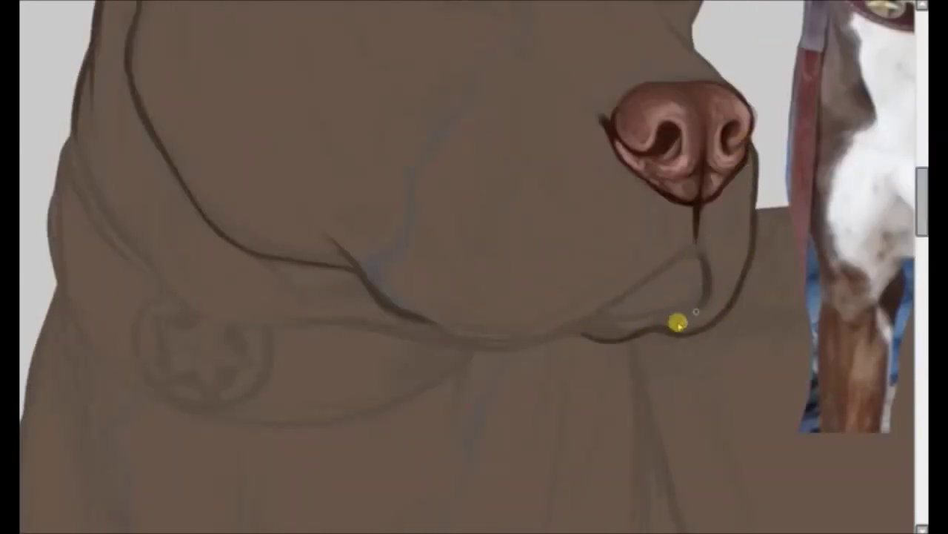
pyautogui.moveTo(642, 283); pyautogui.dragTo(439, 324)
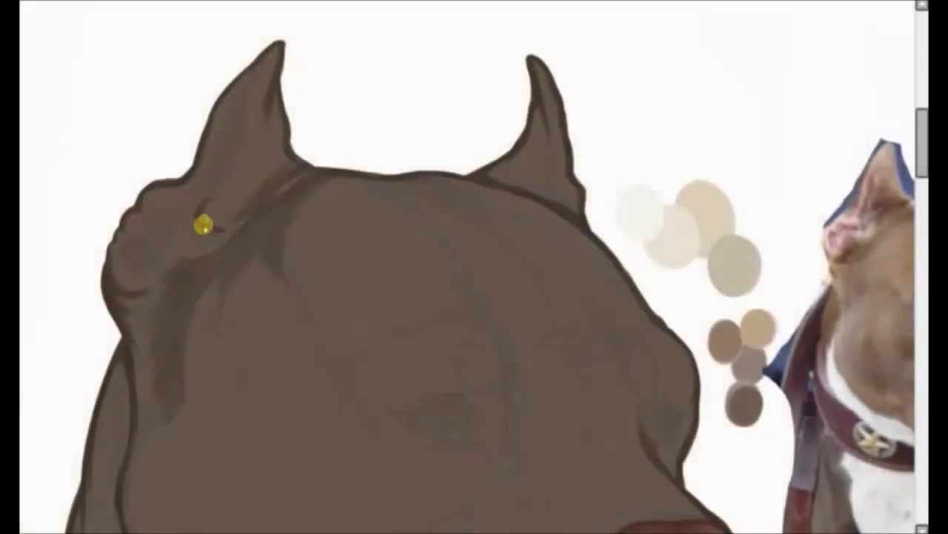
# Warm the dog's brown fill with Hue and Saturation and darken the left ear base
pyautogui.hotkey('ctrl', 'u')
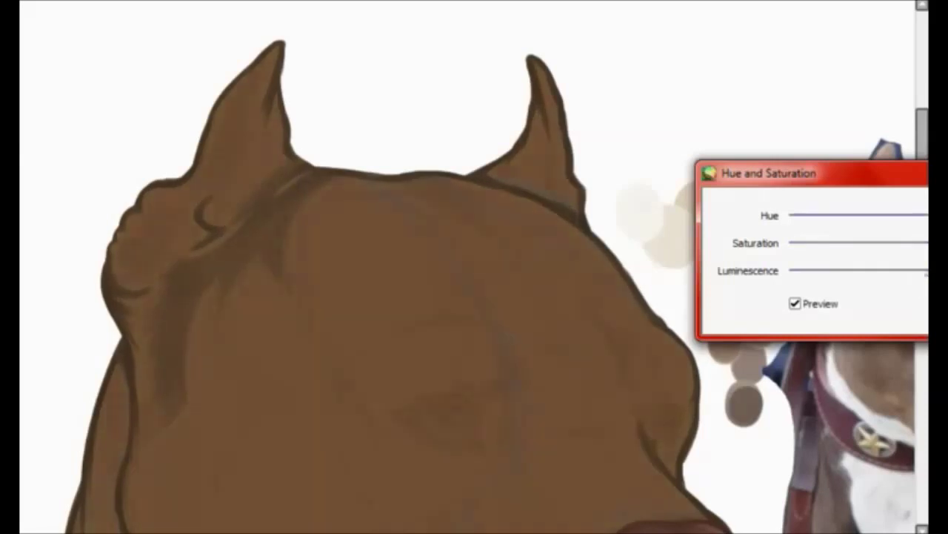
pyautogui.press('Return')
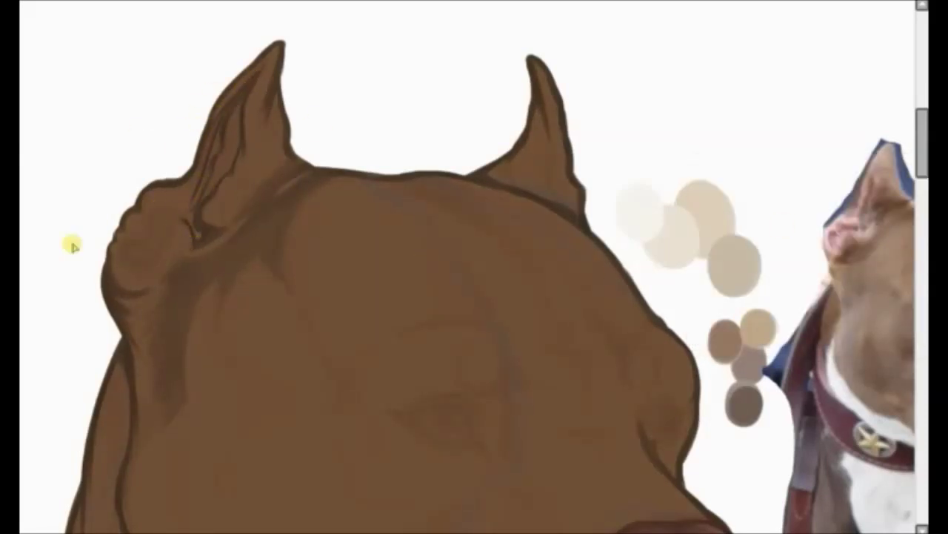
pyautogui.moveTo(122, 274); pyautogui.dragTo(159, 215)
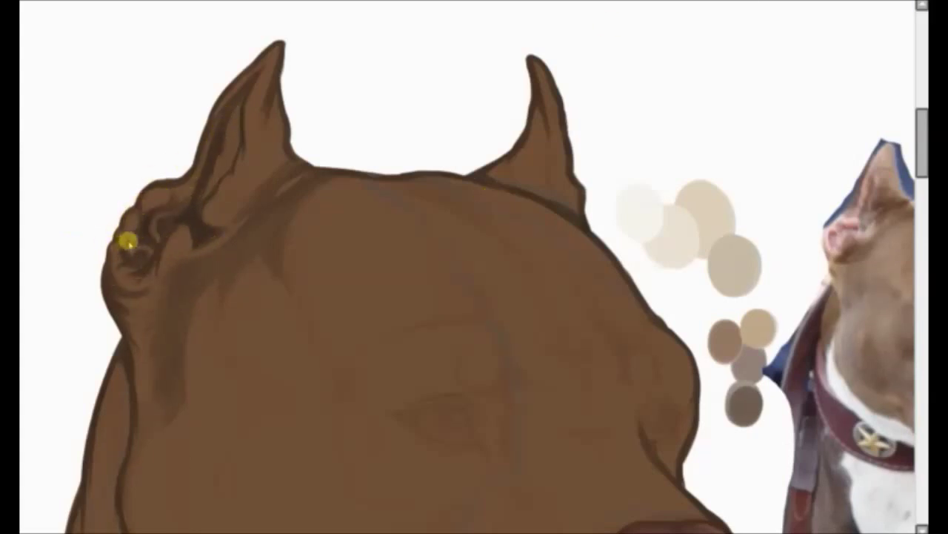
# Shade the inner left ear, brow, forehead, eye area and right ear base in darker brown
pyautogui.moveTo(275, 111); pyautogui.dragTo(249, 136)
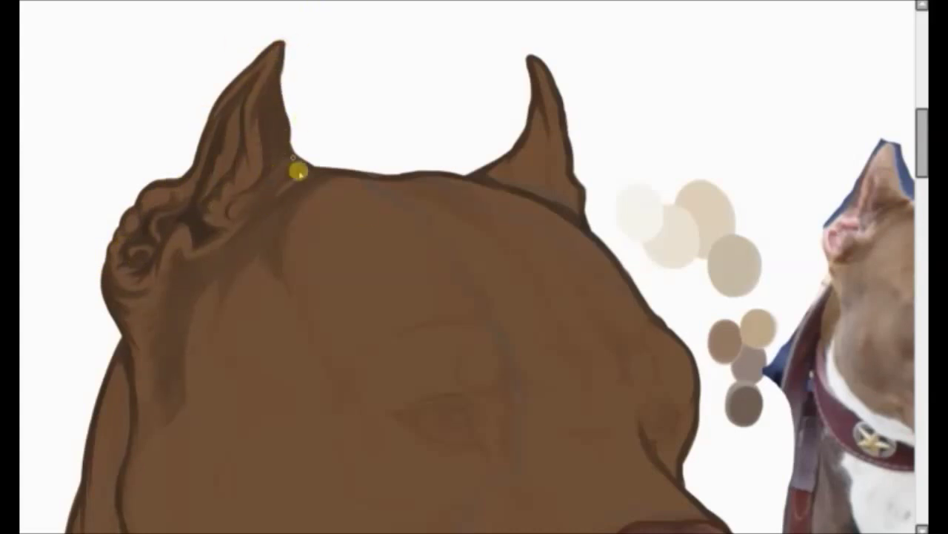
pyautogui.scroll(-3, 193, 304)
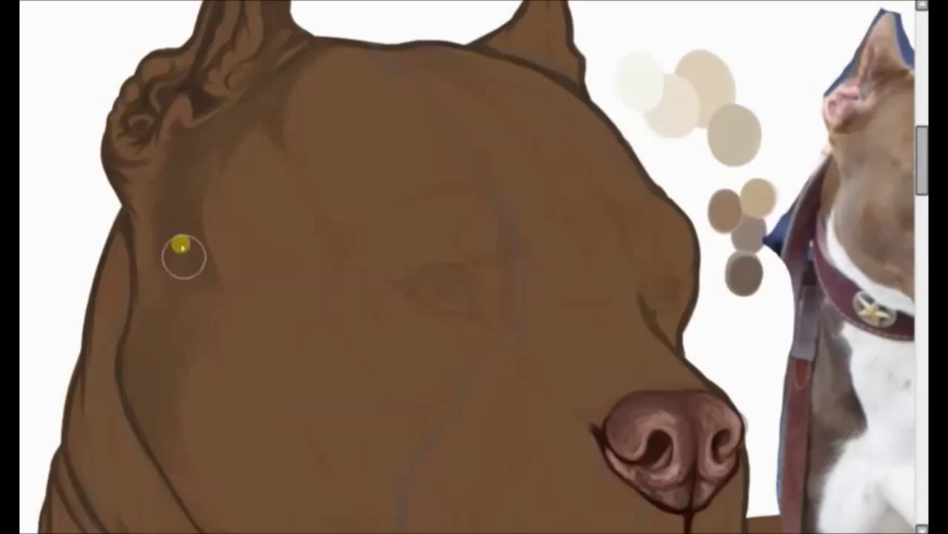
pyautogui.moveTo(256, 373); pyautogui.dragTo(288, 286)
pyautogui.hscroll(3, 288, 286)
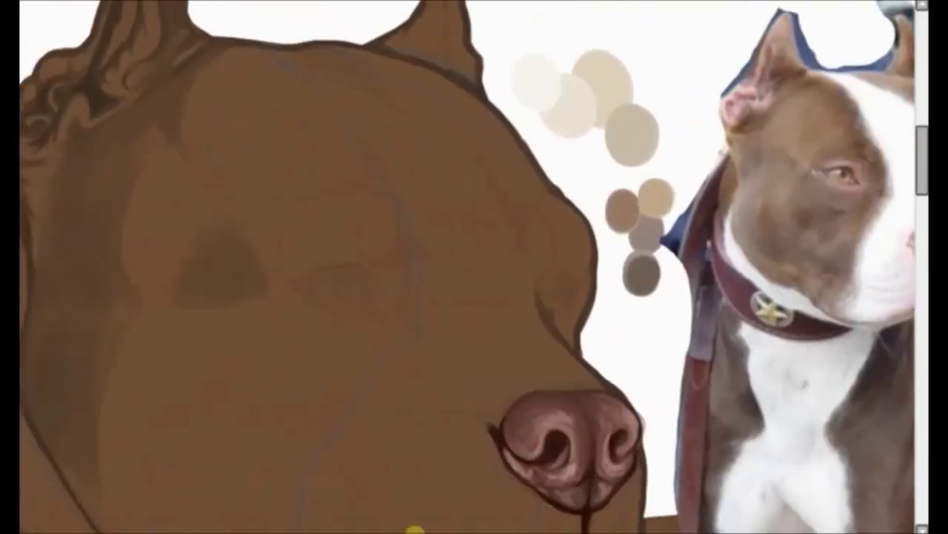
pyautogui.moveTo(295, 191)
pyautogui.mouseDown()
pyautogui.moveTo(244, 63)
pyautogui.moveTo(157, 114)
pyautogui.moveTo(212, 208)
pyautogui.mouseUp()
pyautogui.scroll(4, 466, 269)
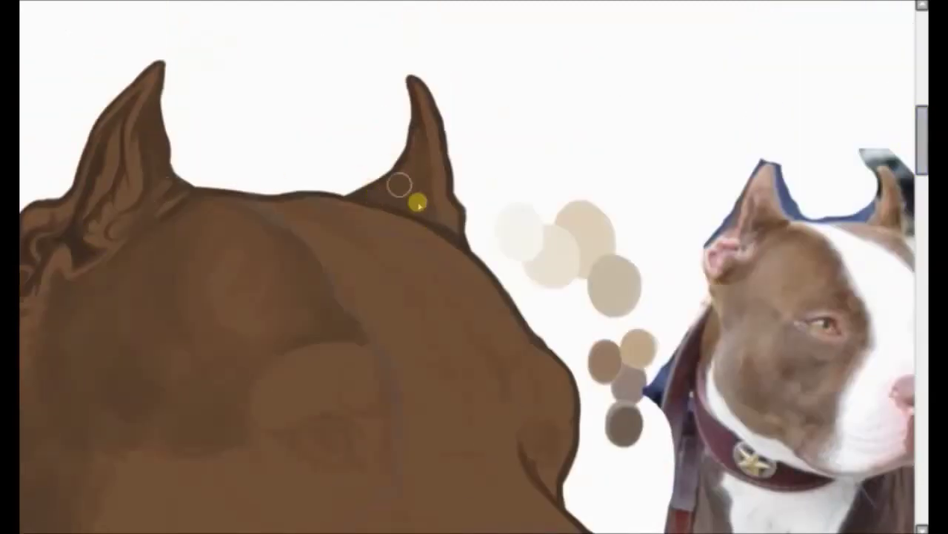
pyautogui.moveTo(417, 191); pyautogui.dragTo(433, 164)
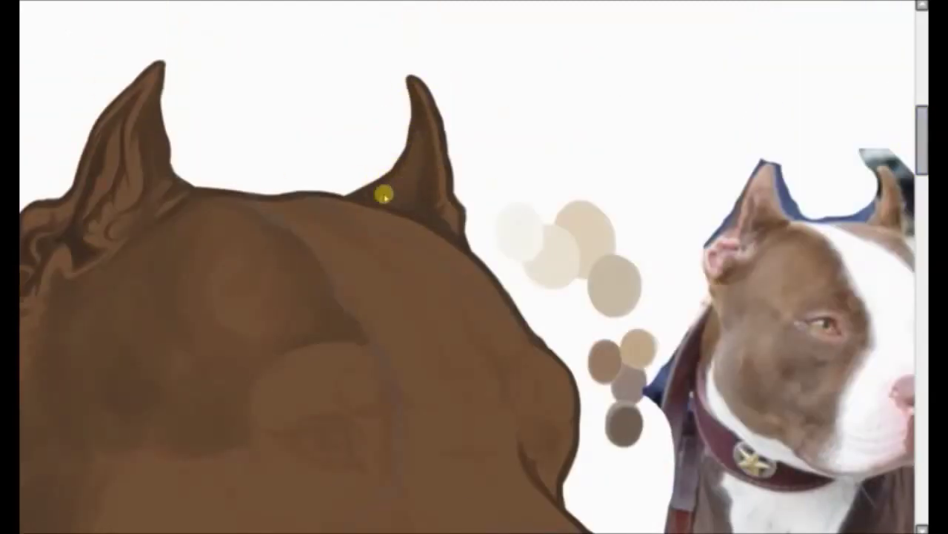
pyautogui.scroll(-4, 146, 106)
pyautogui.scroll(-4, 140, 185)
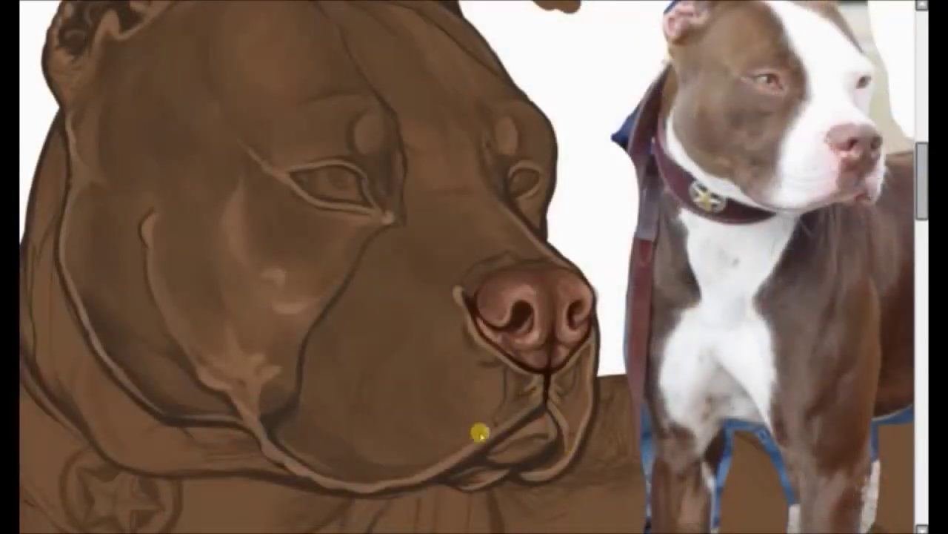
# Highlight the nose bridge, brow bump, inner eye corner and brow above the left eye
pyautogui.moveTo(535, 230); pyautogui.dragTo(494, 229)
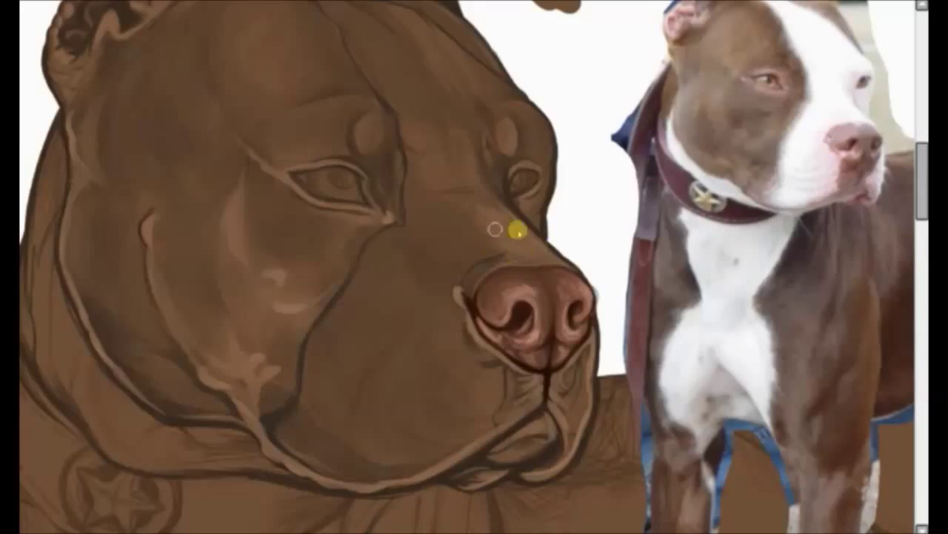
pyautogui.moveTo(370, 137); pyautogui.dragTo(383, 195)
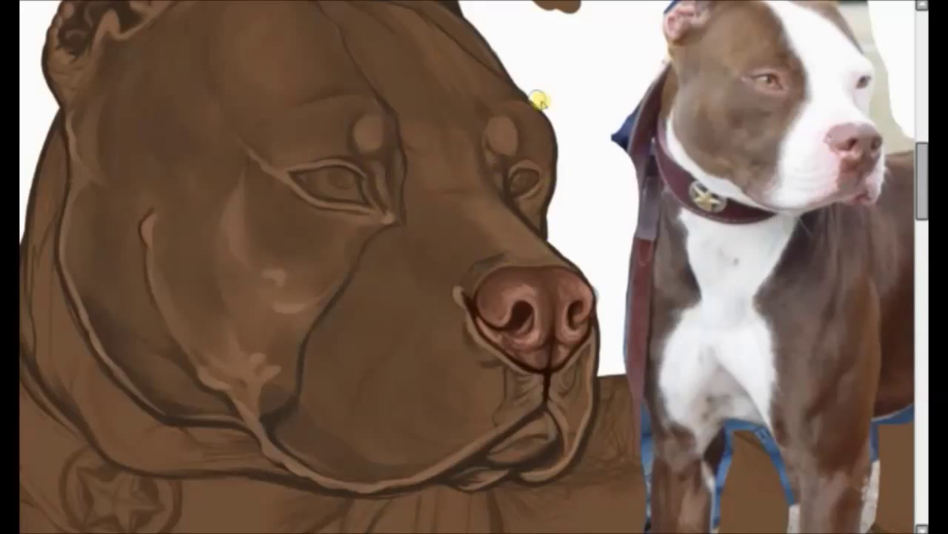
pyautogui.moveTo(351, 106); pyautogui.dragTo(288, 118)
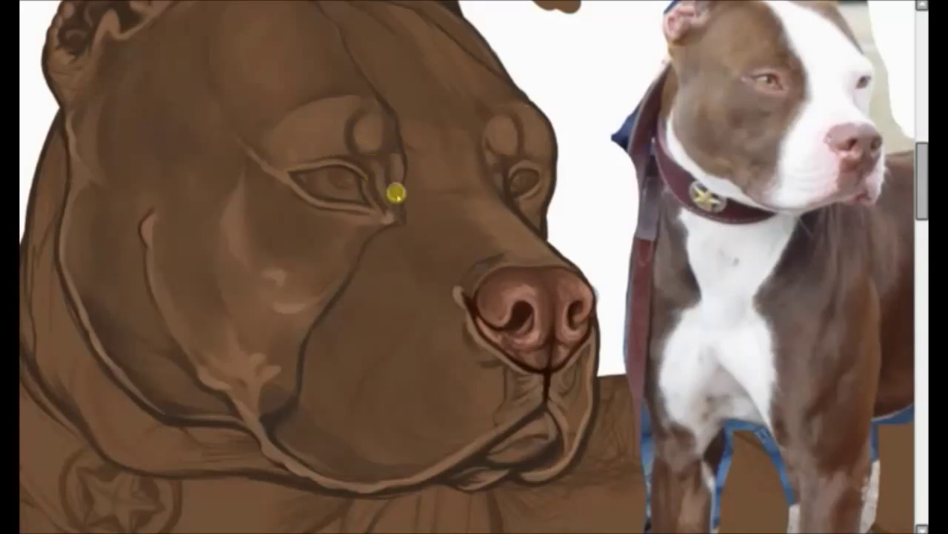
pyautogui.moveTo(92, 326); pyautogui.dragTo(194, 396)
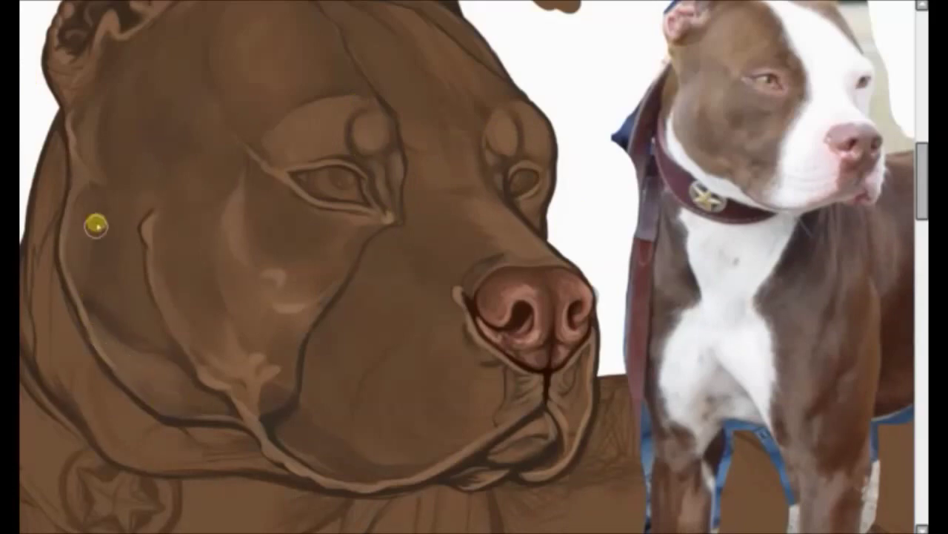
pyautogui.scroll(5, 915, 167)
pyautogui.scroll(1, 916, 166)
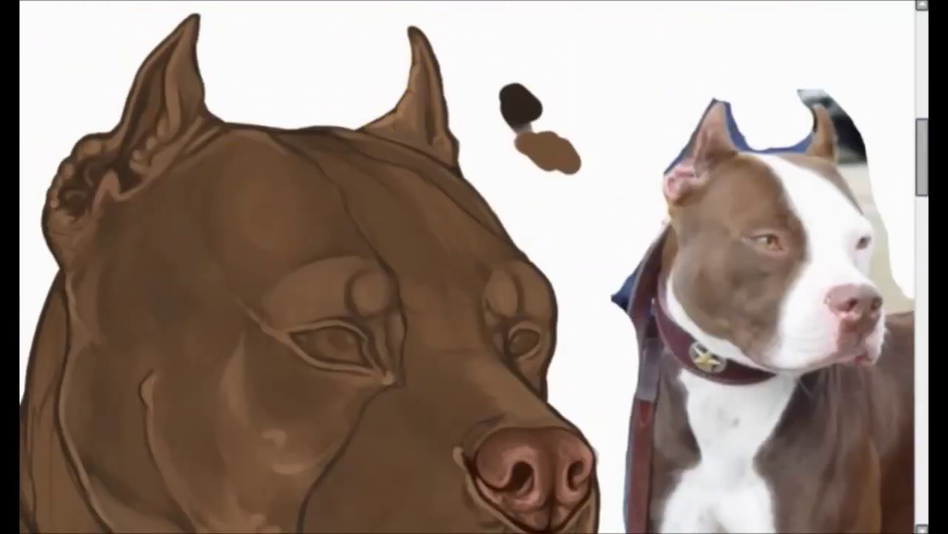
# Add a light-brown palette swatch, then lighten and darken the inside of the right ear
pyautogui.moveTo(523, 137); pyautogui.dragTo(498, 174)
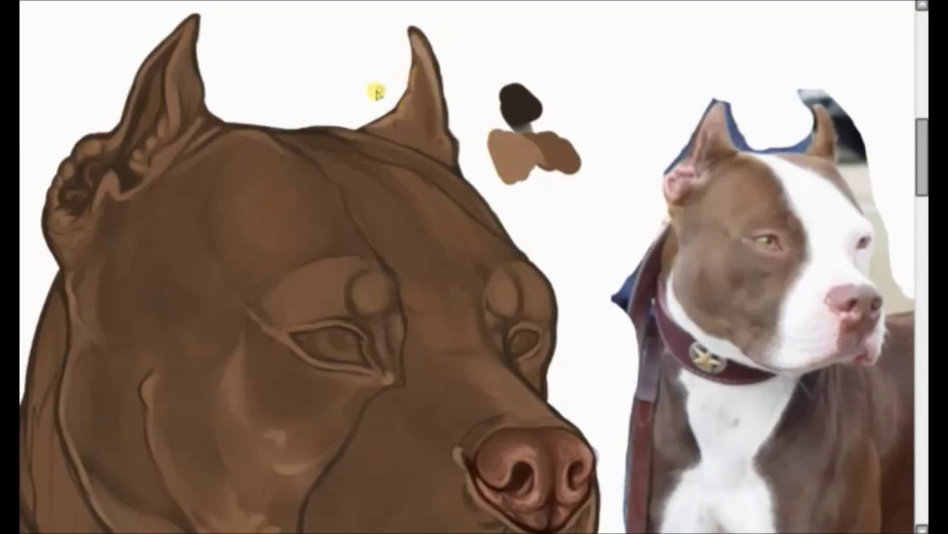
pyautogui.moveTo(419, 49); pyautogui.dragTo(433, 156)
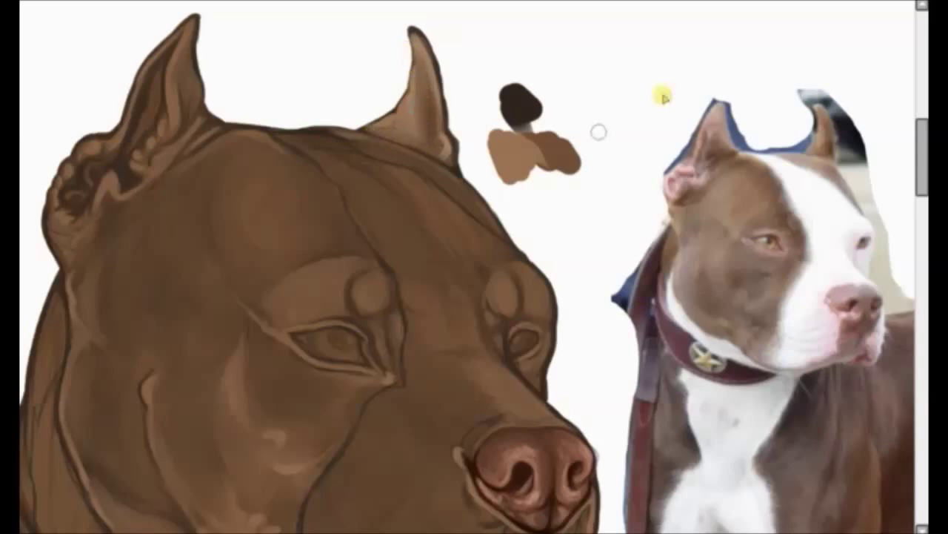
pyautogui.moveTo(424, 71); pyautogui.dragTo(430, 145)
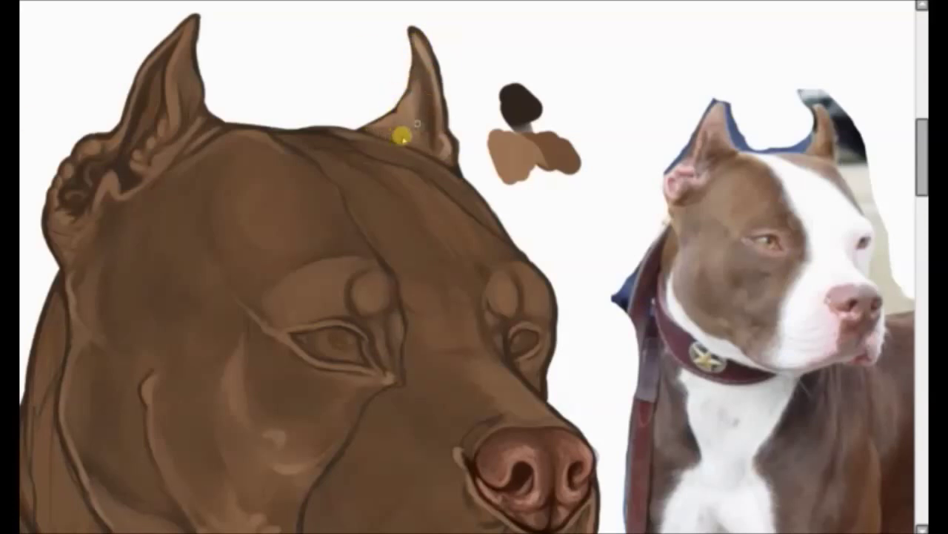
pyautogui.scroll(3, 474, 267)
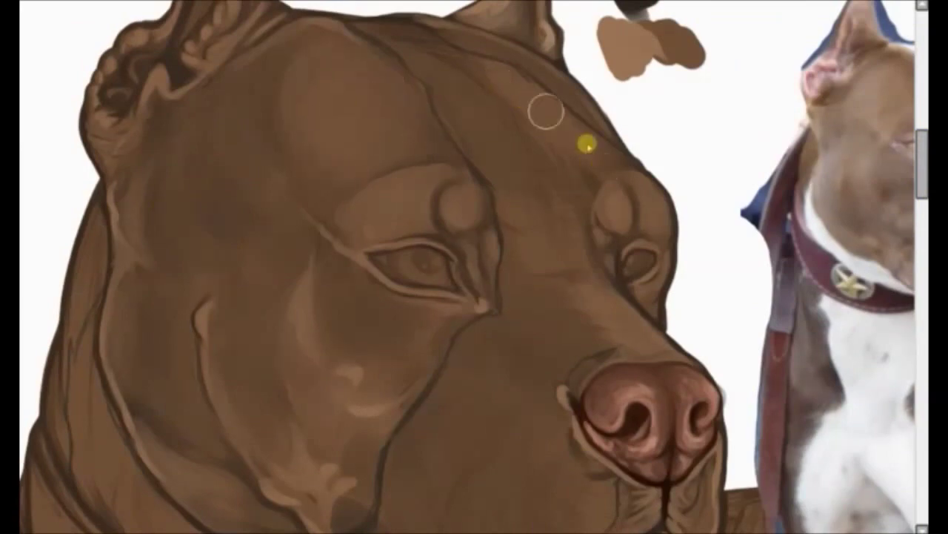
# Lighten the muzzle above the lip and blend the lip highlight into the lower jaw
pyautogui.scroll(-1, 557, 158)
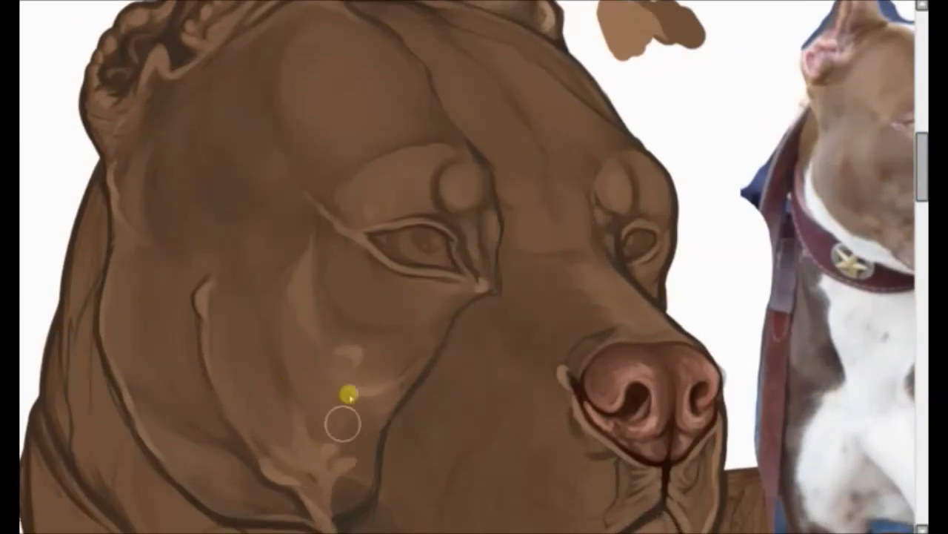
pyautogui.scroll(3, 326, 311)
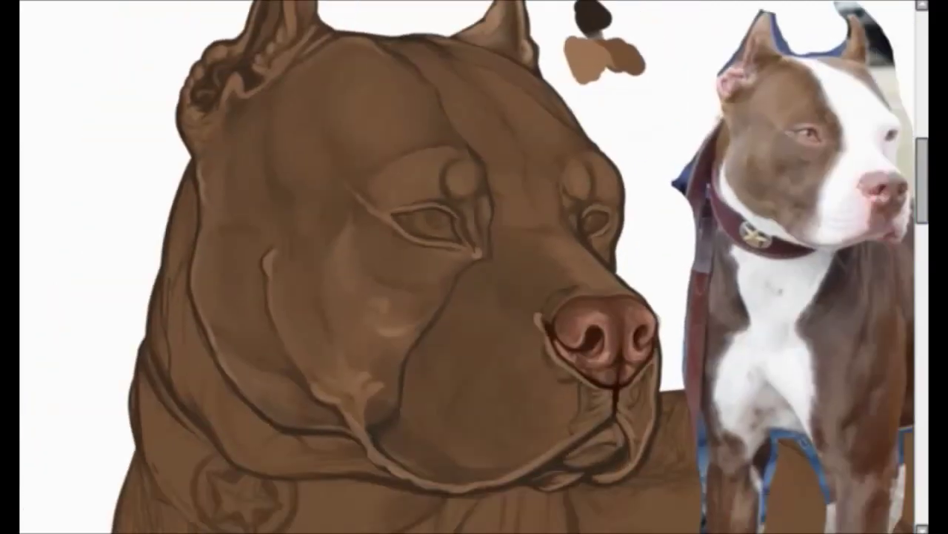
pyautogui.scroll(-7, 546, 212)
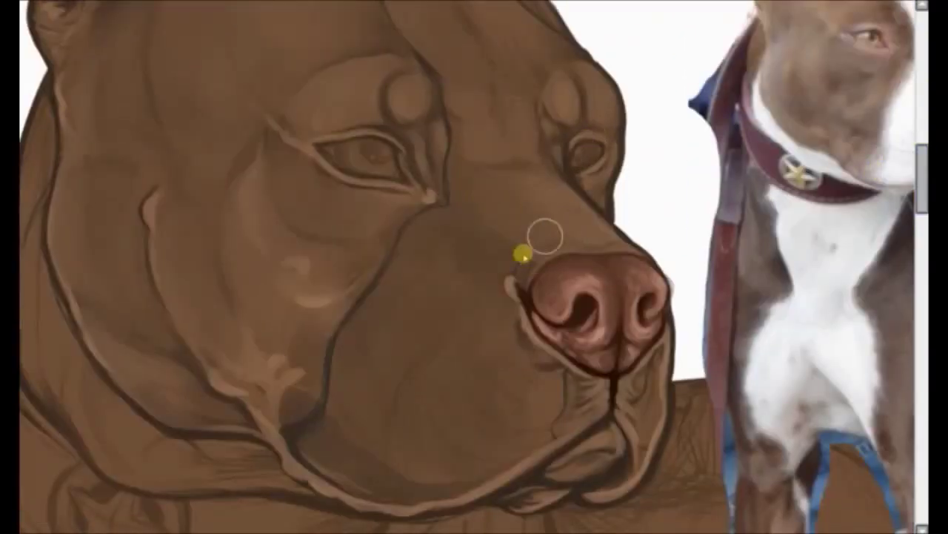
pyautogui.hscroll(4, 523, 255)
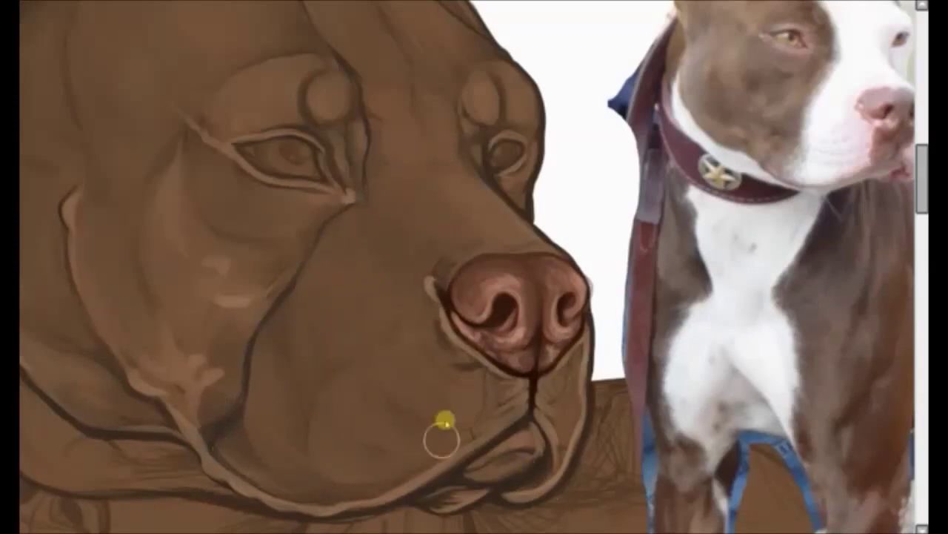
pyautogui.scroll(5, 493, 108)
pyautogui.scroll(-5, 493, 109)
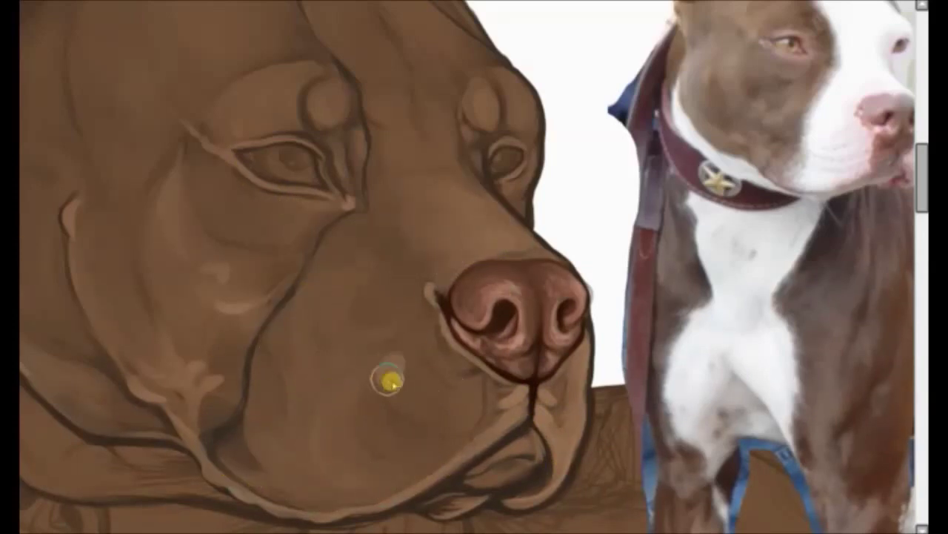
pyautogui.moveTo(375, 394); pyautogui.dragTo(339, 398)
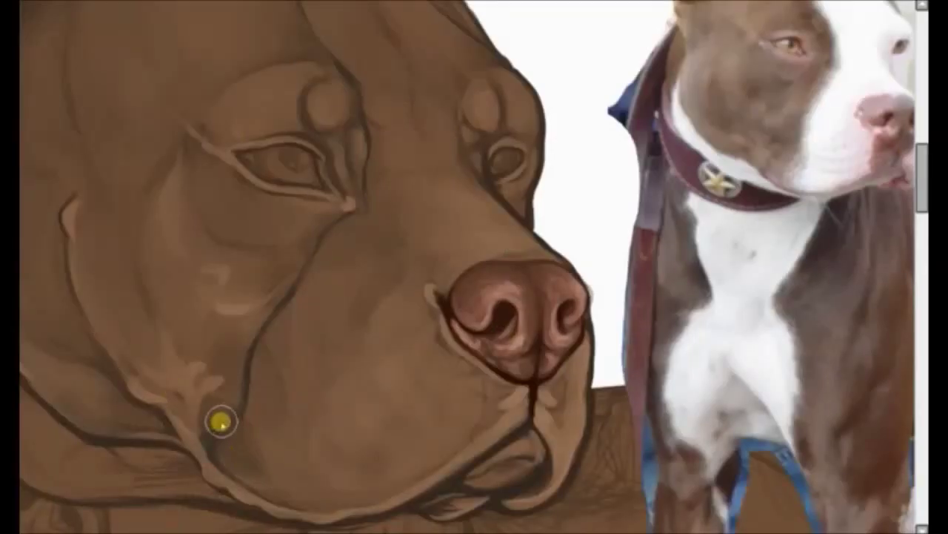
pyautogui.moveTo(223, 417); pyautogui.dragTo(259, 396)
pyautogui.moveTo(408, 432)
pyautogui.mouseDown()
pyautogui.moveTo(150, 385)
pyautogui.moveTo(190, 309)
pyautogui.moveTo(210, 211)
pyautogui.moveTo(205, 185)
pyautogui.moveTo(136, 324)
pyautogui.moveTo(93, 278)
pyautogui.moveTo(311, 280)
pyautogui.moveTo(259, 347)
pyautogui.mouseUp()
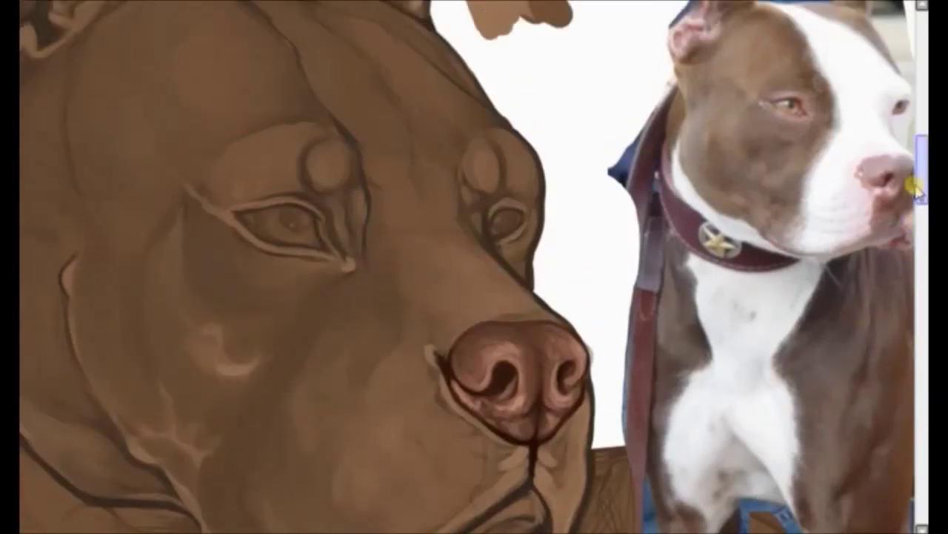
# Soften the lower cheek and repaint a thinner highlight at the inner eye corner
pyautogui.moveTo(328, 318)
pyautogui.mouseDown()
pyautogui.moveTo(225, 464)
pyautogui.moveTo(290, 466)
pyautogui.moveTo(365, 213)
pyautogui.mouseUp()
pyautogui.moveTo(364, 121); pyautogui.dragTo(302, 218)
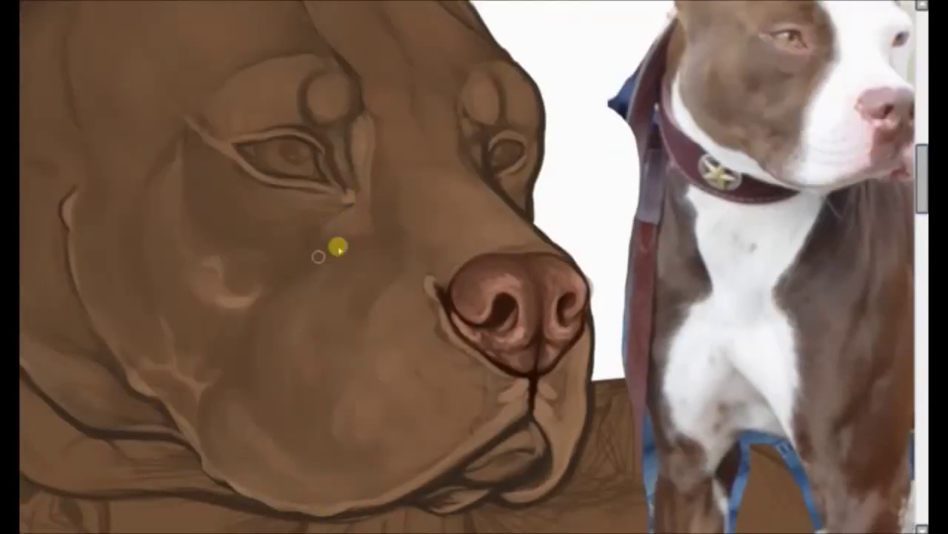
pyautogui.moveTo(365, 175); pyautogui.dragTo(359, 161)
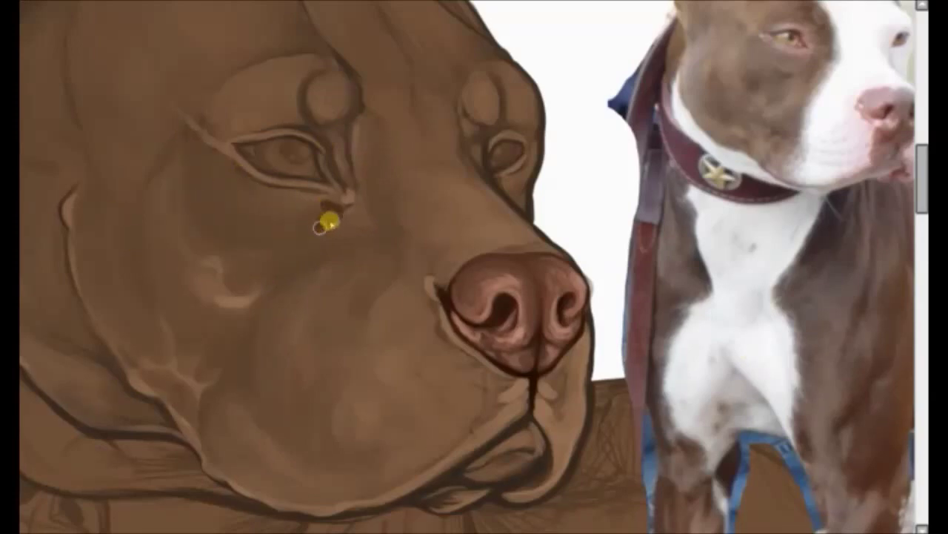
pyautogui.scroll(3, 181, 73)
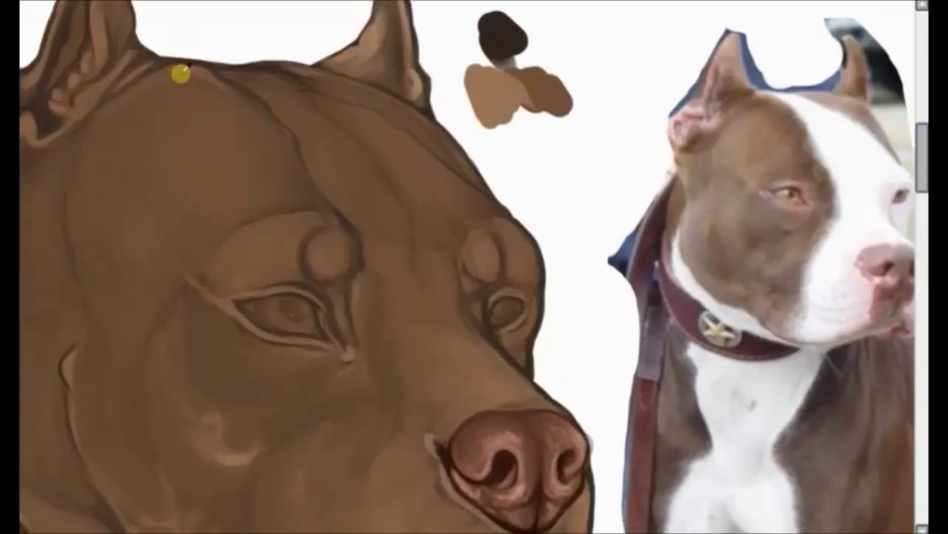
# Shade the jaw, left side of the neck and the fold above the collar darker
pyautogui.scroll(-2, 321, 229)
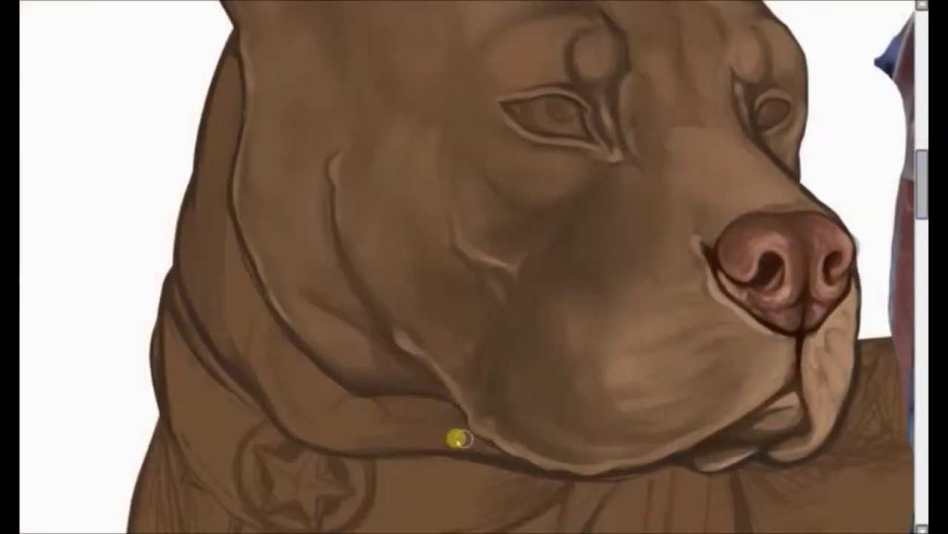
pyautogui.scroll(3, 830, 112)
pyautogui.scroll(-2, 830, 113)
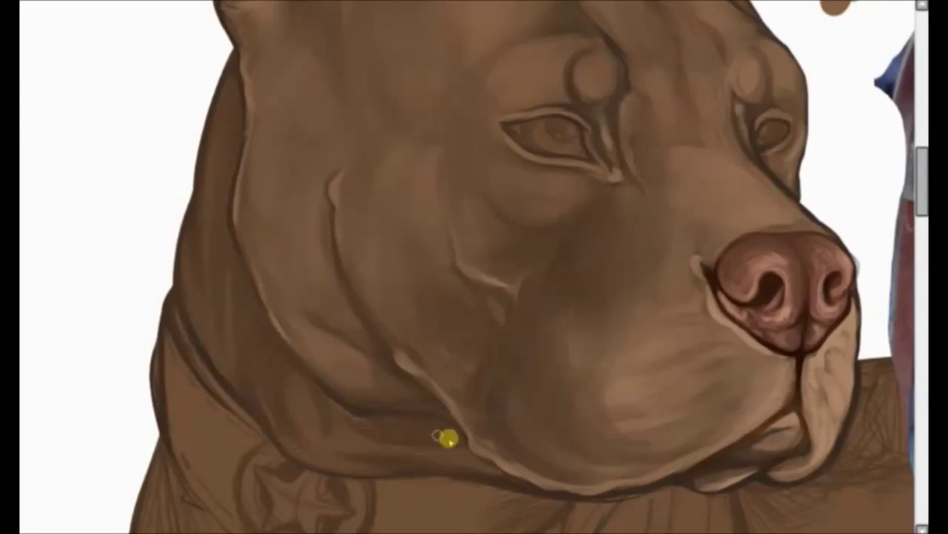
pyautogui.moveTo(465, 268)
pyautogui.mouseDown()
pyautogui.moveTo(423, 436)
pyautogui.moveTo(277, 341)
pyautogui.moveTo(225, 87)
pyautogui.moveTo(229, 307)
pyautogui.mouseUp()
pyautogui.moveTo(254, 418)
pyautogui.mouseDown()
pyautogui.moveTo(314, 400)
pyautogui.moveTo(430, 428)
pyautogui.moveTo(180, 127)
pyautogui.moveTo(208, 334)
pyautogui.mouseUp()
# Adjust saturation with Hue and Saturation, then keep shading the left neck edge and jaw folds
pyautogui.hotkey('ctrl', 'u')
pyautogui.moveTo(875, 258); pyautogui.dragTo(894, 258)
pyautogui.press('Return')
pyautogui.moveTo(221, 96); pyautogui.dragTo(184, 250)
pyautogui.moveTo(459, 452); pyautogui.dragTo(311, 444)
pyautogui.moveTo(252, 296)
pyautogui.mouseDown()
pyautogui.moveTo(301, 371)
pyautogui.moveTo(295, 404)
pyautogui.mouseUp()
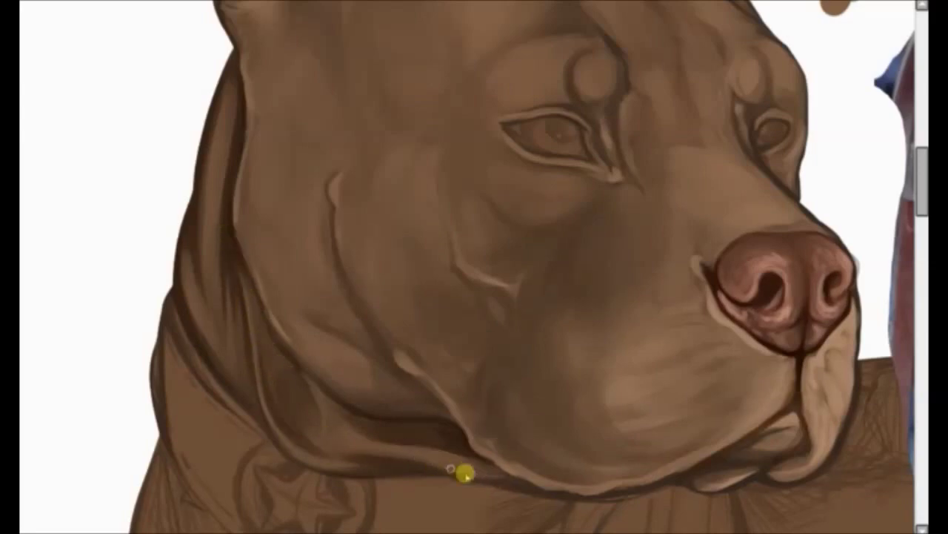
pyautogui.moveTo(188, 254); pyautogui.dragTo(198, 355)
pyautogui.moveTo(350, 448); pyautogui.dragTo(495, 488)
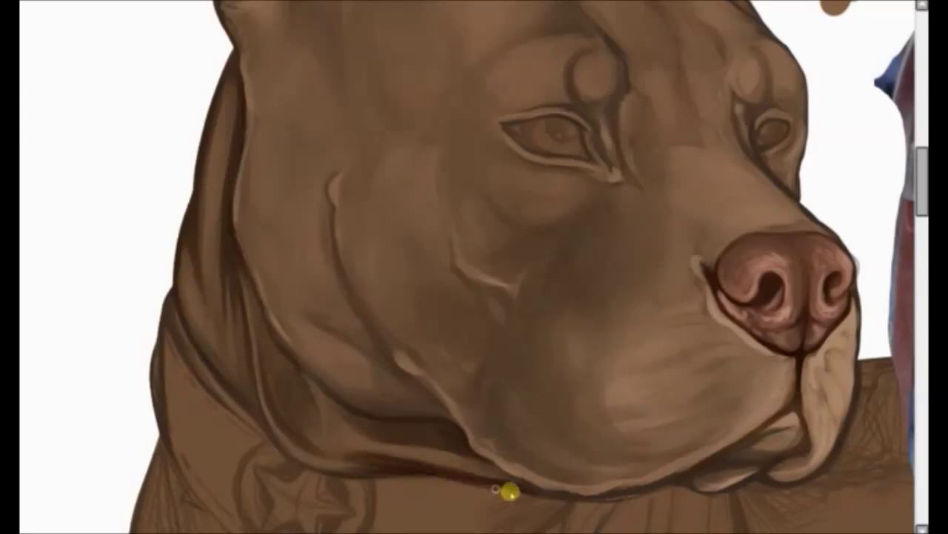
pyautogui.moveTo(290, 381)
pyautogui.mouseDown()
pyautogui.moveTo(254, 298)
pyautogui.moveTo(243, 382)
pyautogui.mouseUp()
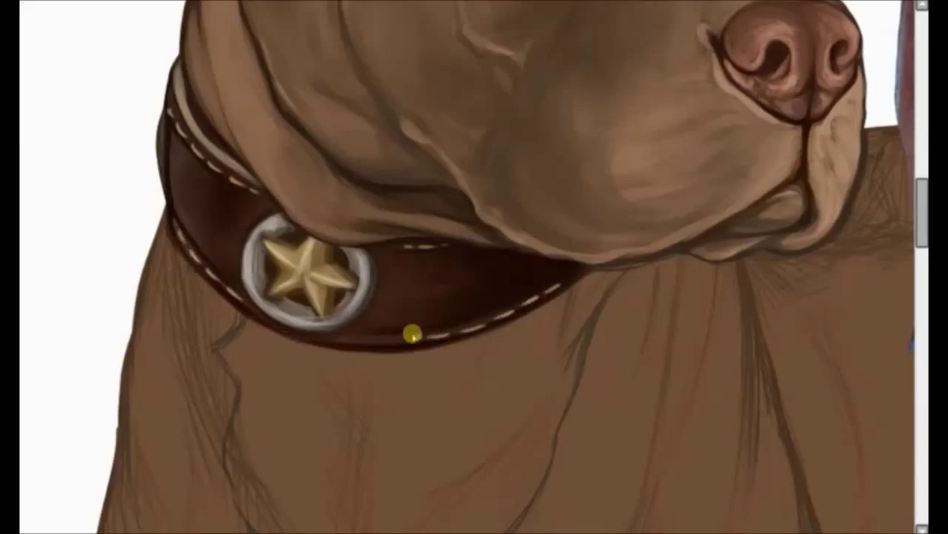
# Soften the dark hair line on the chest just below the collar
pyautogui.scroll(3, 409, 311)
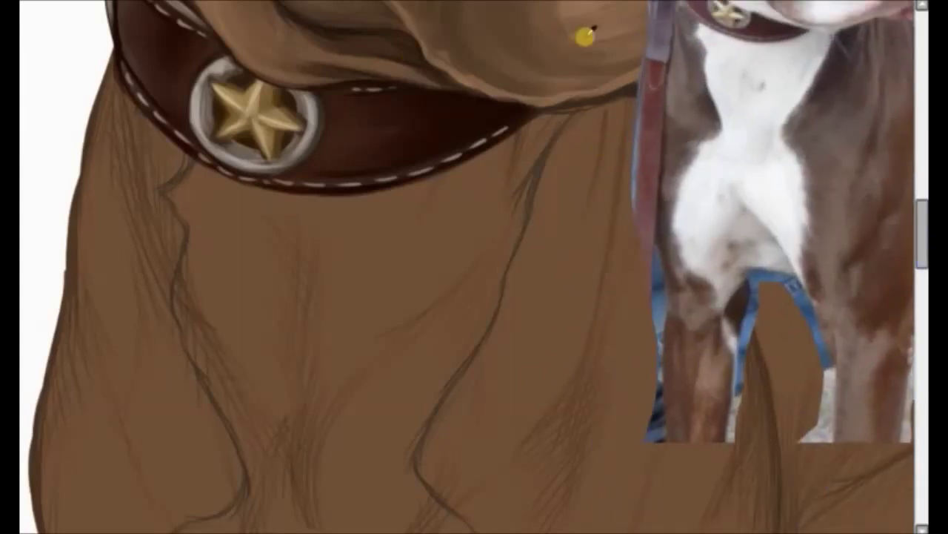
pyautogui.moveTo(137, 119)
pyautogui.mouseDown()
pyautogui.moveTo(144, 208)
pyautogui.moveTo(185, 296)
pyautogui.mouseUp()
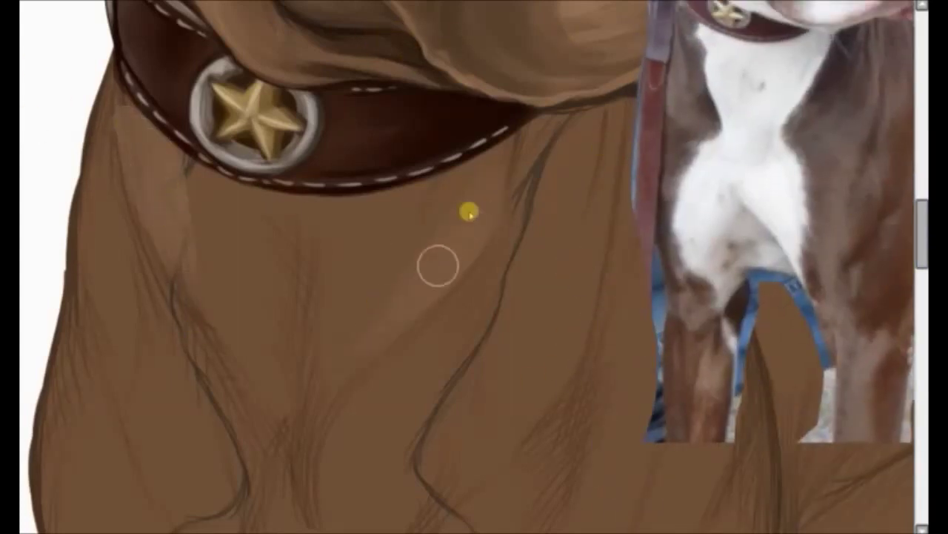
# Blend the chest, move the reference photo right, paint a pale muscle and soften crease lines
pyautogui.moveTo(215, 225)
pyautogui.mouseDown()
pyautogui.moveTo(95, 212)
pyautogui.moveTo(163, 409)
pyautogui.moveTo(143, 163)
pyautogui.moveTo(229, 244)
pyautogui.moveTo(392, 191)
pyautogui.moveTo(319, 303)
pyautogui.mouseUp()
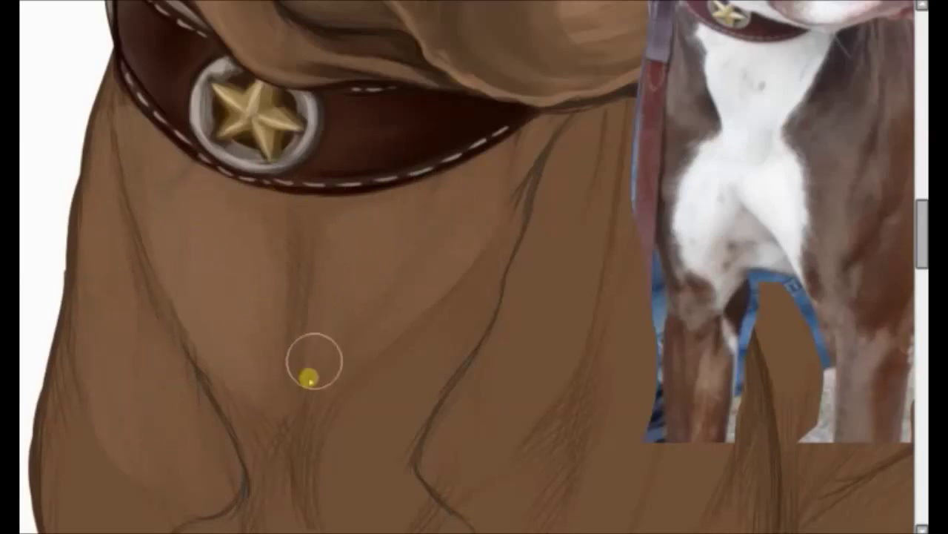
pyautogui.moveTo(917, 241); pyautogui.dragTo(917, 263)
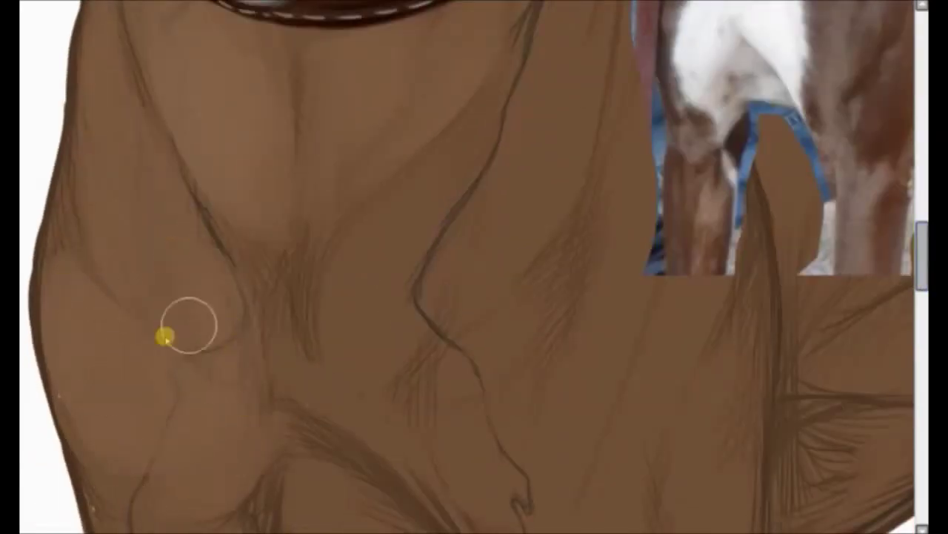
pyautogui.scroll(4, 895, 208)
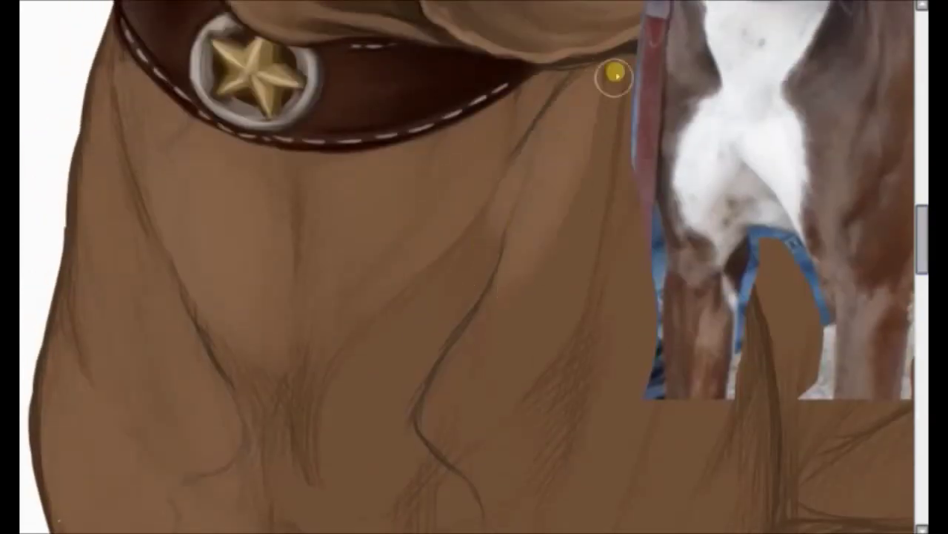
pyautogui.moveTo(836, 201); pyautogui.dragTo(927, 196)
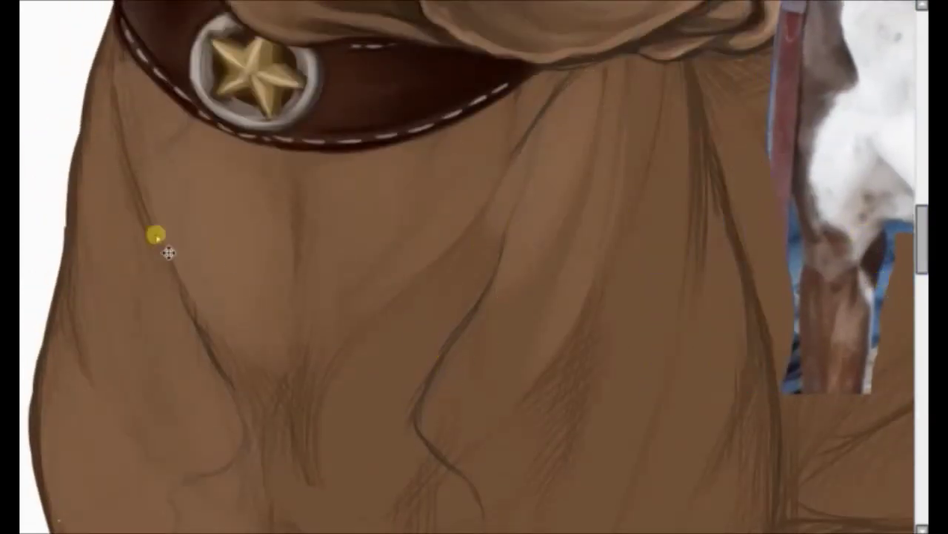
pyautogui.hotkey('ctrl', '-')
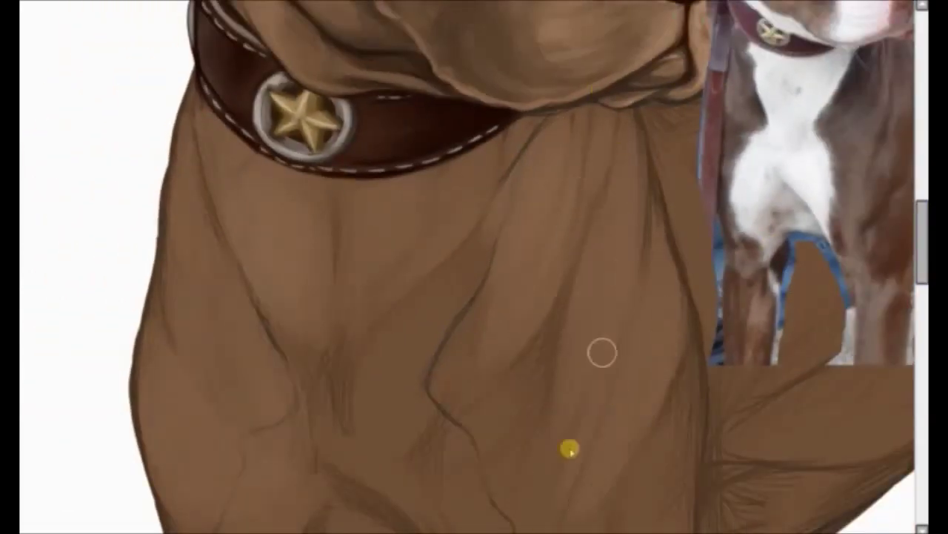
pyautogui.scroll(-3, 376, 356)
pyautogui.moveTo(377, 356)
pyautogui.mouseDown()
pyautogui.moveTo(328, 332)
pyautogui.moveTo(366, 504)
pyautogui.mouseUp()
pyautogui.moveTo(543, 294)
pyautogui.mouseDown()
pyautogui.moveTo(561, 252)
pyautogui.moveTo(197, 91)
pyautogui.moveTo(305, 373)
pyautogui.moveTo(247, 432)
pyautogui.mouseUp()
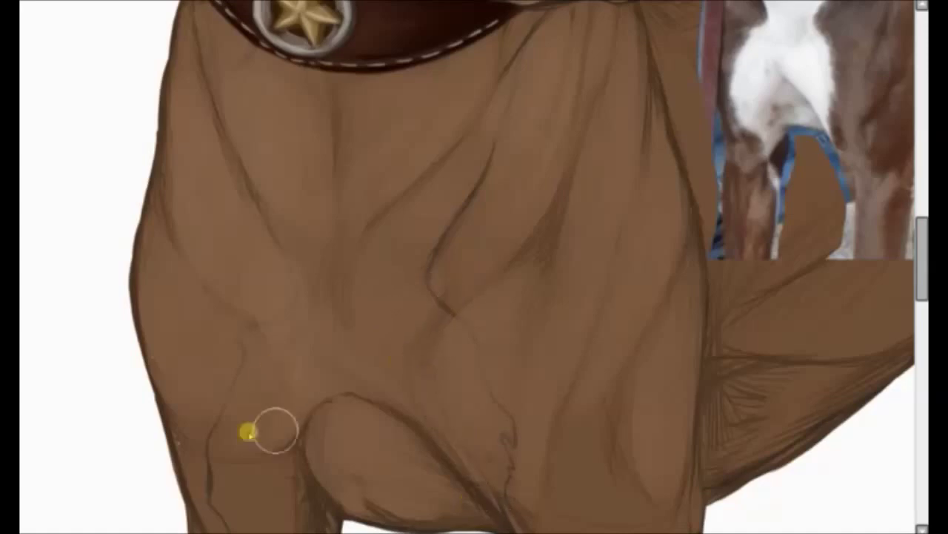
# Darken the left leg edge around the knee and the hollow between the legs
pyautogui.scroll(-3, 247, 432)
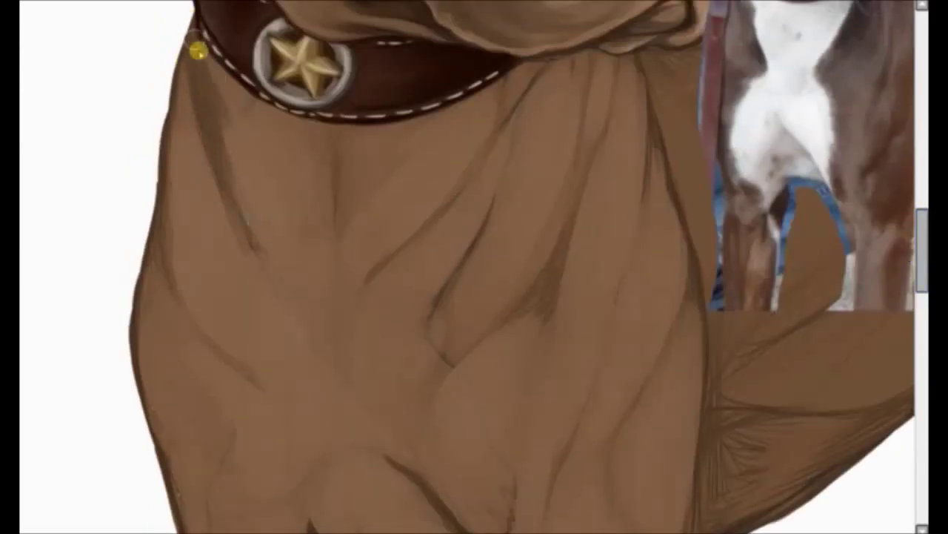
pyautogui.moveTo(172, 140)
pyautogui.mouseDown()
pyautogui.moveTo(210, 368)
pyautogui.moveTo(297, 381)
pyautogui.moveTo(237, 445)
pyautogui.mouseUp()
pyautogui.moveTo(184, 154)
pyautogui.mouseDown()
pyautogui.moveTo(159, 201)
pyautogui.moveTo(231, 282)
pyautogui.mouseUp()
pyautogui.moveTo(456, 418)
pyautogui.mouseDown()
pyautogui.moveTo(364, 409)
pyautogui.moveTo(404, 404)
pyautogui.mouseUp()
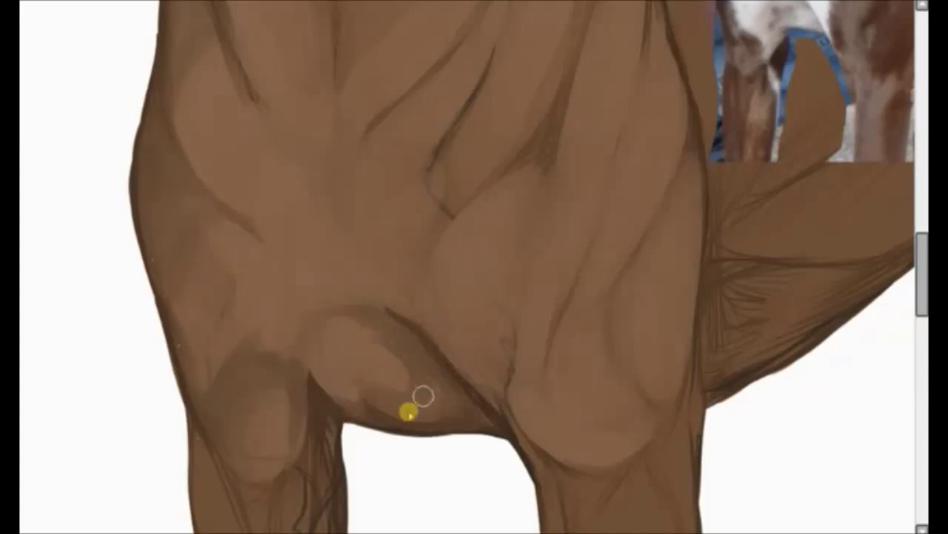
pyautogui.scroll(3, 319, 373)
pyautogui.moveTo(319, 373)
pyautogui.mouseDown()
pyautogui.moveTo(307, 395)
pyautogui.moveTo(385, 398)
pyautogui.moveTo(262, 420)
pyautogui.mouseUp()
pyautogui.scroll(4, 356, 344)
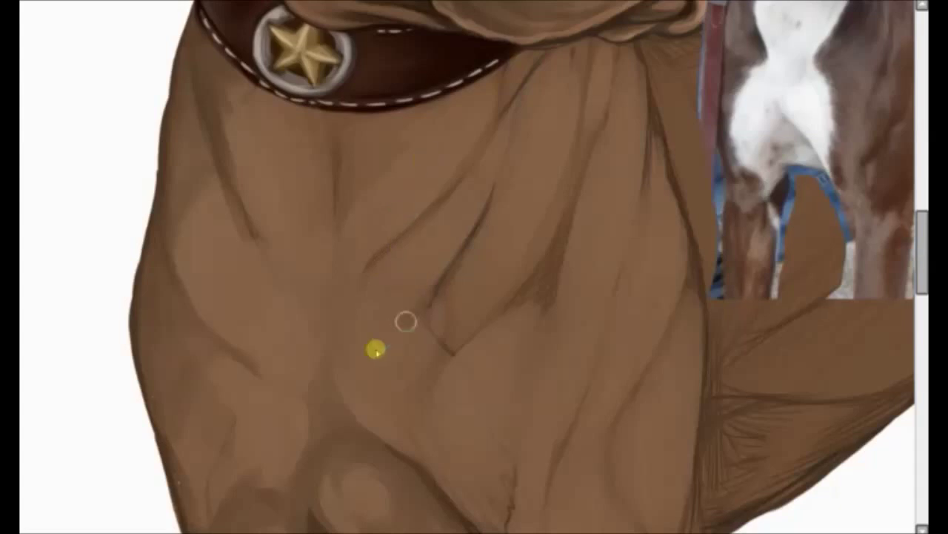
# Deepen dark brown shadow strokes along the chest creases and between chest and shoulder muscles
pyautogui.moveTo(349, 367)
pyautogui.mouseDown()
pyautogui.moveTo(423, 341)
pyautogui.moveTo(442, 320)
pyautogui.mouseUp()
pyautogui.scroll(2, 443, 320)
pyautogui.moveTo(487, 138)
pyautogui.mouseDown()
pyautogui.moveTo(609, 105)
pyautogui.moveTo(541, 144)
pyautogui.moveTo(360, 169)
pyautogui.moveTo(363, 282)
pyautogui.moveTo(227, 381)
pyautogui.moveTo(264, 322)
pyautogui.moveTo(292, 318)
pyautogui.moveTo(352, 433)
pyautogui.mouseUp()
pyautogui.moveTo(219, 268); pyautogui.dragTo(294, 181)
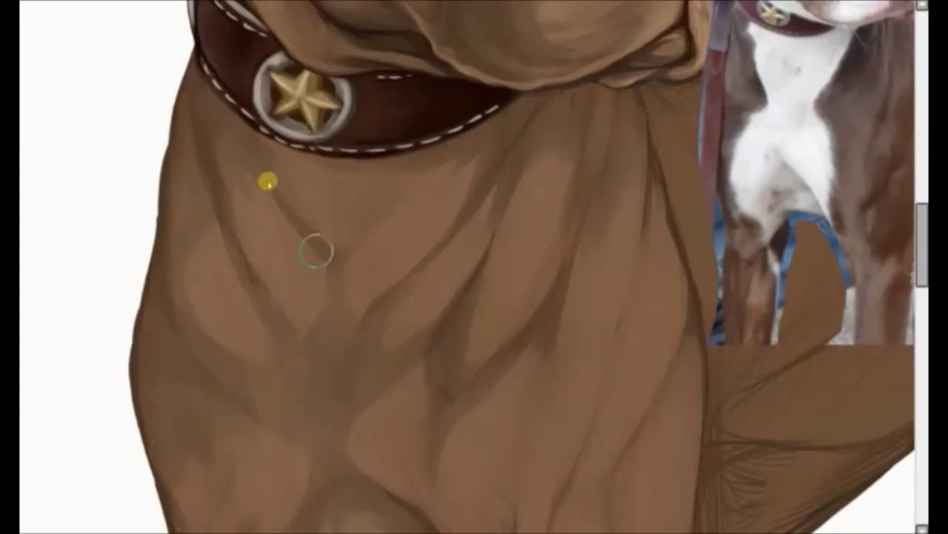
pyautogui.scroll(-3, 430, 296)
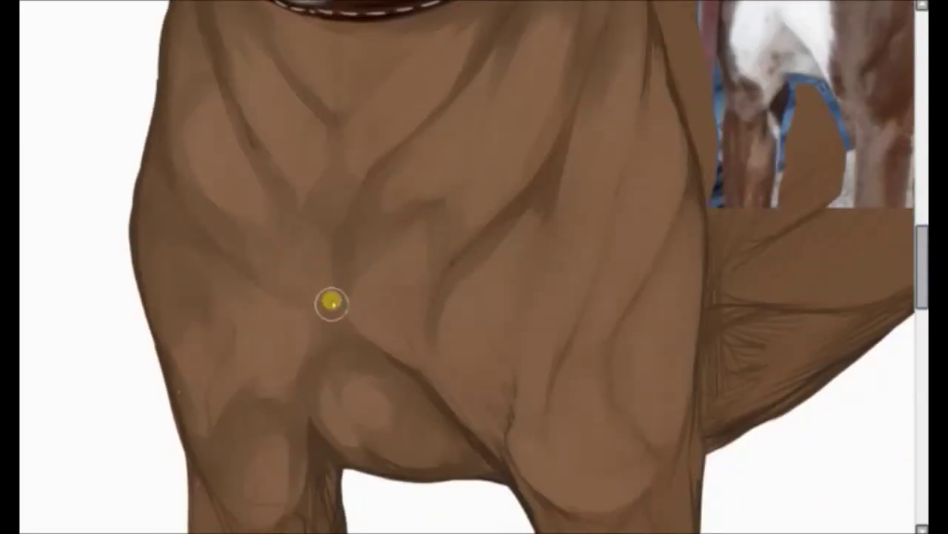
pyautogui.scroll(2, 201, 328)
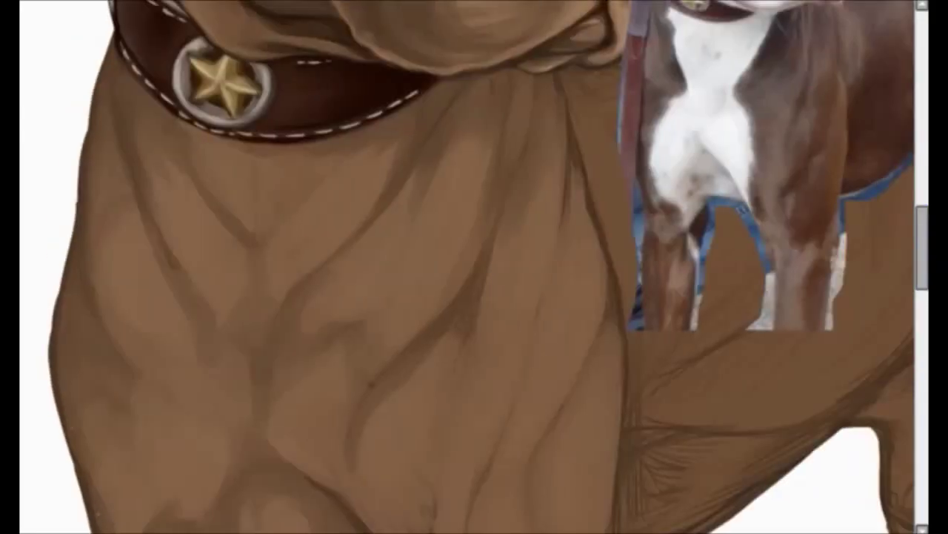
pyautogui.scroll(-3, 475, 266)
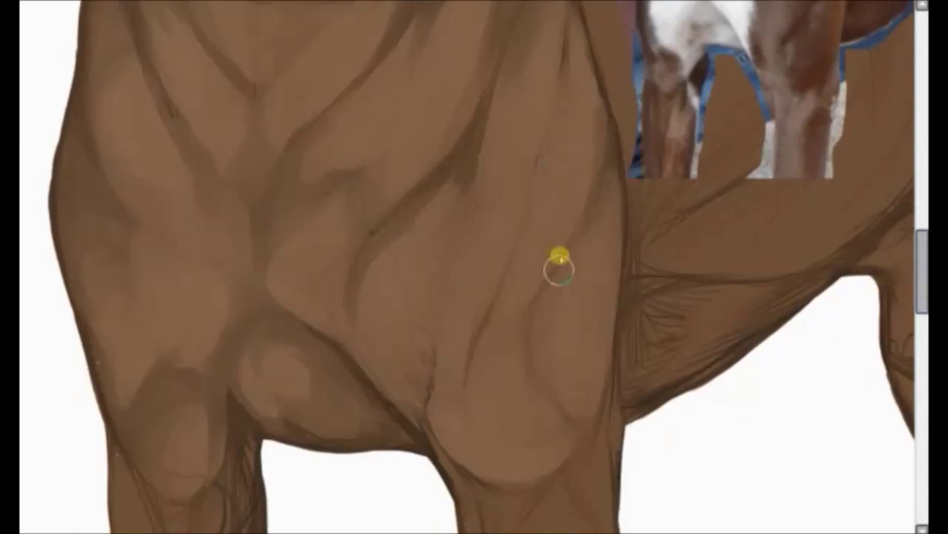
pyautogui.scroll(1, 414, 395)
pyautogui.moveTo(414, 395); pyautogui.dragTo(449, 431)
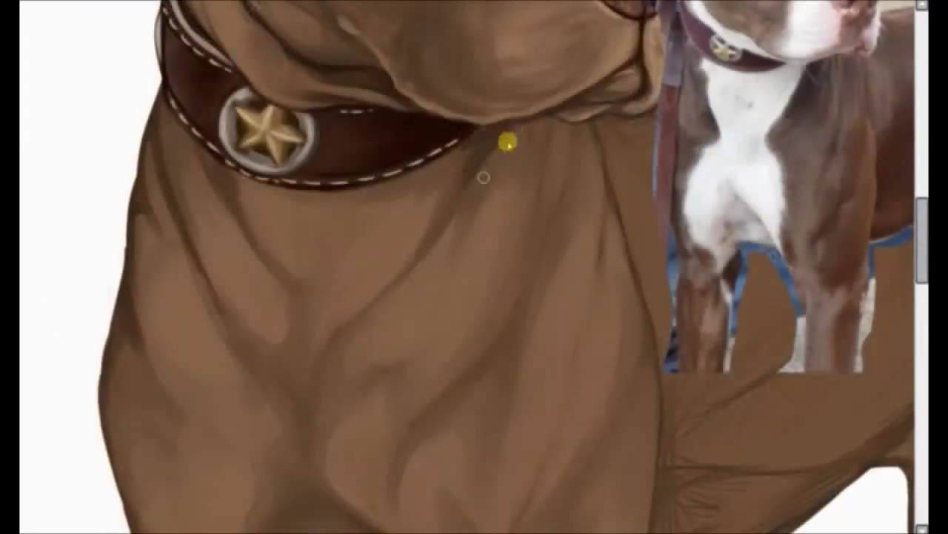
# Paint dark brown shading down the creases along the right side of the chest
pyautogui.moveTo(467, 181); pyautogui.dragTo(434, 248)
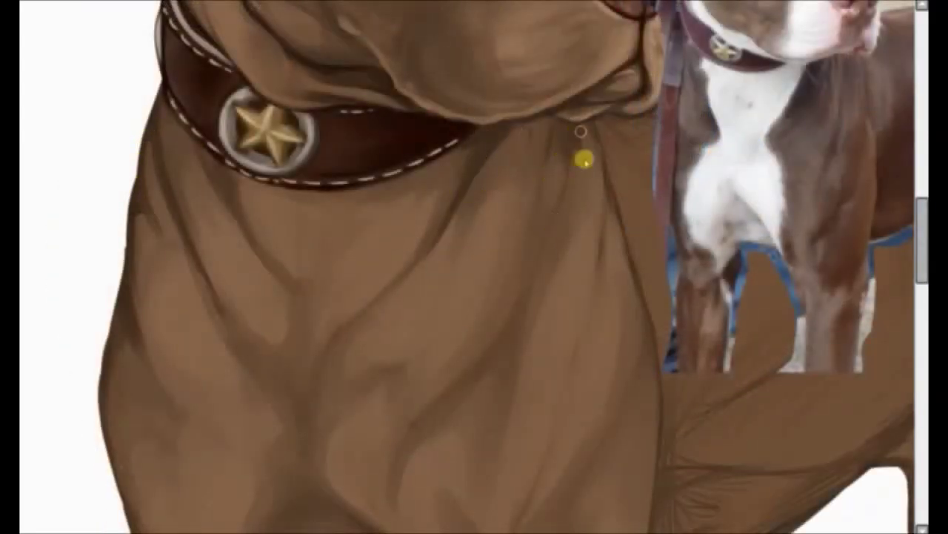
pyautogui.moveTo(582, 132); pyautogui.dragTo(625, 276)
pyautogui.moveTo(559, 208)
pyautogui.mouseDown()
pyautogui.moveTo(542, 144)
pyautogui.moveTo(522, 122)
pyautogui.mouseUp()
pyautogui.moveTo(541, 174); pyautogui.dragTo(585, 313)
pyautogui.moveTo(604, 211); pyautogui.dragTo(637, 352)
pyautogui.moveTo(589, 148); pyautogui.dragTo(629, 419)
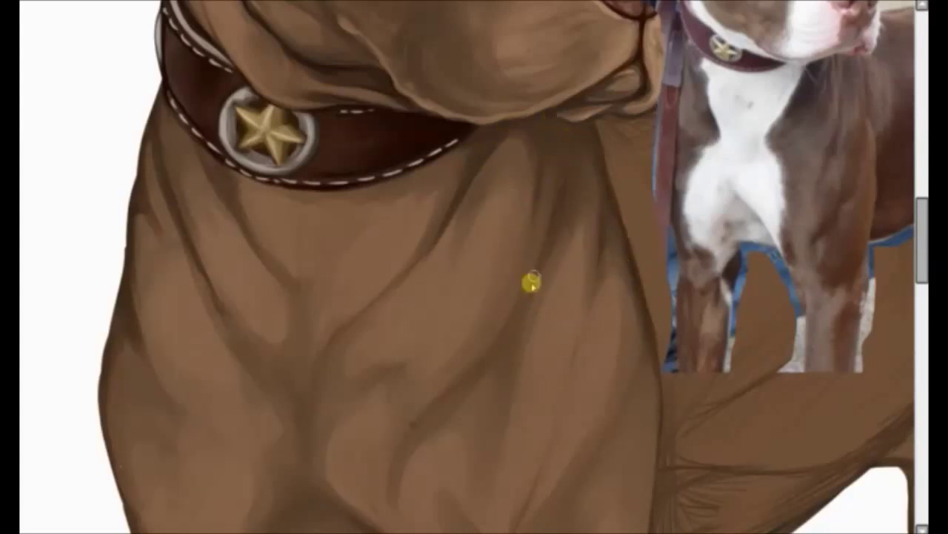
pyautogui.moveTo(492, 174); pyautogui.dragTo(444, 296)
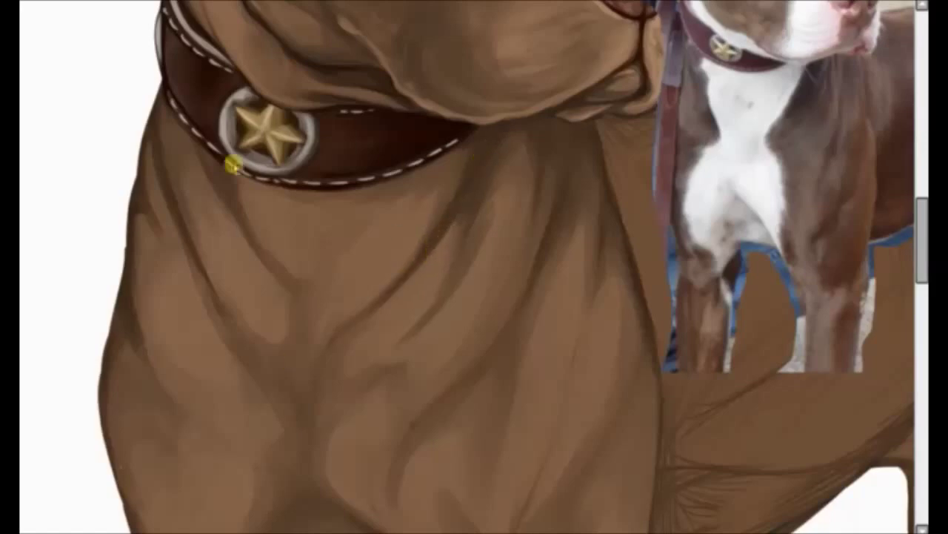
# Darken the central and left-central chest creases, then soften the central and lower creases lighter
pyautogui.scroll(-3, 311, 289)
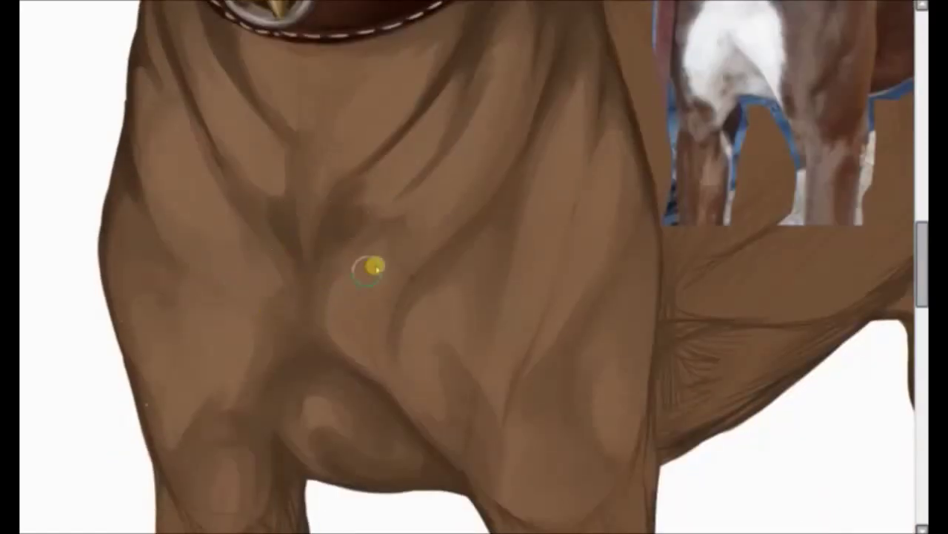
pyautogui.moveTo(415, 196); pyautogui.dragTo(392, 289)
pyautogui.moveTo(426, 223); pyautogui.dragTo(434, 363)
pyautogui.moveTo(411, 282); pyautogui.dragTo(389, 400)
pyautogui.moveTo(371, 330)
pyautogui.mouseDown()
pyautogui.moveTo(303, 299)
pyautogui.moveTo(235, 229)
pyautogui.moveTo(235, 301)
pyautogui.moveTo(275, 262)
pyautogui.mouseUp()
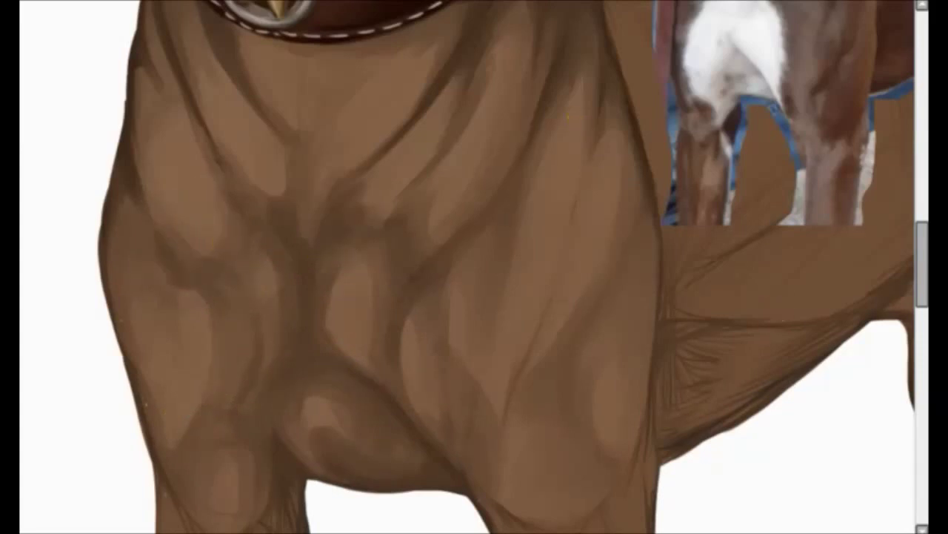
pyautogui.moveTo(434, 180)
pyautogui.mouseDown()
pyautogui.moveTo(360, 131)
pyautogui.moveTo(329, 321)
pyautogui.mouseUp()
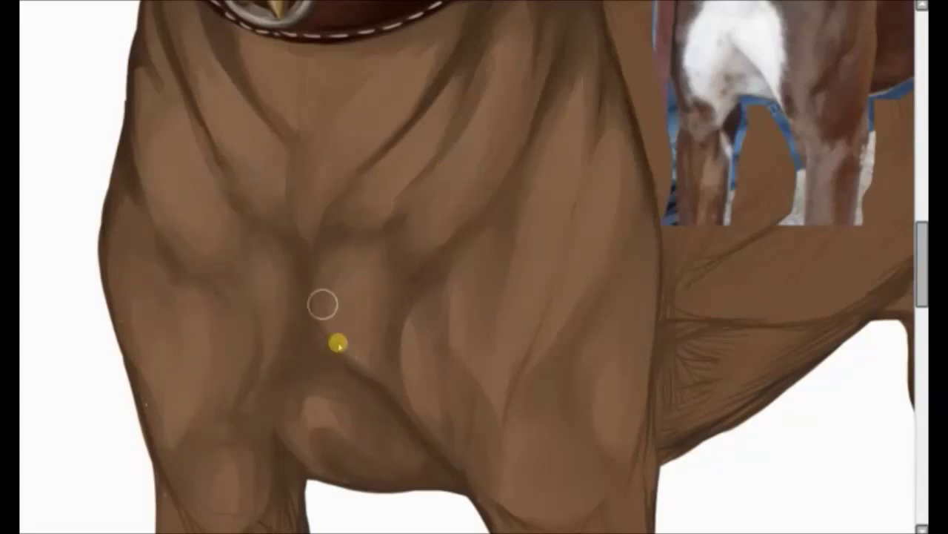
pyautogui.moveTo(419, 309)
pyautogui.mouseDown()
pyautogui.moveTo(330, 407)
pyautogui.moveTo(348, 417)
pyautogui.mouseUp()
pyautogui.scroll(5, 474, 267)
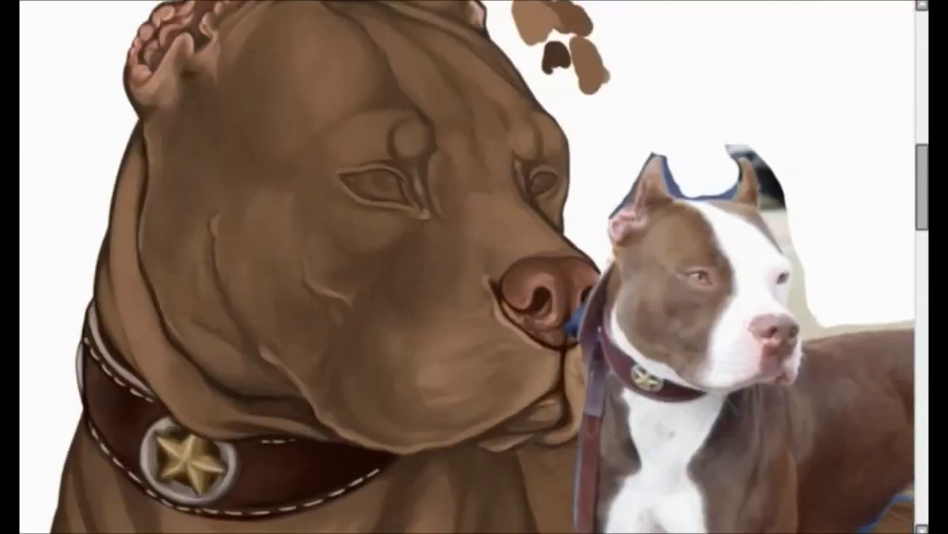
# Paint dark strokes along the lower chest crease between the front legs
pyautogui.scroll(-5, 474, 267)
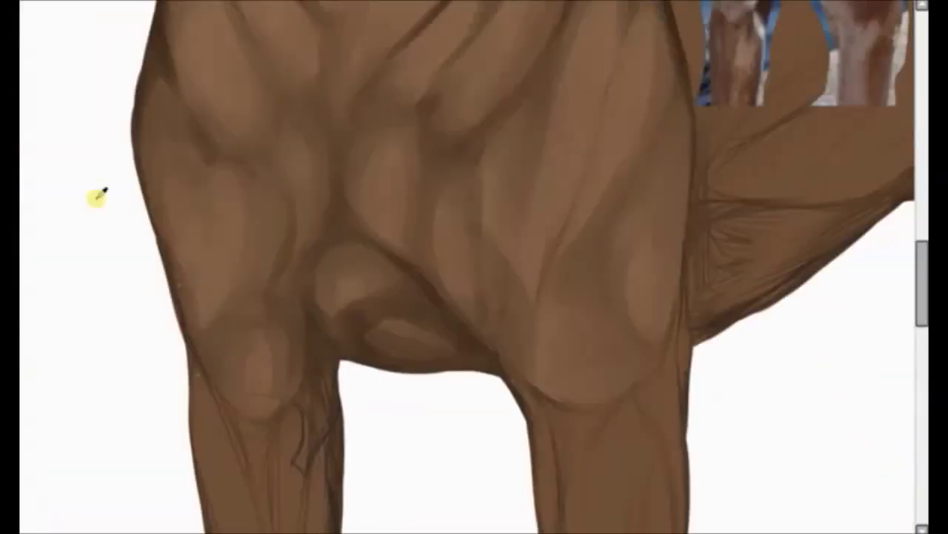
pyautogui.moveTo(419, 339); pyautogui.dragTo(392, 337)
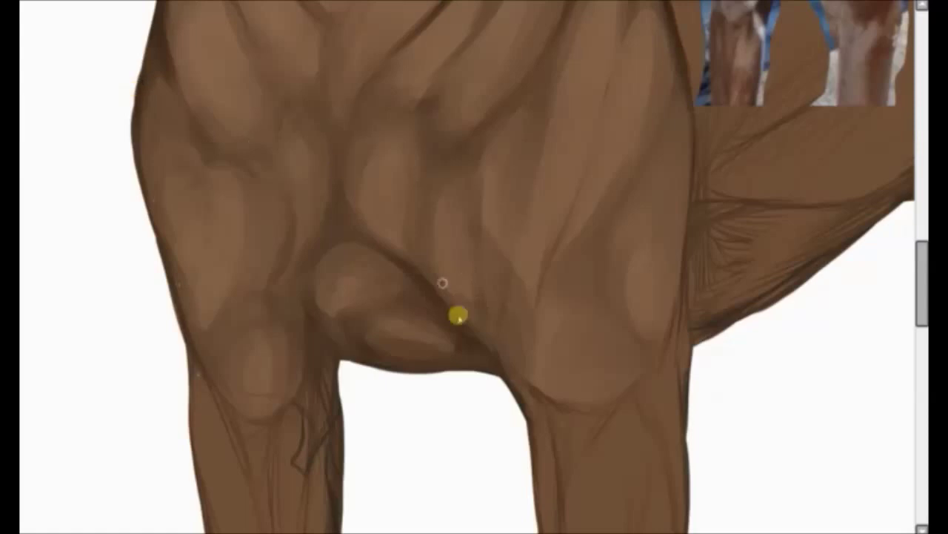
pyautogui.moveTo(458, 316); pyautogui.dragTo(337, 333)
pyautogui.moveTo(469, 363); pyautogui.dragTo(412, 287)
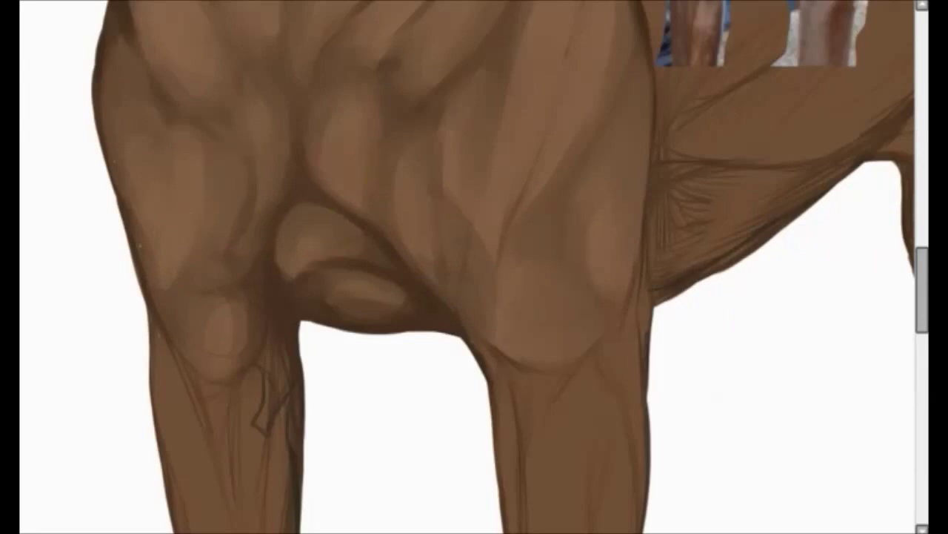
# Pan and zoom around the chest to review the darkened crease
pyautogui.scroll(3, 797, 181)
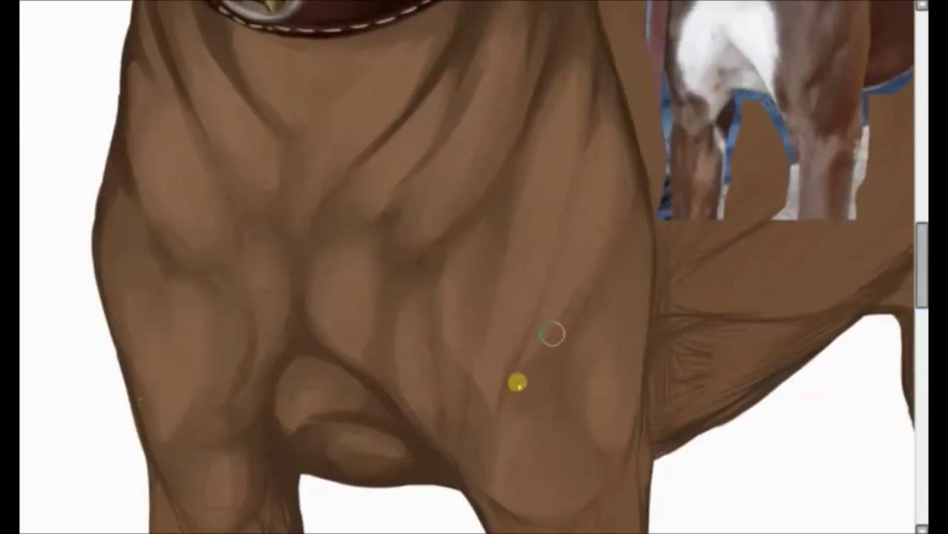
pyautogui.scroll(2, 922, 236)
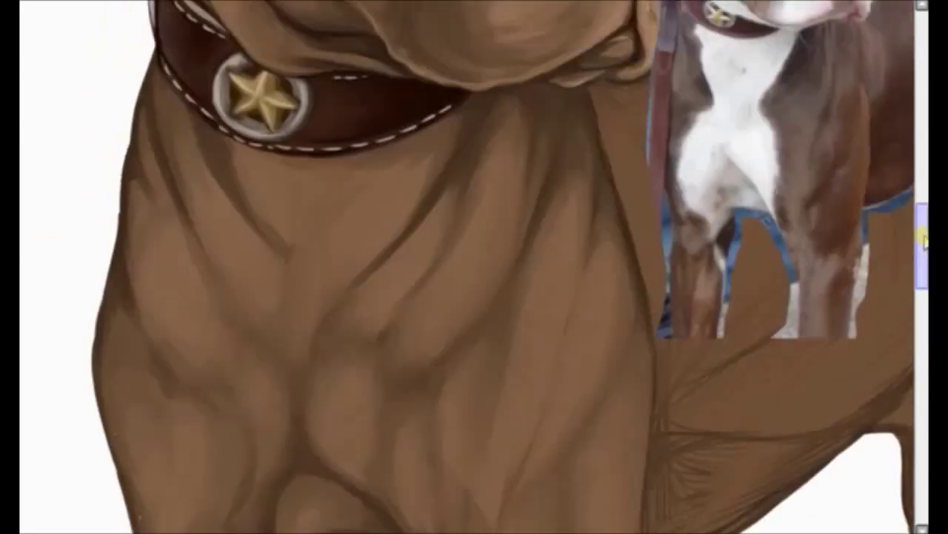
pyautogui.moveTo(923, 236); pyautogui.dragTo(923, 250)
pyautogui.scroll(-1, 510, 267)
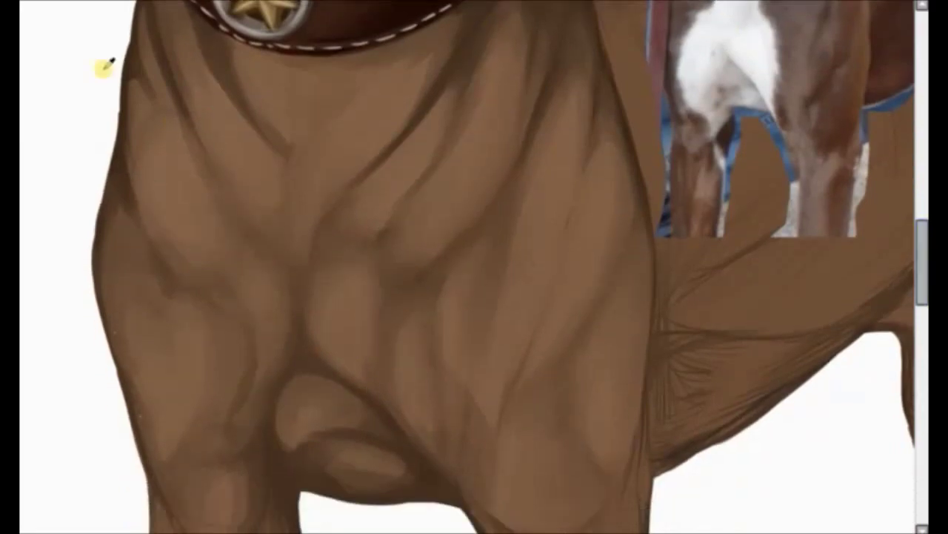
pyautogui.scroll(-5, 525, 311)
pyautogui.scroll(5, 526, 311)
pyautogui.scroll(1, 526, 311)
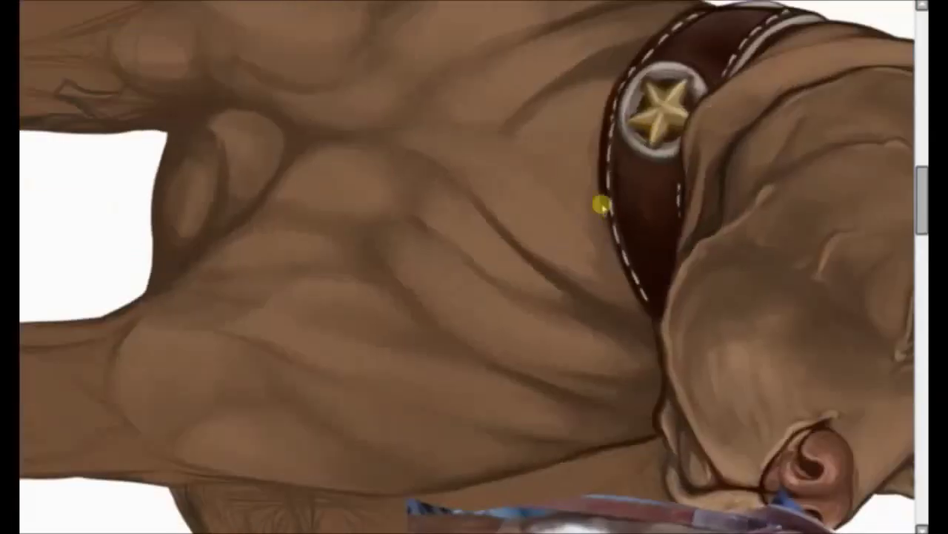
pyautogui.scroll(-2, 690, 268)
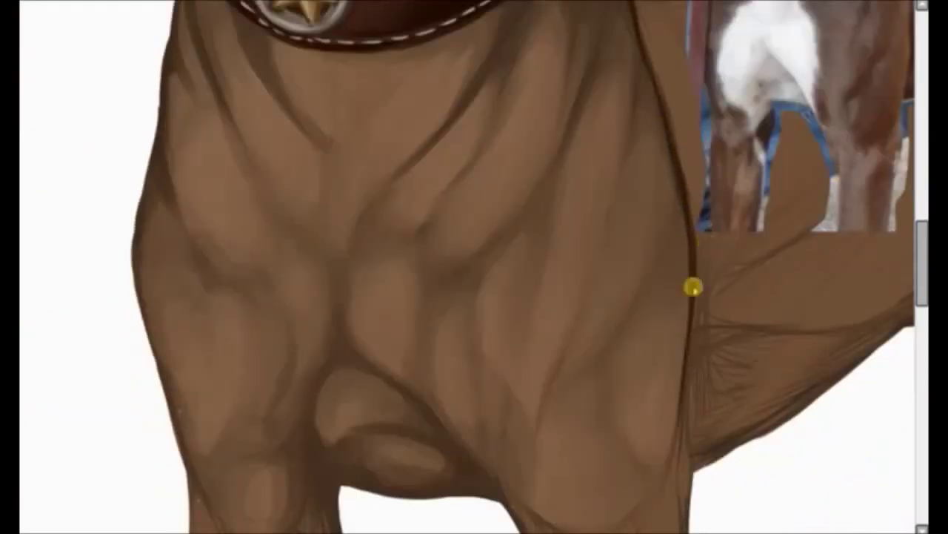
pyautogui.scroll(-3, 681, 222)
pyautogui.scroll(2, 500, 358)
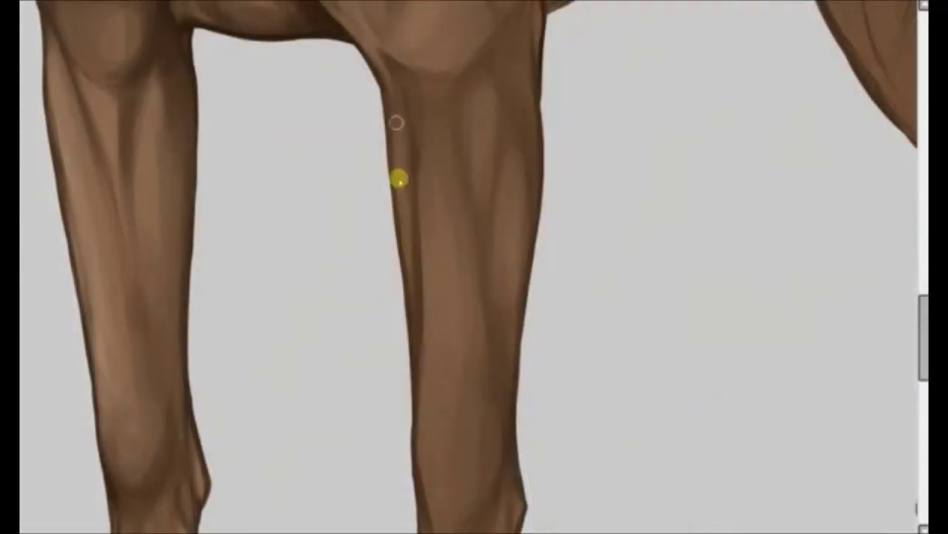
# Highlight the right paw from toe to ankle and shade the right front leg muscles
pyautogui.scroll(3, 182, 236)
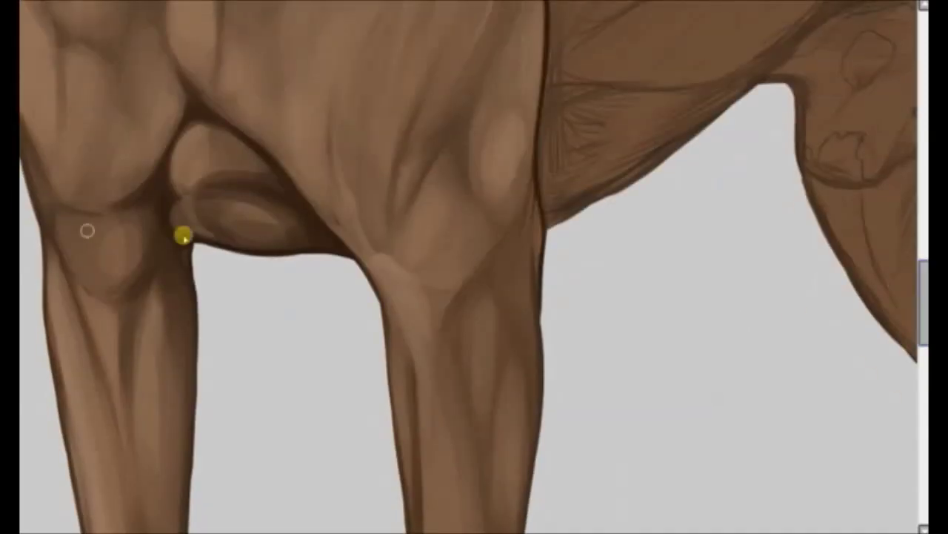
pyautogui.scroll(-3, 529, 307)
pyautogui.scroll(-3, 518, 208)
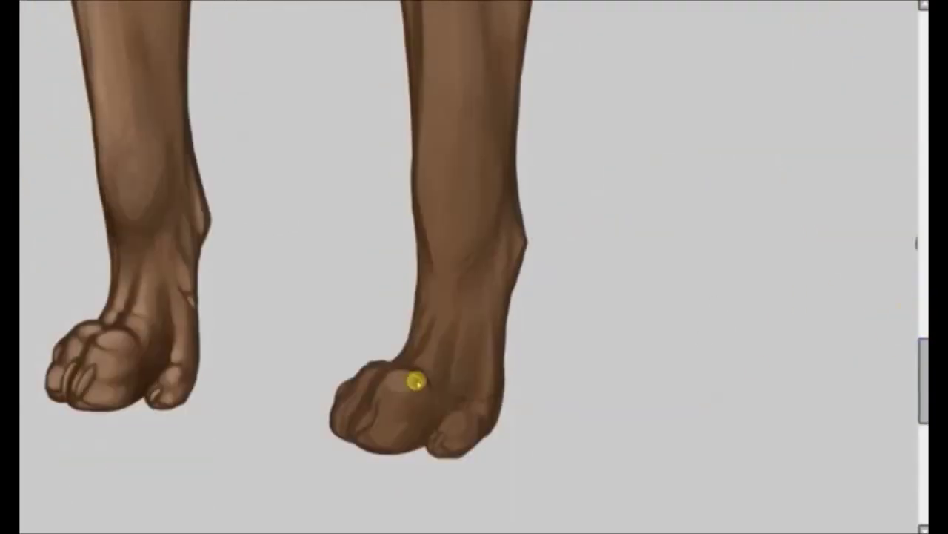
pyautogui.moveTo(473, 406); pyautogui.dragTo(431, 346)
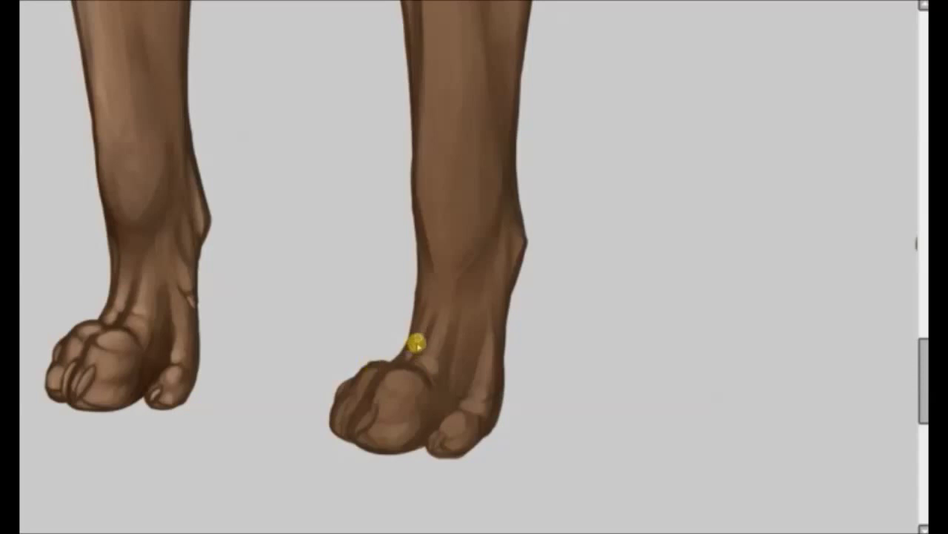
pyautogui.scroll(2, 424, 223)
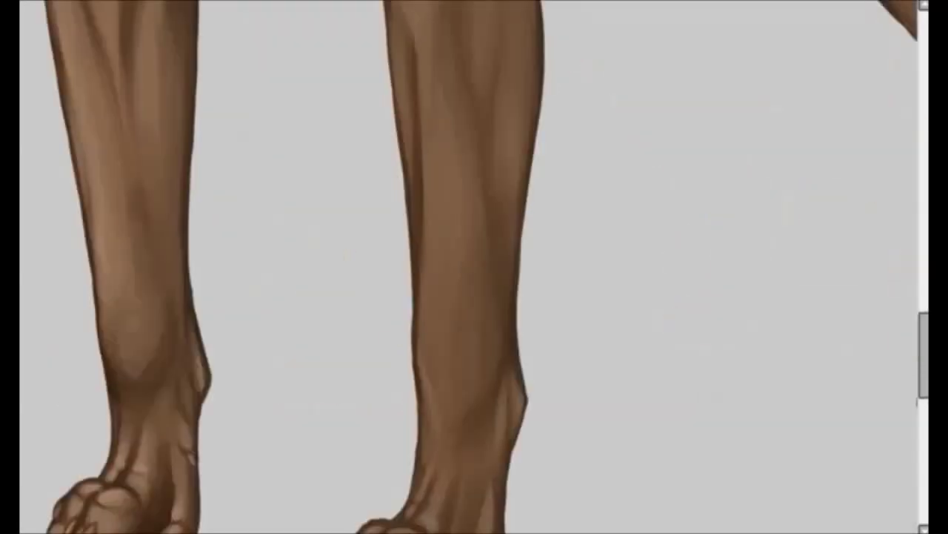
pyautogui.scroll(3, 103, 211)
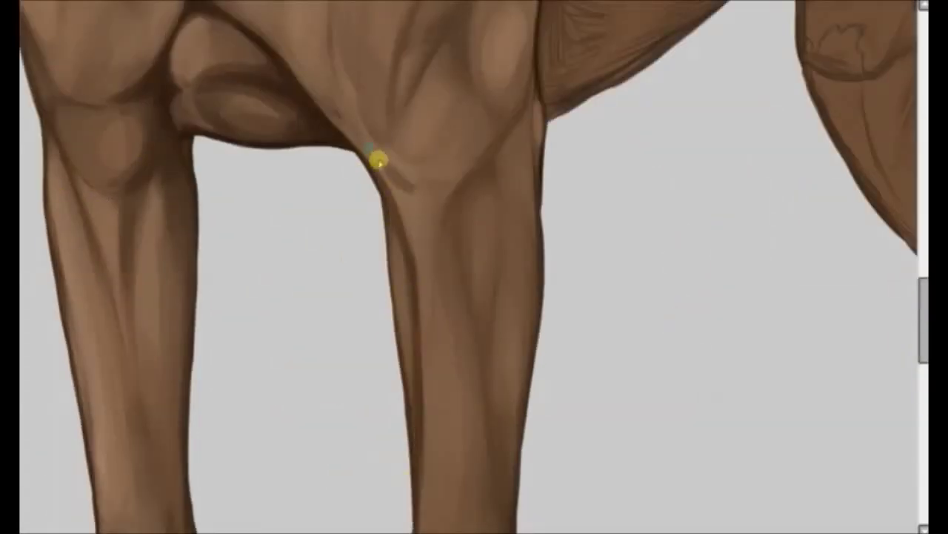
pyautogui.moveTo(510, 151)
pyautogui.mouseDown()
pyautogui.moveTo(440, 349)
pyautogui.moveTo(470, 314)
pyautogui.moveTo(529, 332)
pyautogui.moveTo(391, 176)
pyautogui.mouseUp()
# Darken the toes of the right front paw
pyautogui.scroll(-3, 391, 177)
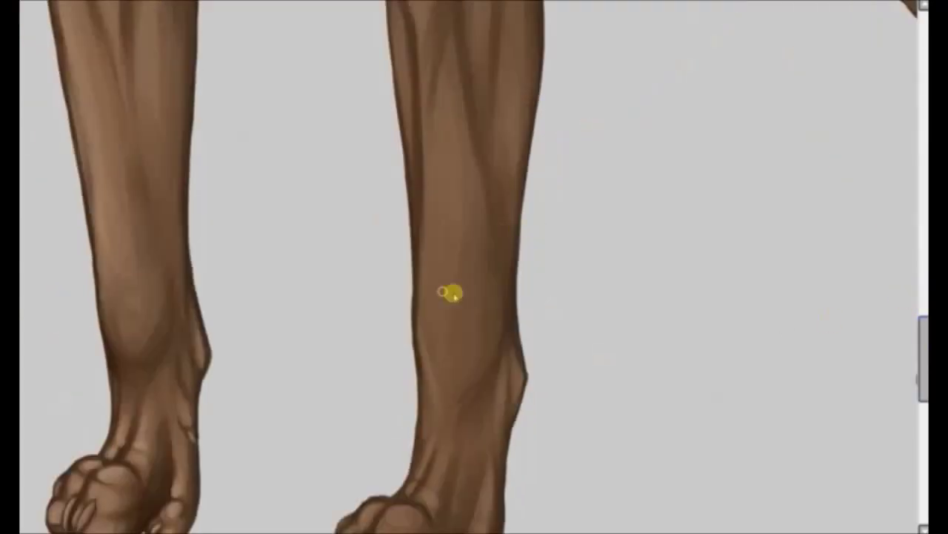
pyautogui.scroll(-2, 451, 292)
pyautogui.moveTo(406, 443); pyautogui.dragTo(349, 449)
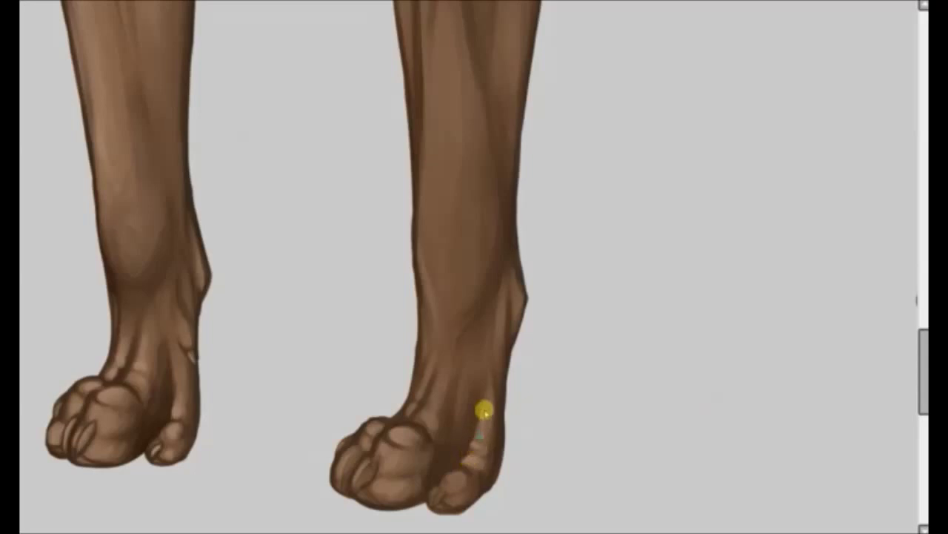
# Paint light strokes down the right front leg
pyautogui.scroll(5, 879, 383)
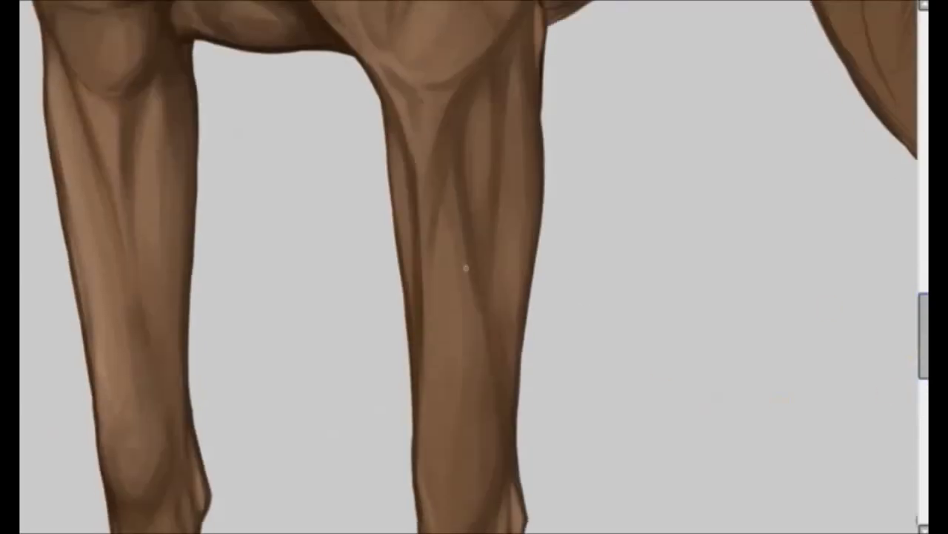
pyautogui.moveTo(438, 148)
pyautogui.mouseDown()
pyautogui.moveTo(487, 245)
pyautogui.moveTo(485, 326)
pyautogui.moveTo(526, 122)
pyautogui.mouseUp()
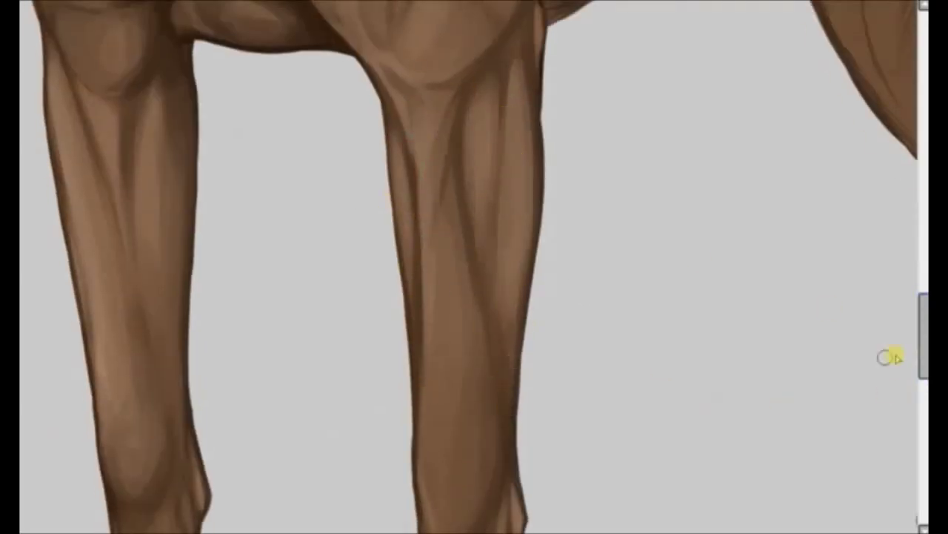
pyautogui.scroll(-3, 464, 267)
pyautogui.moveTo(464, 267)
pyautogui.mouseDown()
pyautogui.moveTo(432, 316)
pyautogui.moveTo(495, 170)
pyautogui.mouseUp()
pyautogui.scroll(-3, 495, 171)
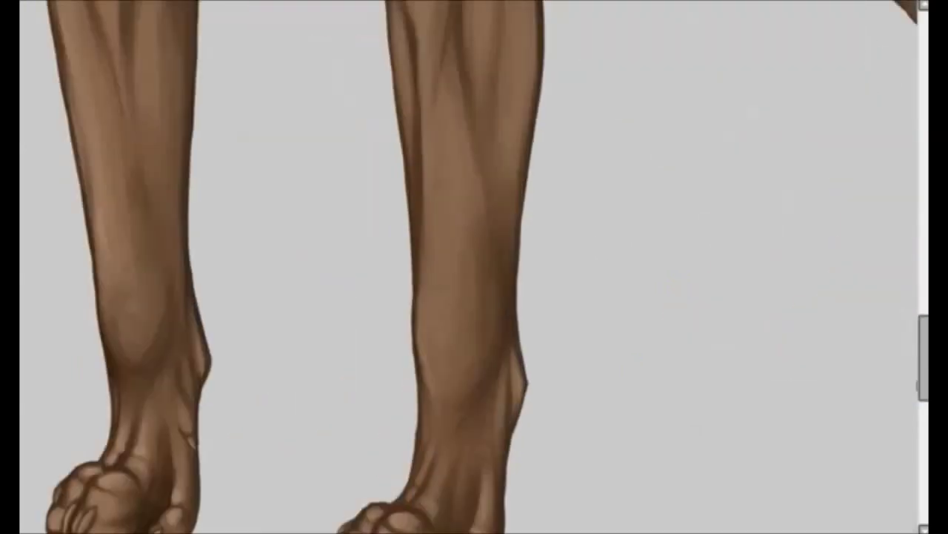
pyautogui.scroll(-2, 296, 222)
pyautogui.scroll(5, 95, 278)
pyautogui.moveTo(495, 123); pyautogui.dragTo(468, 267)
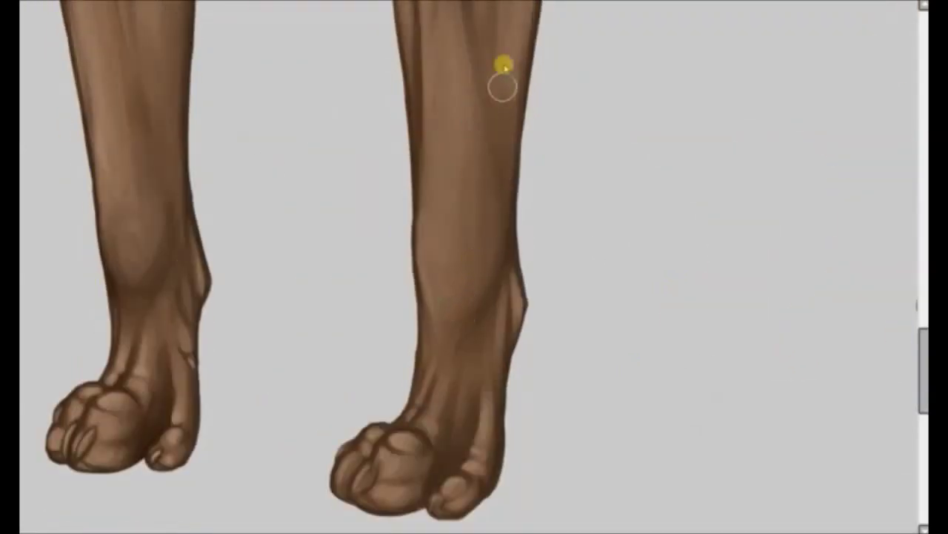
pyautogui.scroll(-3, 468, 267)
pyautogui.scroll(4, 412, 393)
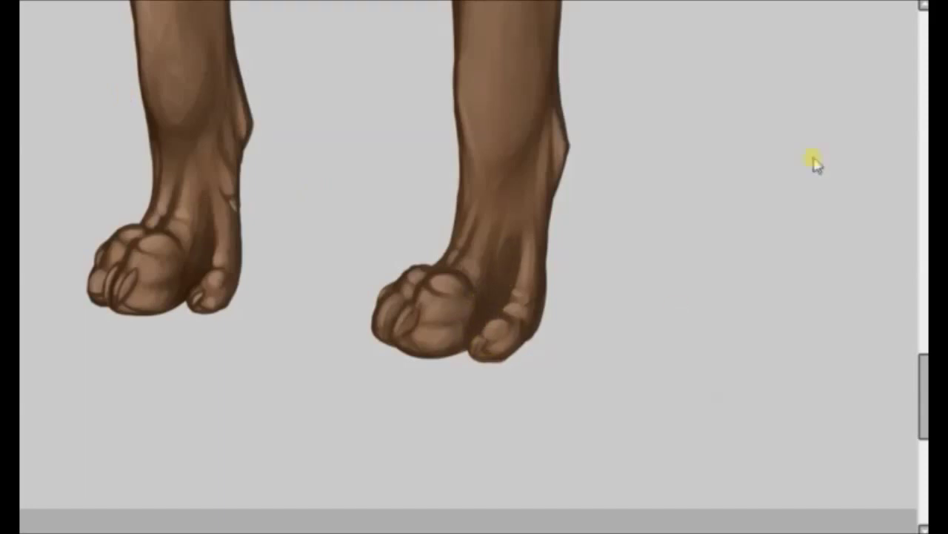
# Lasso the paw's left toe, push it inward to narrow it, and deselect
pyautogui.moveTo(445, 281); pyautogui.dragTo(437, 348)
pyautogui.moveTo(400, 282)
pyautogui.mouseDown()
pyautogui.moveTo(415, 349)
pyautogui.moveTo(427, 320)
pyautogui.mouseUp()
pyautogui.press('q')
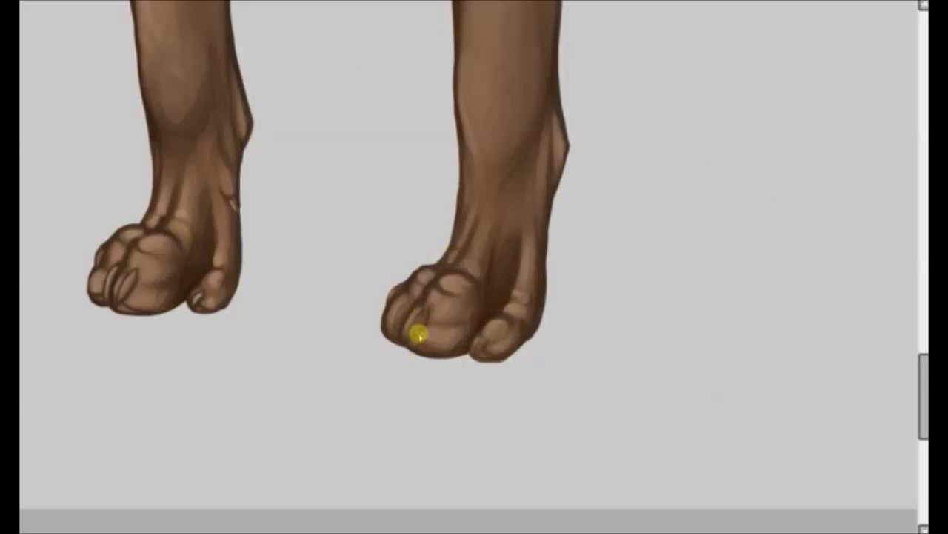
pyautogui.hotkey('ctrl', 'u')
pyautogui.press('Escape')
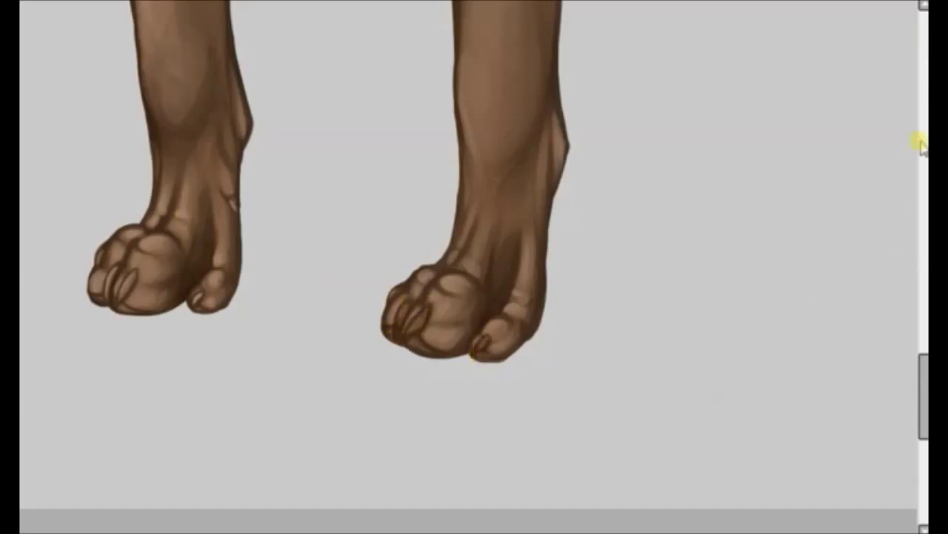
pyautogui.scroll(1, 465, 267)
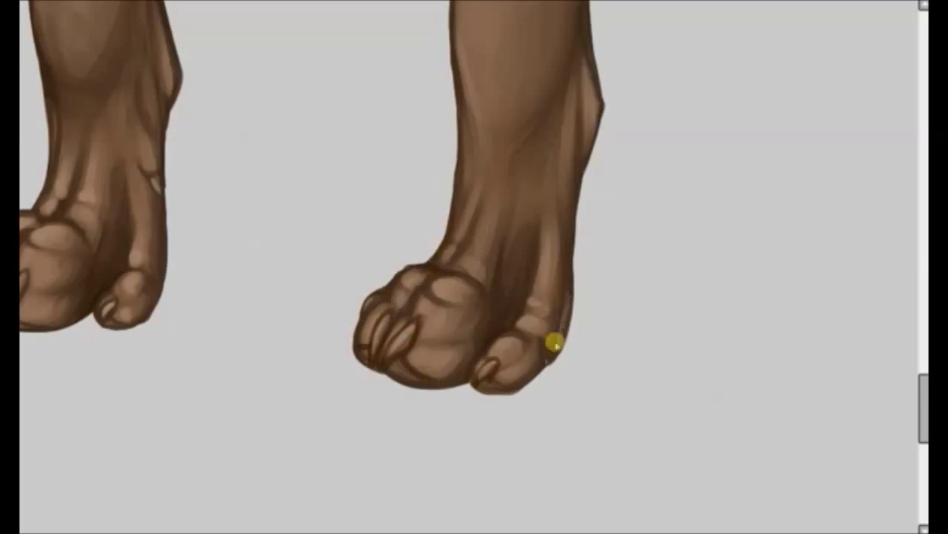
pyautogui.hscroll(-3, 380, 517)
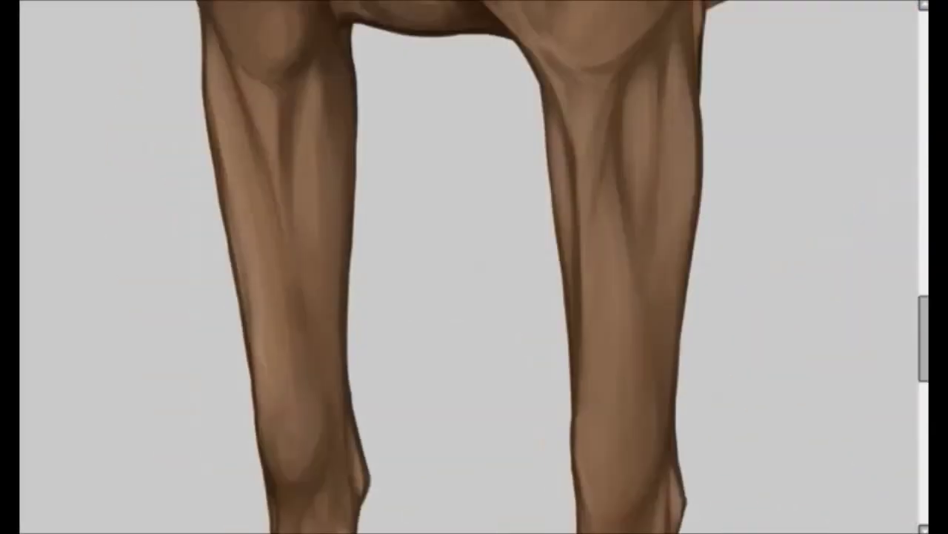
# Lighten the inner front leg and paint a highlight band across the shoulder
pyautogui.moveTo(587, 95); pyautogui.dragTo(577, 200)
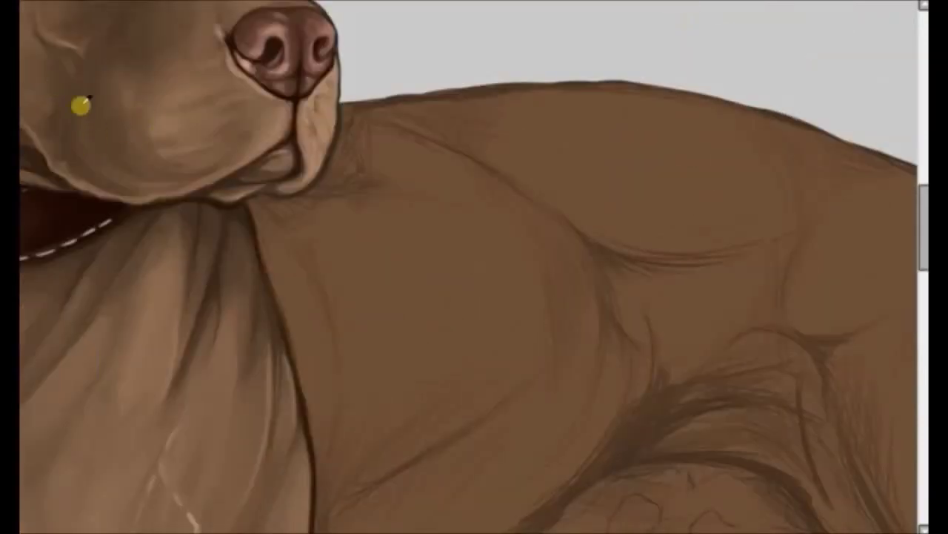
pyautogui.moveTo(400, 434)
pyautogui.mouseDown()
pyautogui.moveTo(566, 277)
pyautogui.moveTo(324, 247)
pyautogui.mouseUp()
pyautogui.scroll(-3, 460, 229)
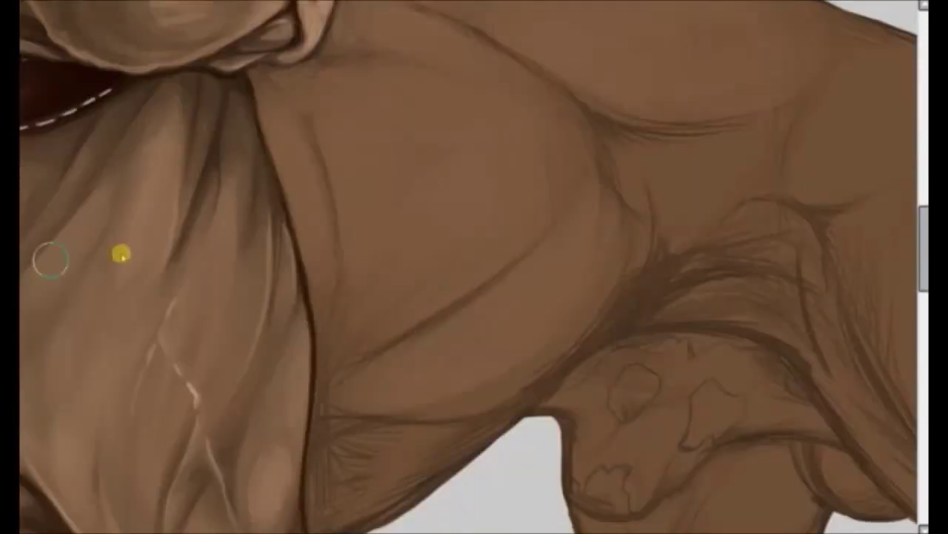
pyautogui.scroll(-2, 345, 381)
pyautogui.scroll(5, 78, 133)
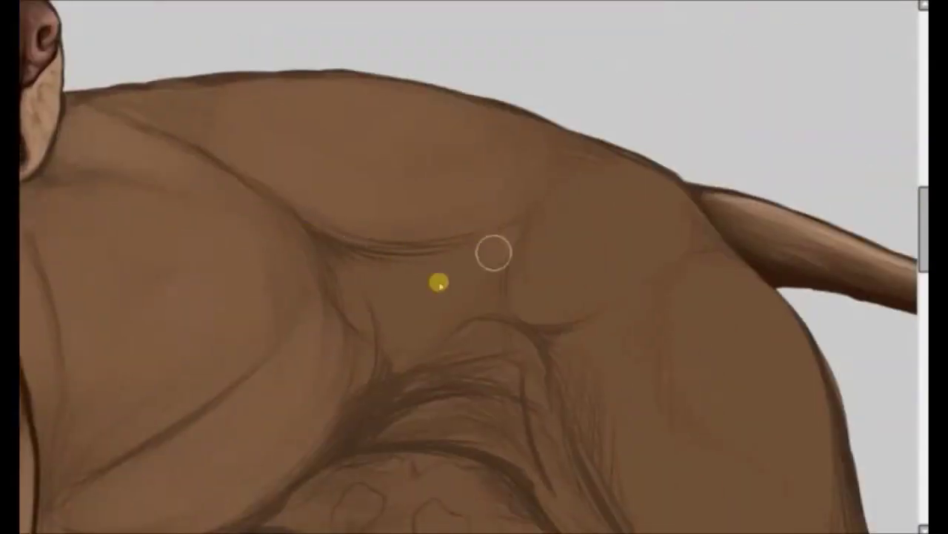
# Blend the hind-leg shading down to the toes and smooth the haunch shading
pyautogui.hscroll(2, 392, 349)
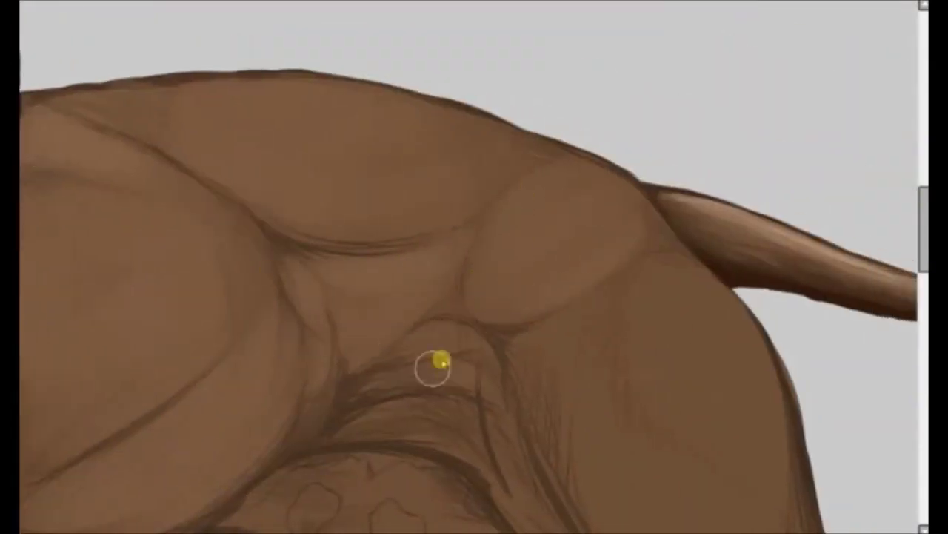
pyautogui.scroll(-3, 440, 361)
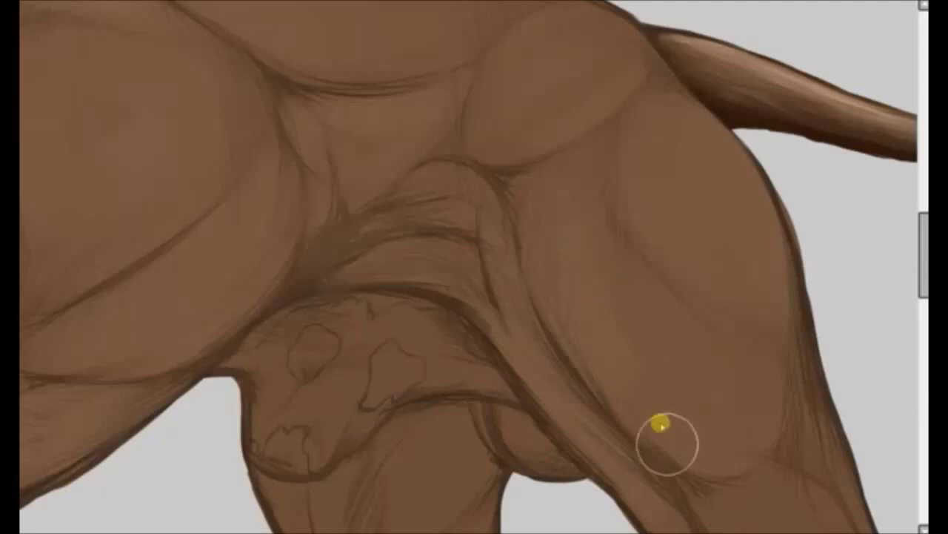
pyautogui.scroll(-4, 648, 452)
pyautogui.hscroll(4, 647, 452)
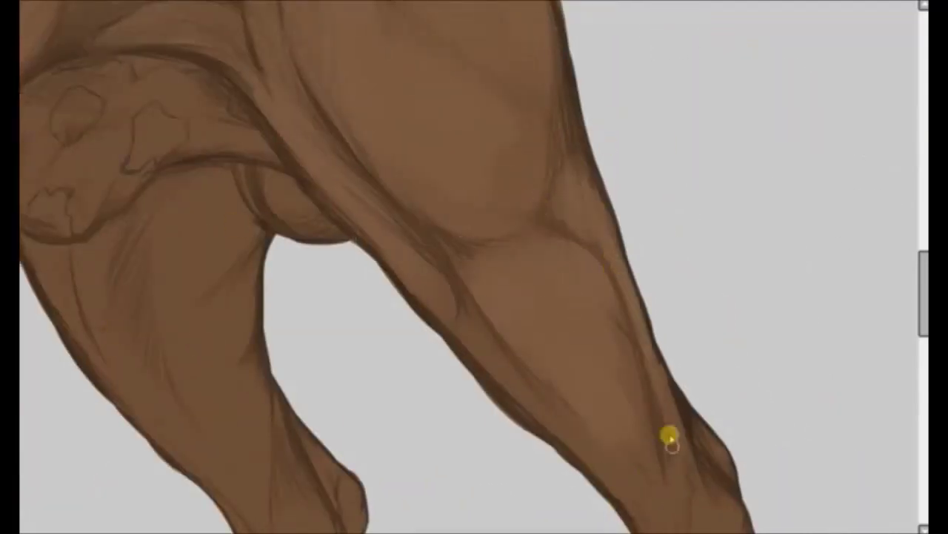
pyautogui.scroll(-2, 484, 277)
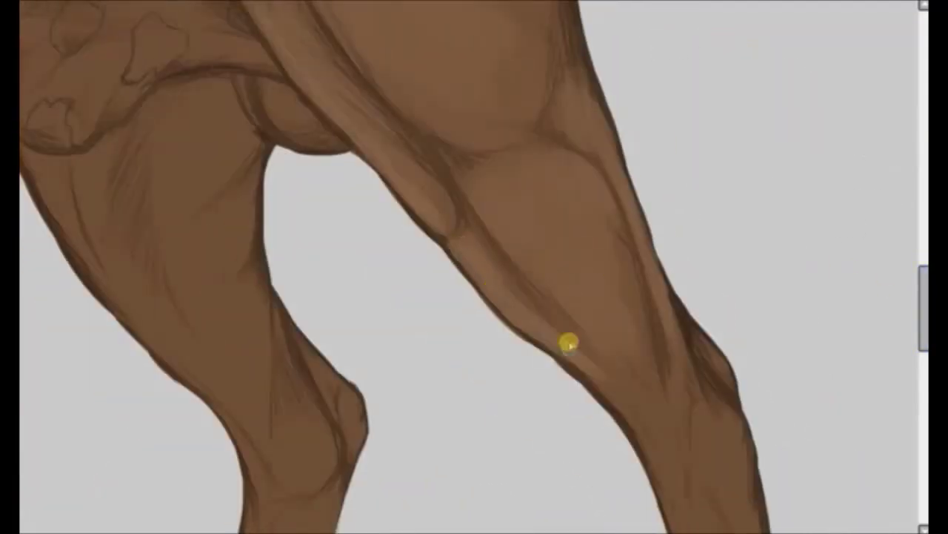
pyautogui.scroll(-5, 726, 182)
pyautogui.moveTo(726, 182)
pyautogui.mouseDown()
pyautogui.moveTo(752, 332)
pyautogui.moveTo(746, 409)
pyautogui.moveTo(705, 483)
pyautogui.moveTo(686, 488)
pyautogui.mouseUp()
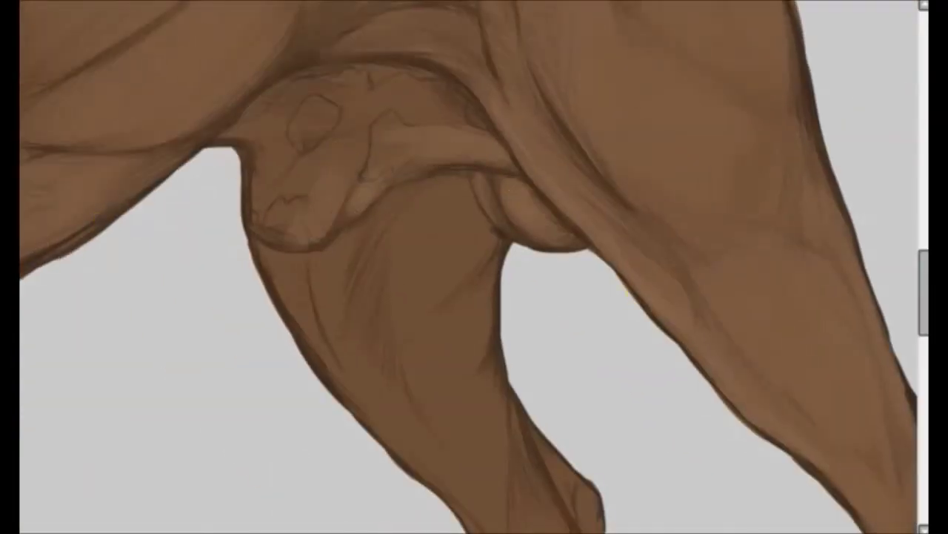
pyautogui.moveTo(343, 6)
pyautogui.mouseDown()
pyautogui.moveTo(271, 201)
pyautogui.moveTo(262, 155)
pyautogui.moveTo(415, 104)
pyautogui.moveTo(310, 117)
pyautogui.mouseUp()
pyautogui.scroll(-3, 688, 146)
pyautogui.moveTo(283, 148)
pyautogui.mouseDown()
pyautogui.moveTo(362, 274)
pyautogui.moveTo(466, 267)
pyautogui.mouseUp()
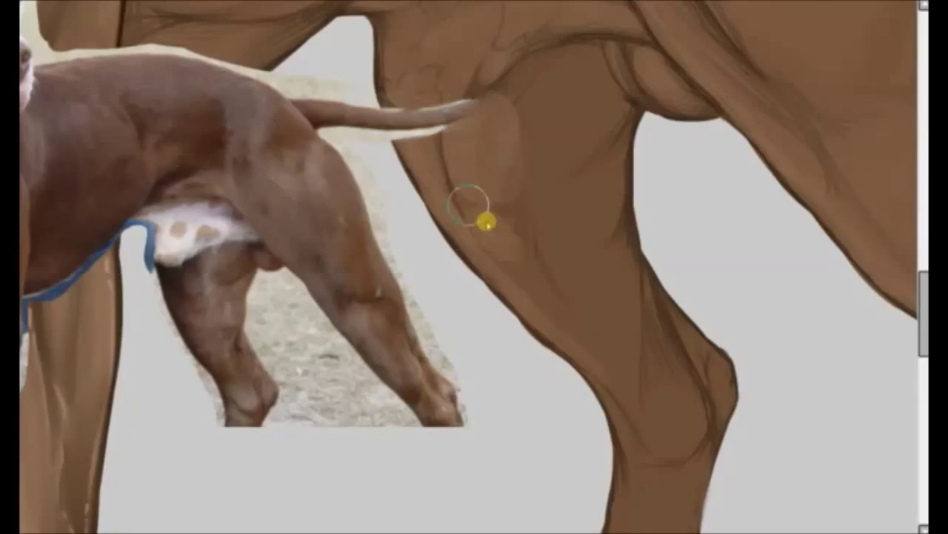
# Blend the shading around the heel
pyautogui.moveTo(922, 315); pyautogui.dragTo(922, 337)
pyautogui.moveTo(723, 219); pyautogui.dragTo(709, 244)
pyautogui.moveTo(618, 259); pyautogui.dragTo(635, 372)
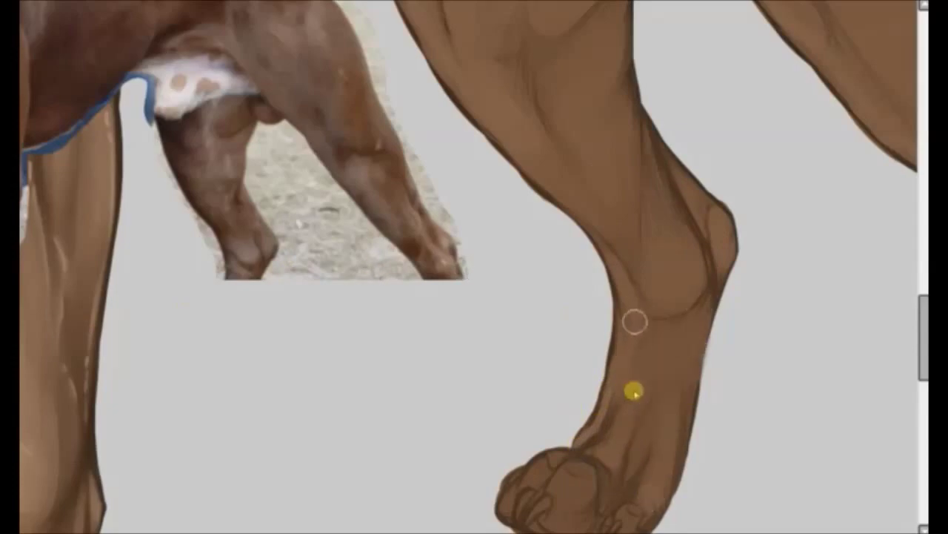
pyautogui.scroll(-2, 631, 390)
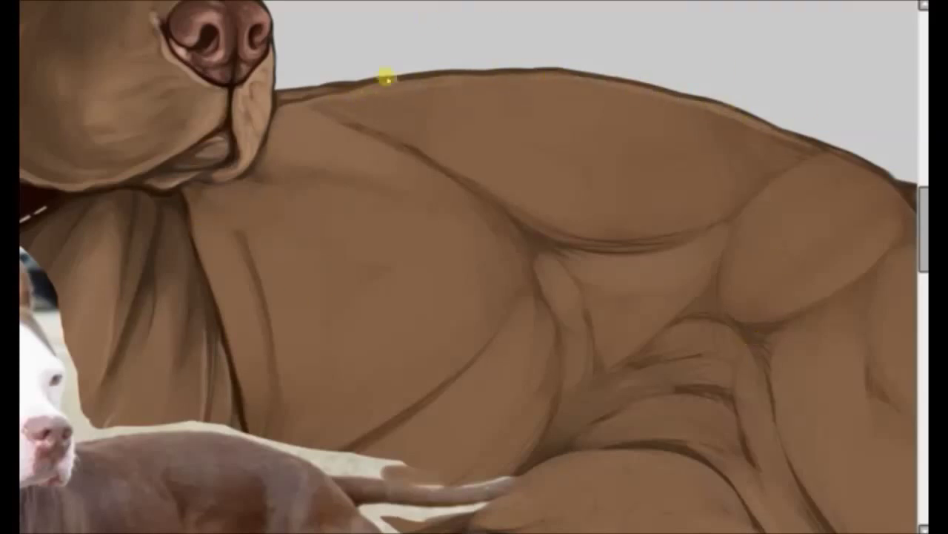
# Paint light highlights across the shoulder, lower muscle edge and upper chest
pyautogui.moveTo(343, 133); pyautogui.dragTo(483, 207)
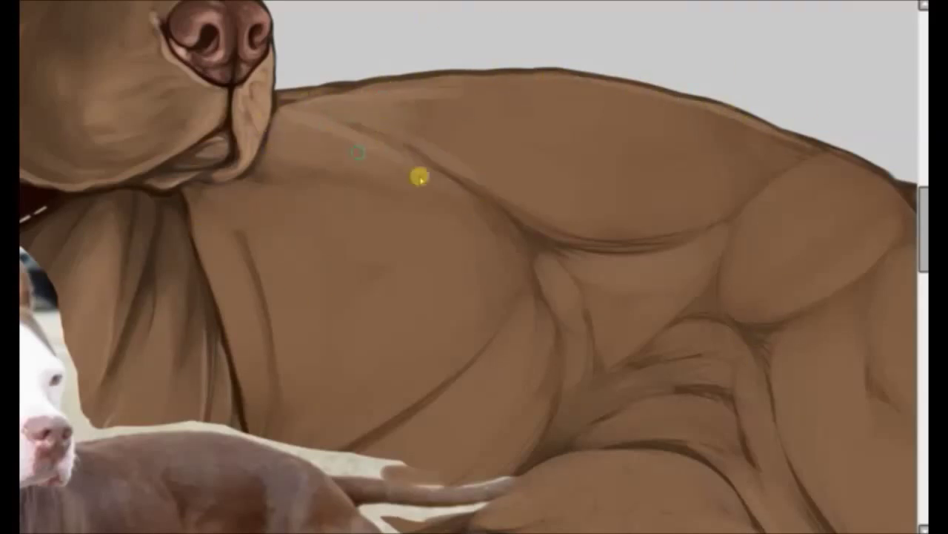
pyautogui.scroll(3, 590, 286)
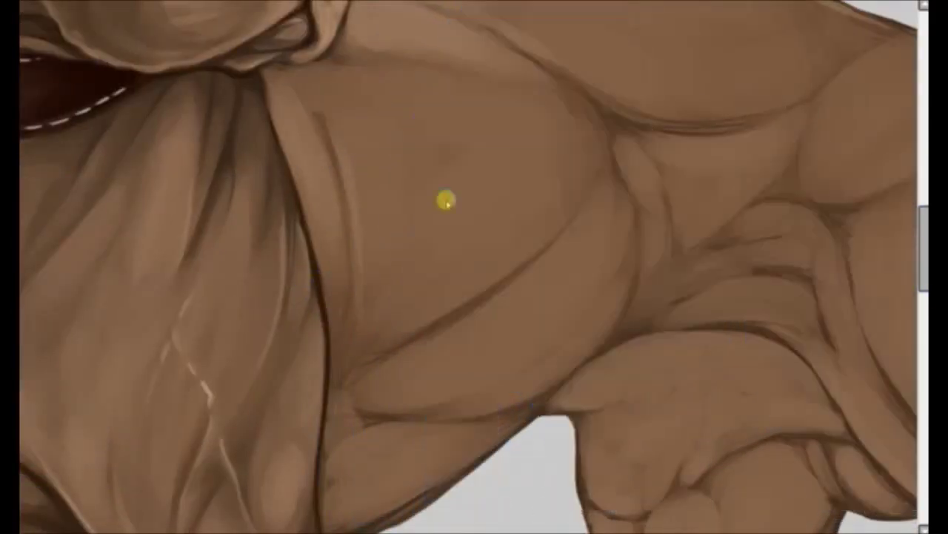
pyautogui.moveTo(430, 318); pyautogui.dragTo(617, 184)
pyautogui.moveTo(582, 360)
pyautogui.mouseDown()
pyautogui.moveTo(514, 387)
pyautogui.moveTo(339, 402)
pyautogui.mouseUp()
pyautogui.moveTo(486, 300)
pyautogui.mouseDown()
pyautogui.moveTo(637, 178)
pyautogui.moveTo(570, 277)
pyautogui.moveTo(457, 173)
pyautogui.mouseUp()
pyautogui.moveTo(413, 215)
pyautogui.mouseDown()
pyautogui.moveTo(491, 85)
pyautogui.moveTo(536, 70)
pyautogui.moveTo(426, 265)
pyautogui.moveTo(392, 281)
pyautogui.mouseUp()
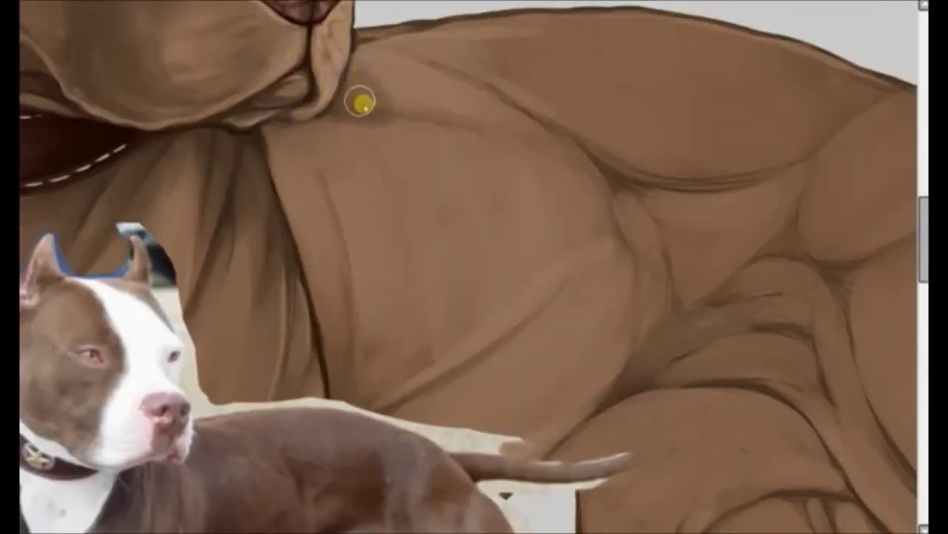
pyautogui.moveTo(360, 99); pyautogui.dragTo(459, 126)
# Darken the chest, its fold and the chest crease with dark strokes
pyautogui.moveTo(576, 192)
pyautogui.mouseDown()
pyautogui.moveTo(392, 121)
pyautogui.moveTo(318, 140)
pyautogui.moveTo(318, 159)
pyautogui.moveTo(353, 178)
pyautogui.mouseUp()
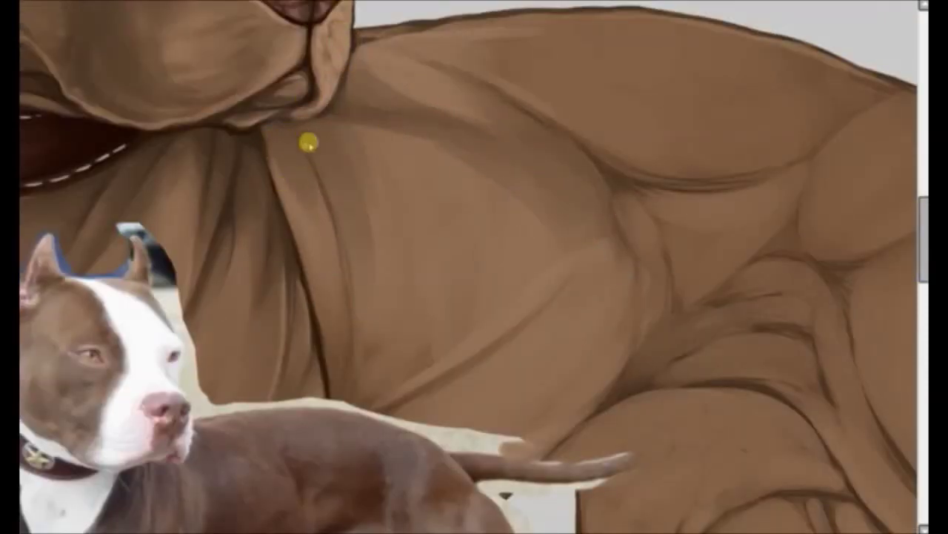
pyautogui.moveTo(290, 137); pyautogui.dragTo(337, 185)
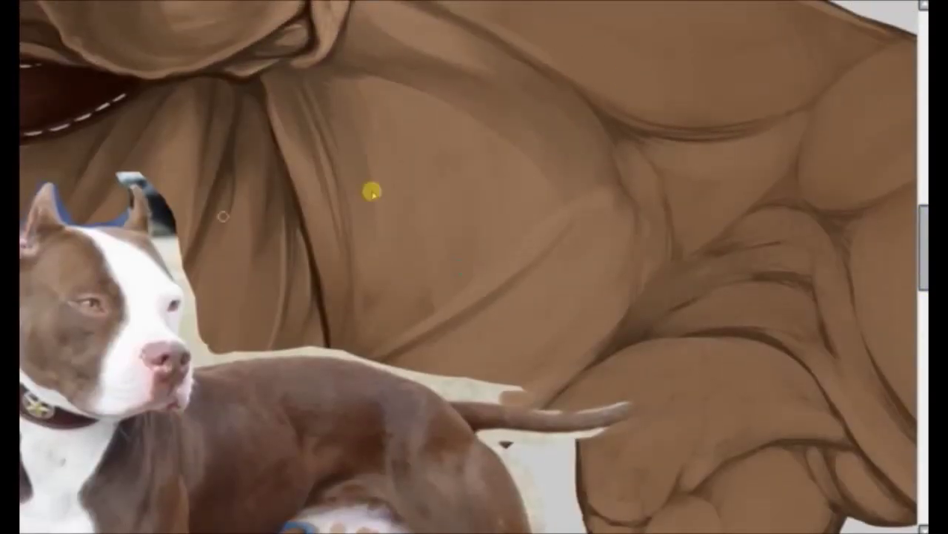
pyautogui.moveTo(598, 197); pyautogui.dragTo(545, 259)
pyautogui.moveTo(580, 229)
pyautogui.mouseDown()
pyautogui.moveTo(521, 339)
pyautogui.moveTo(584, 209)
pyautogui.mouseUp()
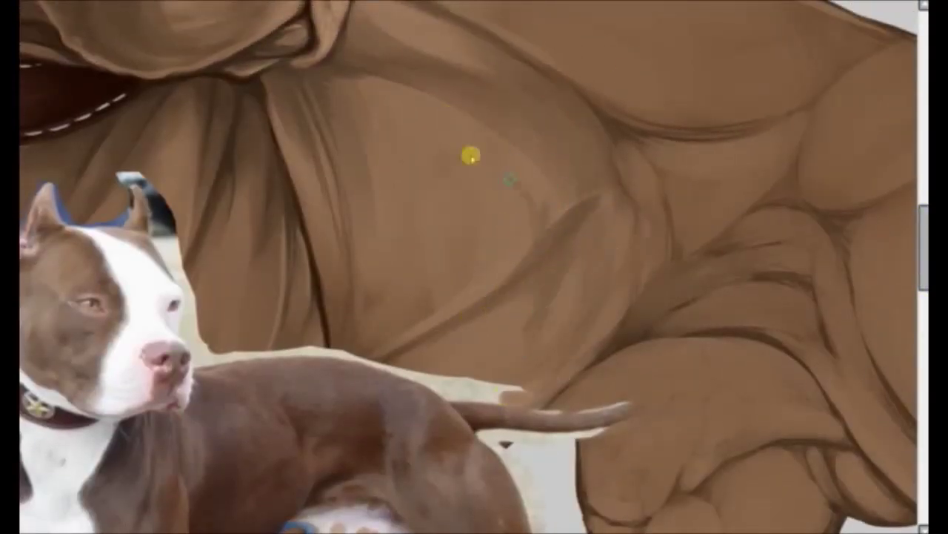
pyautogui.moveTo(619, 140); pyautogui.dragTo(572, 95)
pyautogui.moveTo(630, 257)
pyautogui.mouseDown()
pyautogui.moveTo(599, 355)
pyautogui.moveTo(606, 178)
pyautogui.mouseUp()
pyautogui.moveTo(770, 170); pyautogui.dragTo(704, 252)
pyautogui.moveTo(670, 196); pyautogui.dragTo(609, 345)
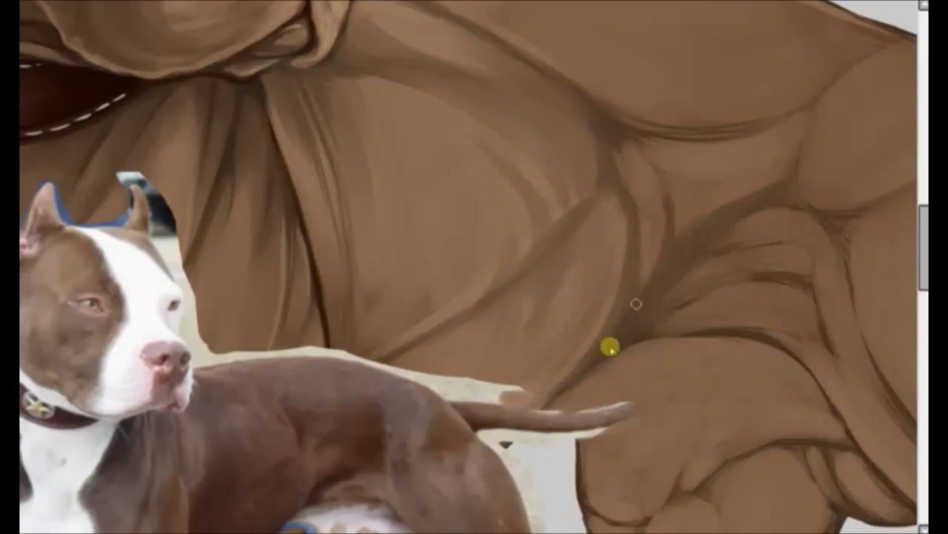
# Lighten and shift the chest shading colour with Hue and Saturation
pyautogui.hotkey('ctrl', 'u')
pyautogui.press('Return')
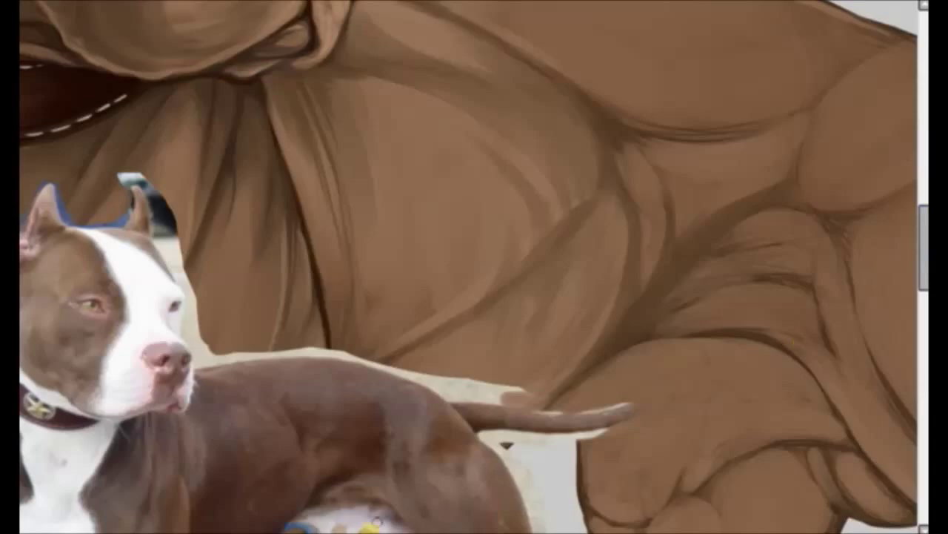
pyautogui.moveTo(339, 266); pyautogui.dragTo(465, 266)
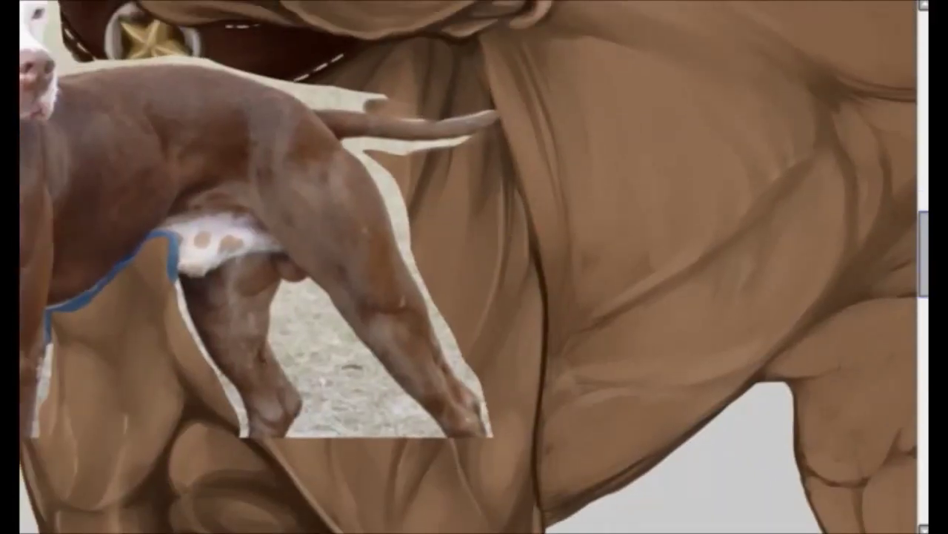
# Paint dark shading across the chest with a long stroke up to the neck
pyautogui.moveTo(571, 371)
pyautogui.mouseDown()
pyautogui.moveTo(588, 330)
pyautogui.moveTo(601, 366)
pyautogui.moveTo(587, 407)
pyautogui.moveTo(599, 433)
pyautogui.moveTo(564, 385)
pyautogui.mouseUp()
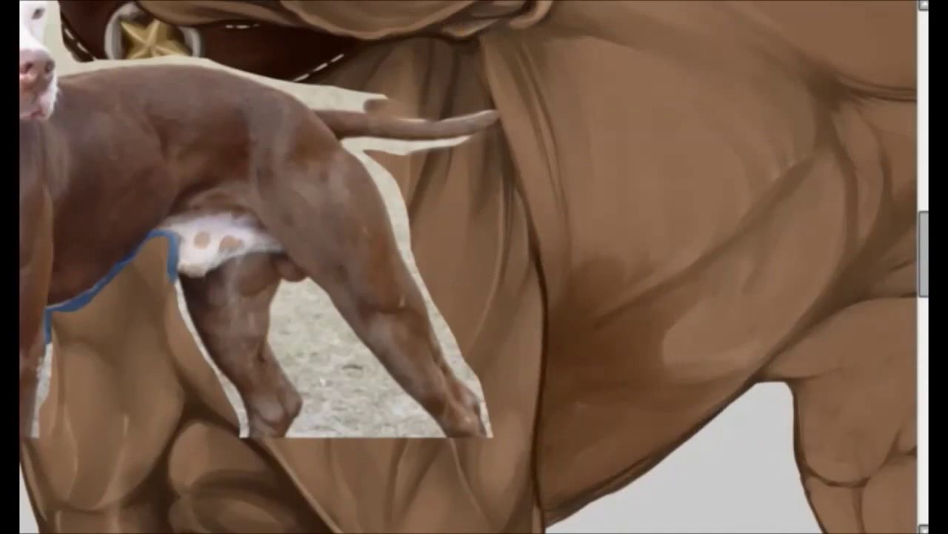
pyautogui.moveTo(593, 319); pyautogui.dragTo(518, 54)
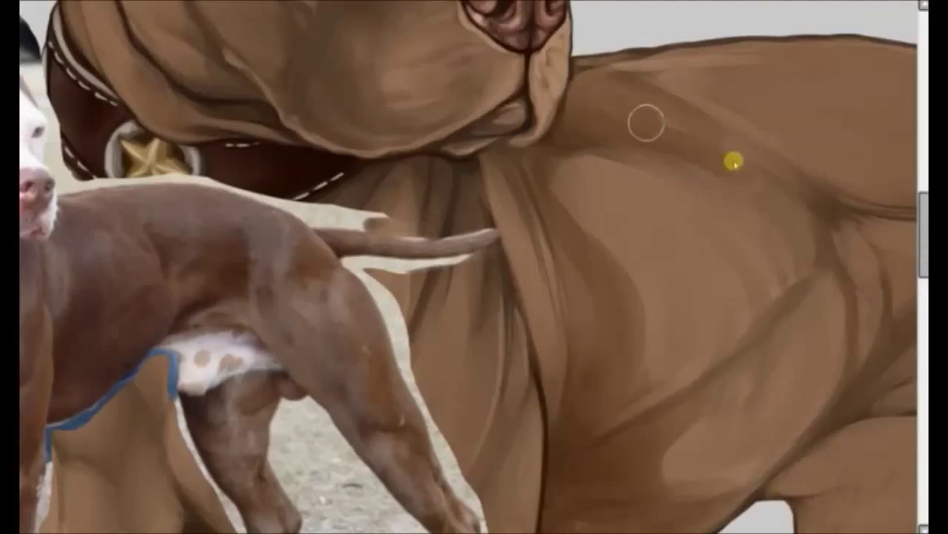
pyautogui.hotkey('ctrl', 'u')
pyautogui.press('Return')
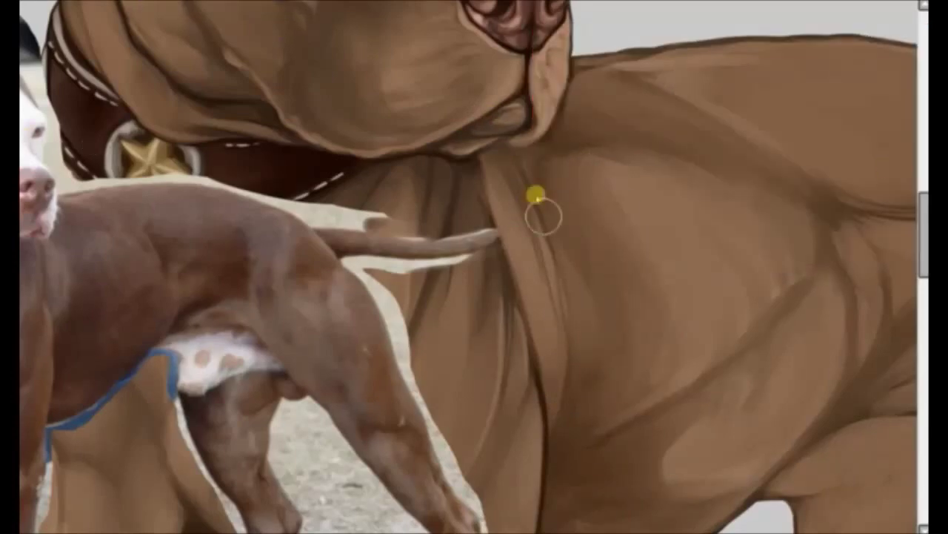
pyautogui.scroll(-3, 916, 251)
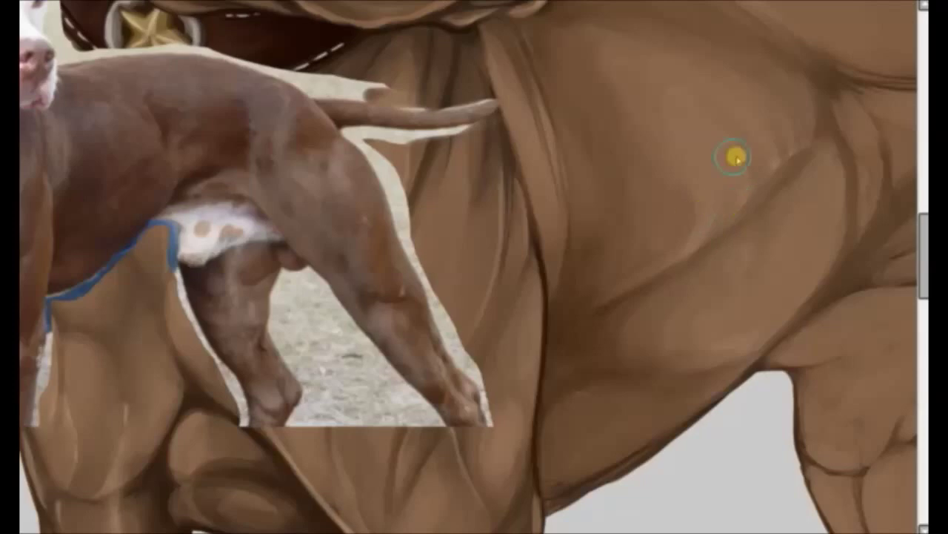
pyautogui.scroll(1, 923, 172)
# Smooth out the old chest fold line and redraw new folds down from the collar
pyautogui.moveTo(487, 89); pyautogui.dragTo(528, 278)
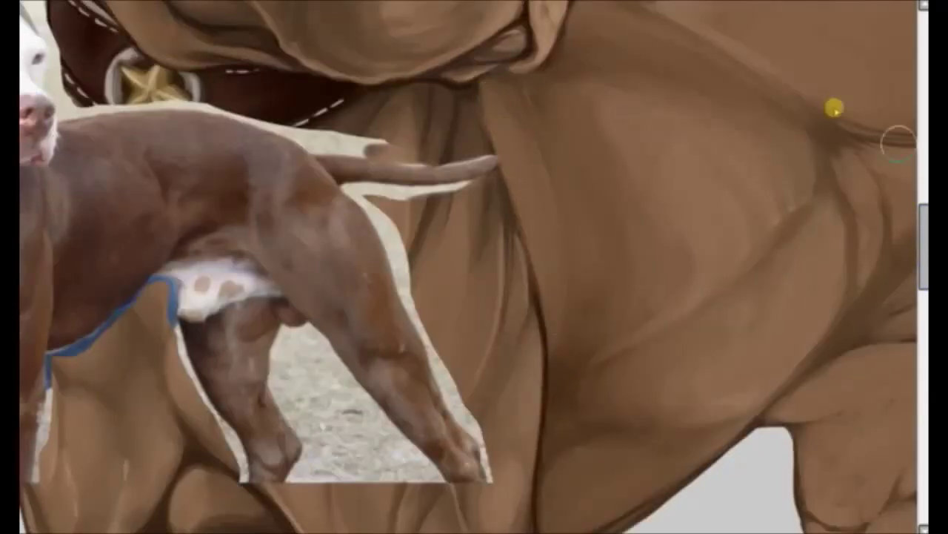
pyautogui.moveTo(529, 114)
pyautogui.mouseDown()
pyautogui.moveTo(551, 148)
pyautogui.moveTo(475, 101)
pyautogui.moveTo(530, 111)
pyautogui.mouseUp()
pyautogui.moveTo(535, 74); pyautogui.dragTo(578, 275)
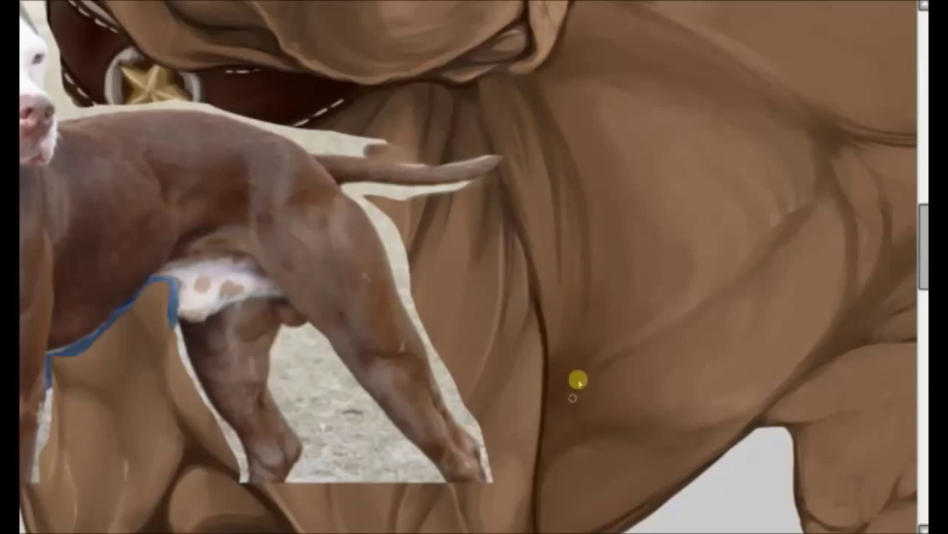
pyautogui.scroll(3, 574, 311)
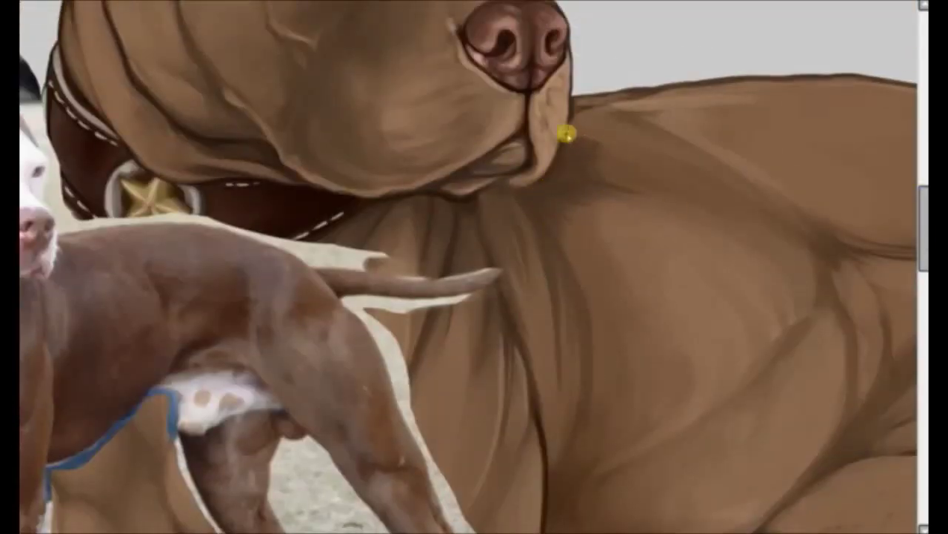
# Shade the chest below the nose, the back's top edge and shoulder, lightening under the fold
pyautogui.moveTo(567, 134); pyautogui.dragTo(698, 175)
pyautogui.moveTo(604, 111); pyautogui.dragTo(658, 105)
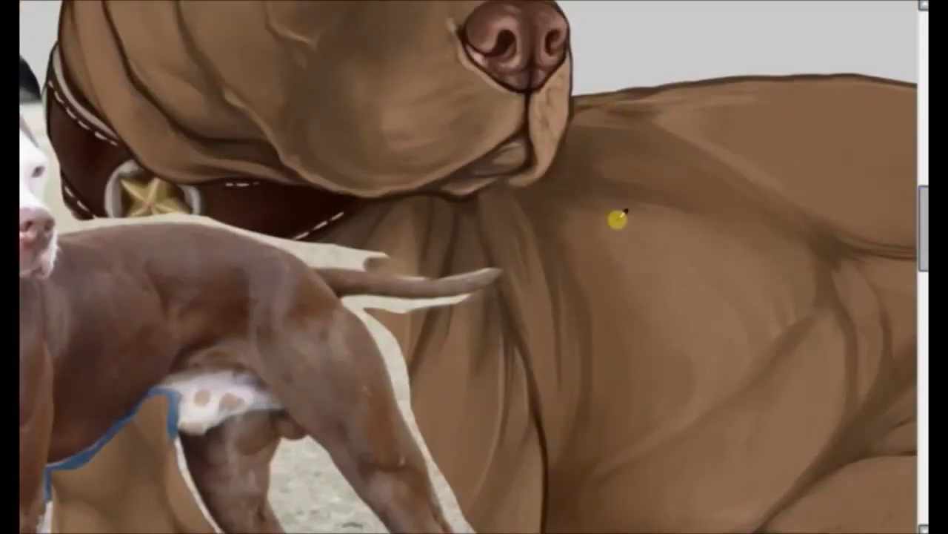
pyautogui.moveTo(641, 211); pyautogui.dragTo(756, 249)
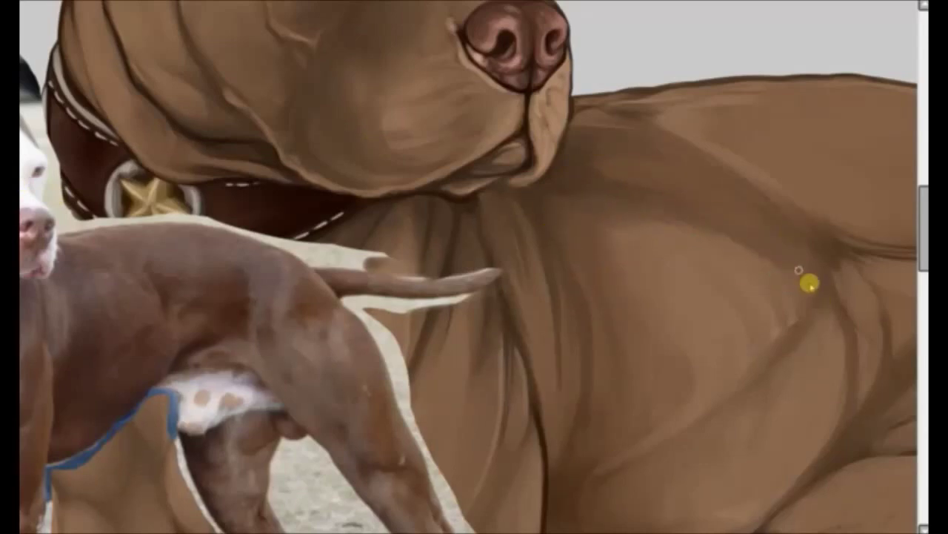
pyautogui.scroll(-3, 806, 321)
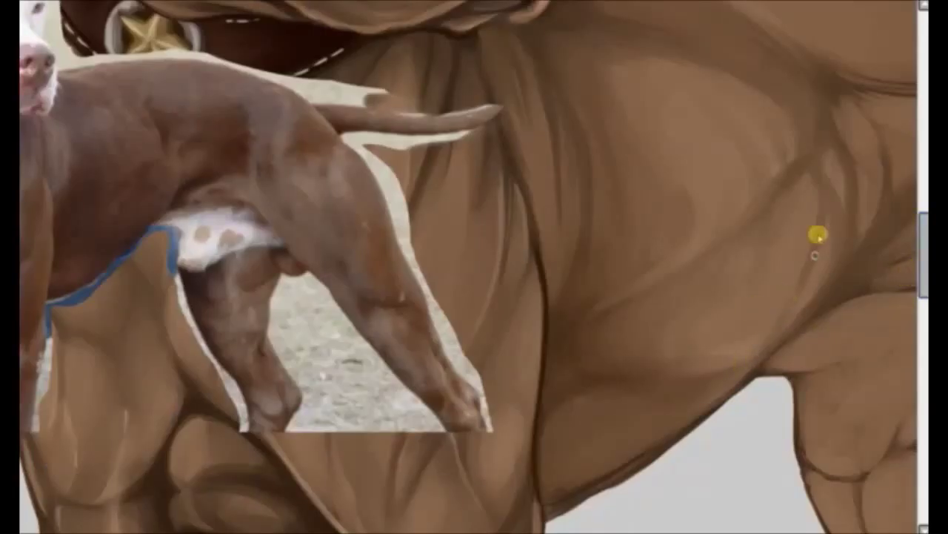
pyautogui.moveTo(777, 349)
pyautogui.mouseDown()
pyautogui.moveTo(670, 389)
pyautogui.moveTo(800, 315)
pyautogui.moveTo(755, 364)
pyautogui.moveTo(845, 260)
pyautogui.moveTo(742, 357)
pyautogui.mouseUp()
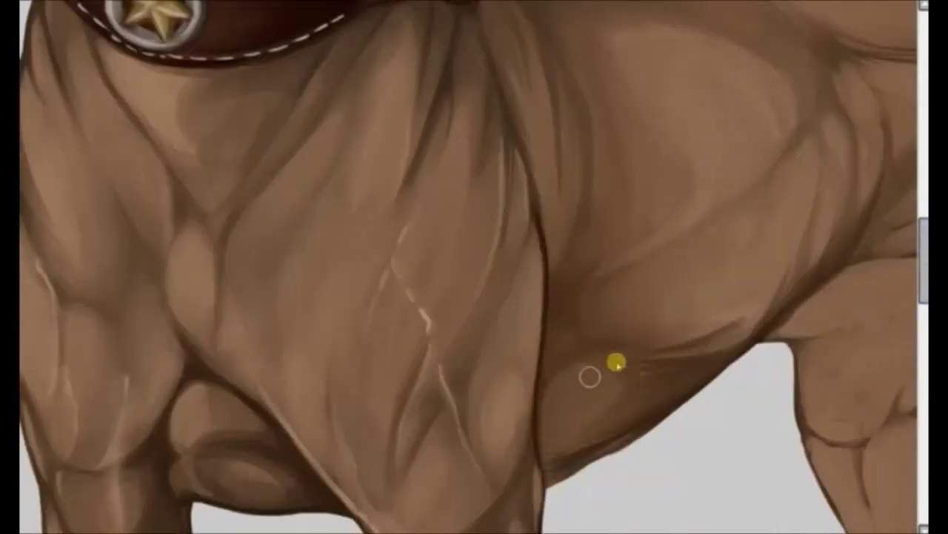
# Deepen and soften the chest crease shading and add darker chest marks
pyautogui.moveTo(668, 269); pyautogui.dragTo(677, 215)
pyautogui.moveTo(741, 163); pyautogui.dragTo(816, 123)
pyautogui.moveTo(681, 230); pyautogui.dragTo(603, 277)
pyautogui.moveTo(763, 304); pyautogui.dragTo(652, 340)
pyautogui.scroll(3, 741, 148)
pyautogui.moveTo(832, 146); pyautogui.dragTo(868, 220)
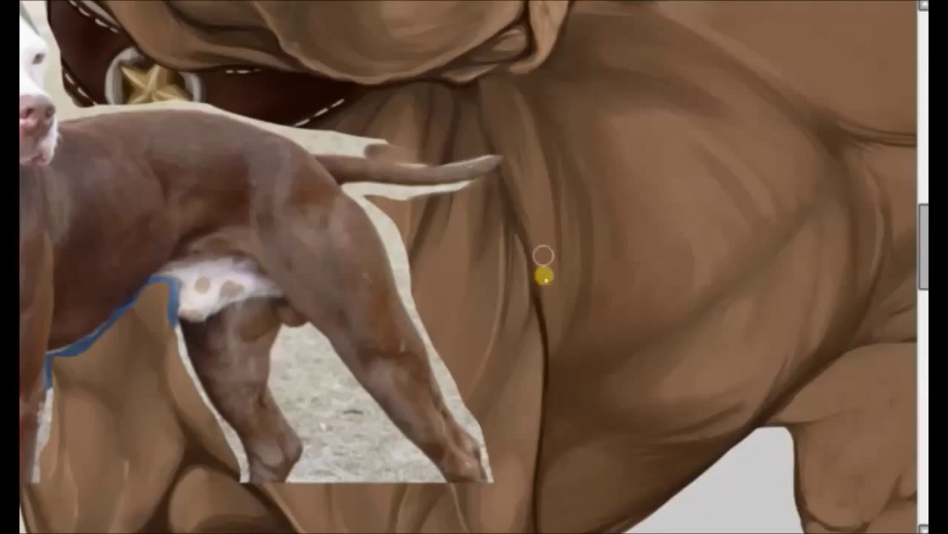
pyautogui.scroll(3, 705, 275)
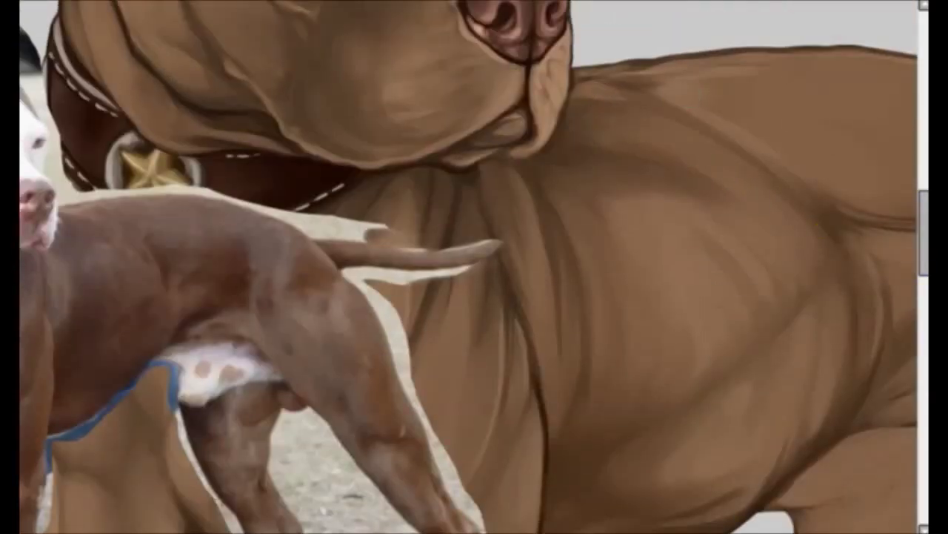
pyautogui.scroll(-5, 741, 267)
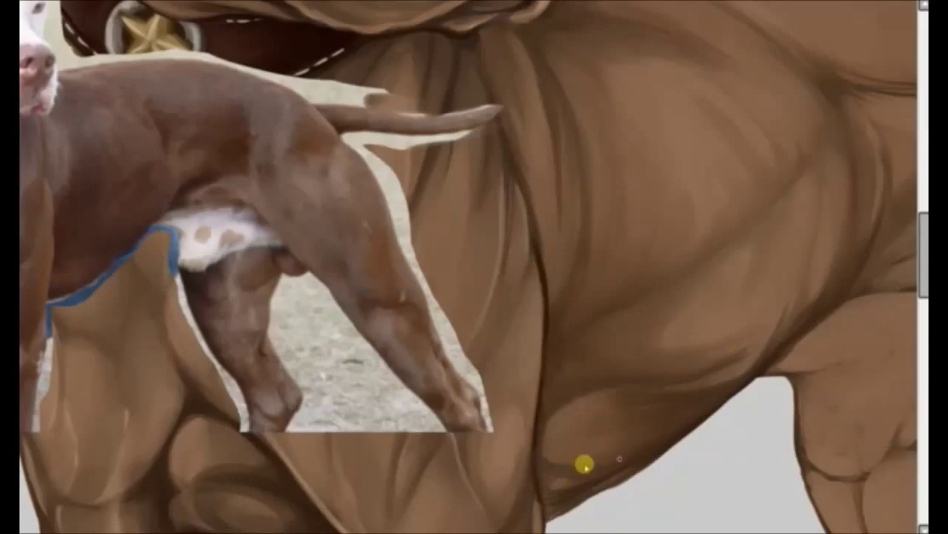
# Paint dark shading into the lower belly and adjust its tone with Hue and Saturation
pyautogui.hotkey('ctrl', 'u')
pyautogui.press('Return')
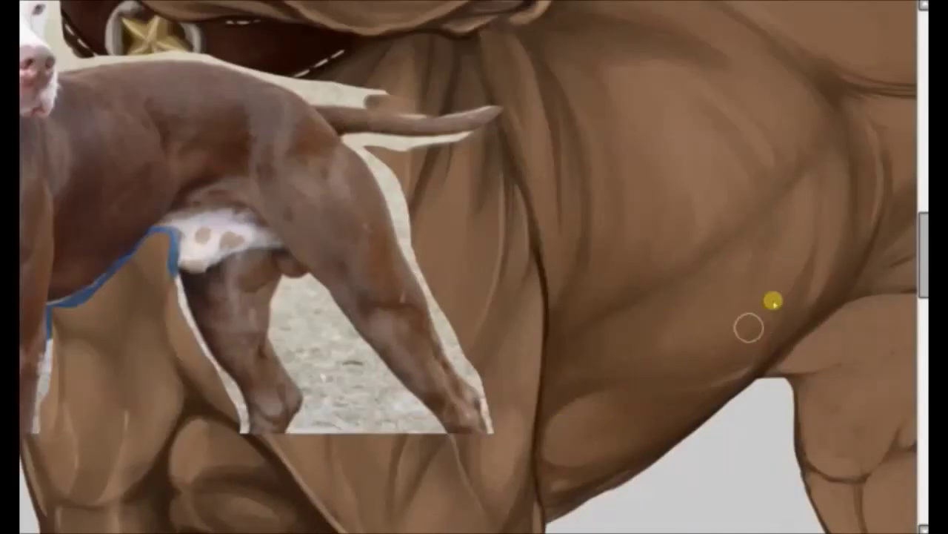
pyautogui.hscroll(1, 748, 260)
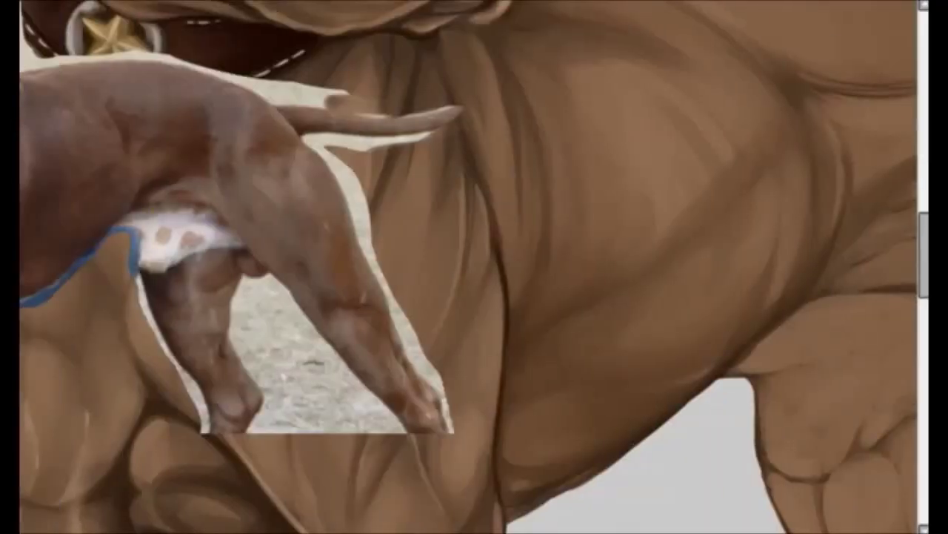
pyautogui.moveTo(746, 314)
pyautogui.mouseDown()
pyautogui.moveTo(540, 417)
pyautogui.moveTo(735, 343)
pyautogui.mouseUp()
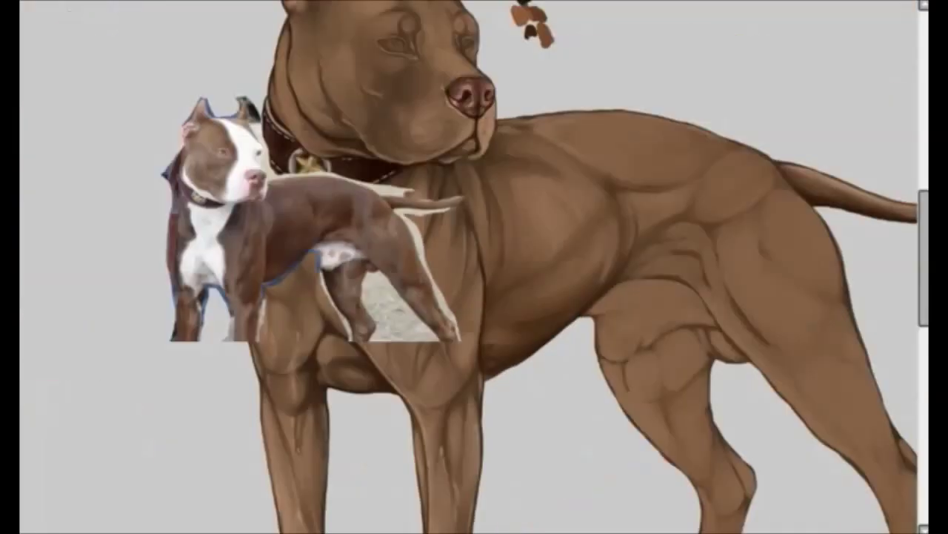
pyautogui.moveTo(507, 342); pyautogui.dragTo(515, 350)
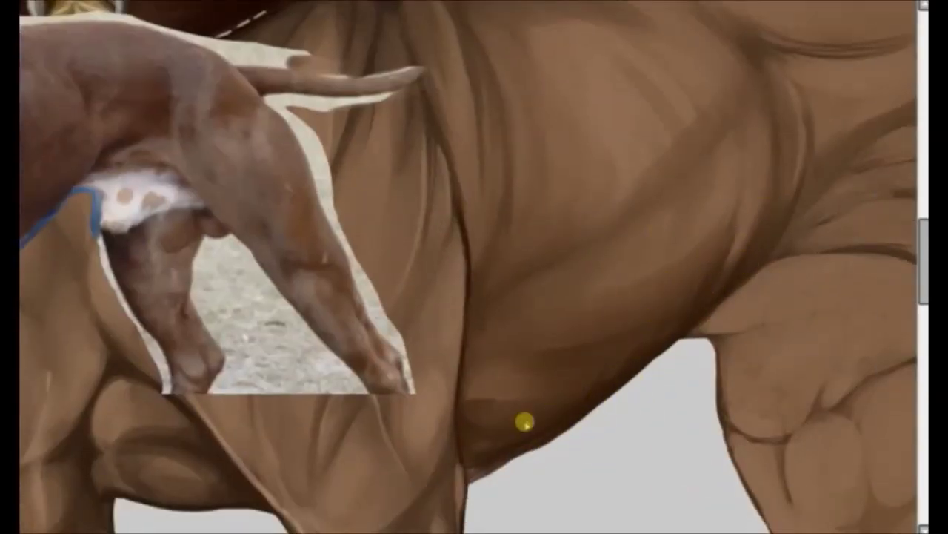
pyautogui.hotkey('ctrl', 'u')
pyautogui.press('Return')
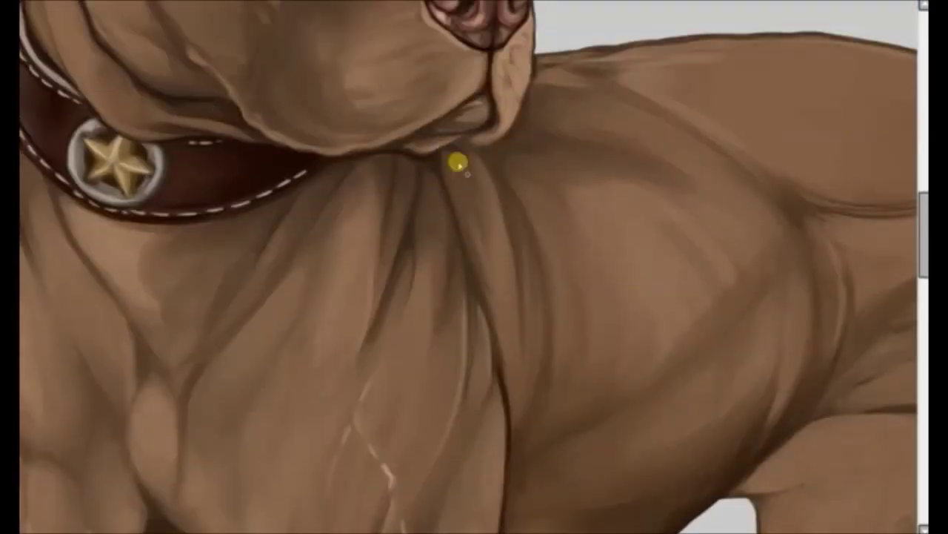
# Darken the chest crease with additional dark strokes
pyautogui.scroll(-3, 527, 324)
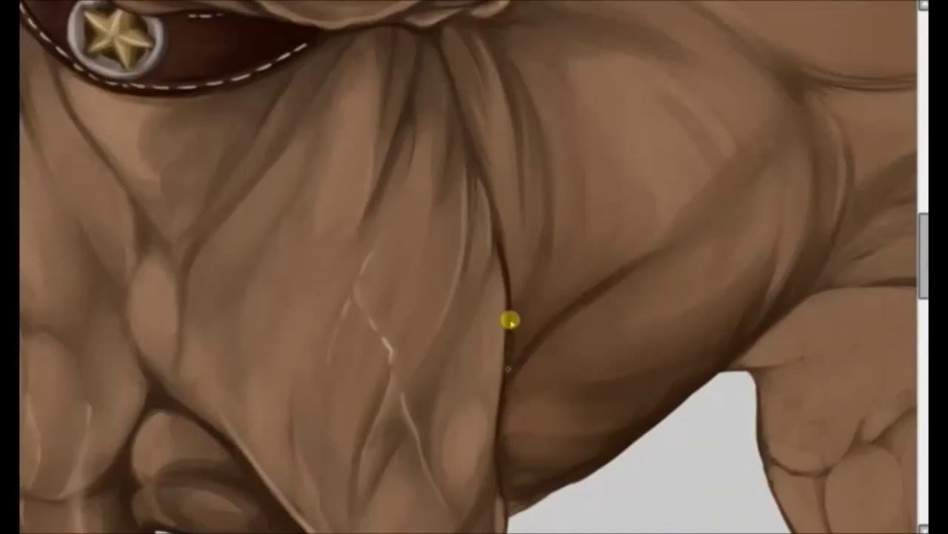
pyautogui.moveTo(550, 300); pyautogui.dragTo(553, 344)
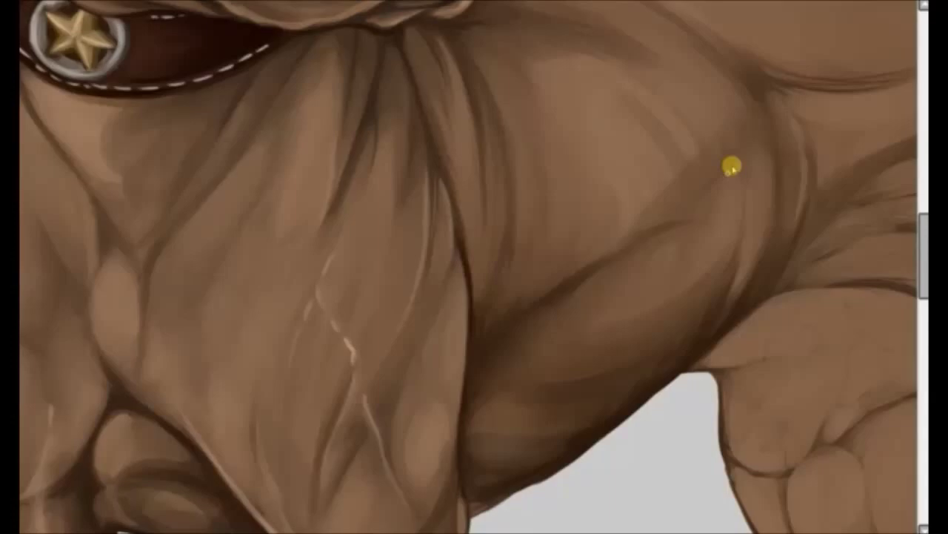
pyautogui.moveTo(748, 83); pyautogui.dragTo(742, 222)
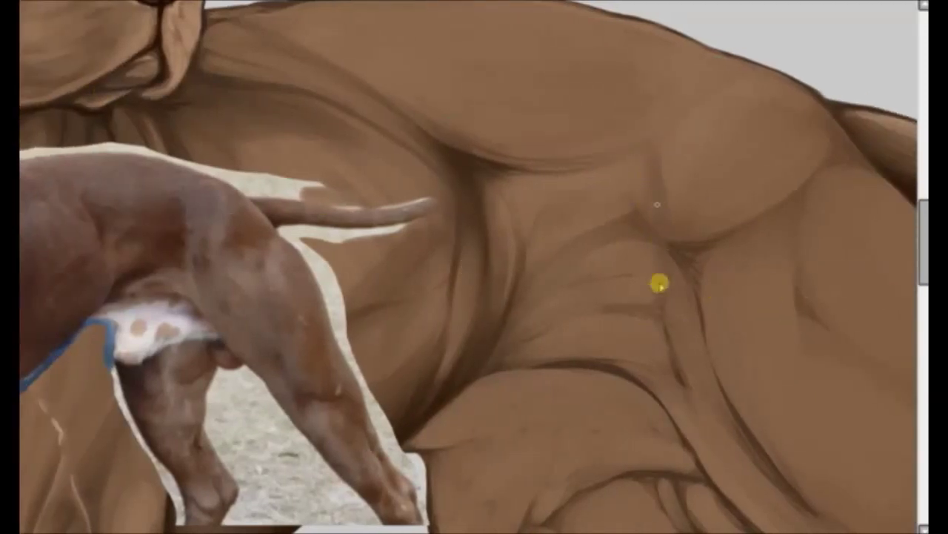
# Change the luminance of the painted tones in Hue and Saturation
pyautogui.hotkey('ctrl', 'u')
pyautogui.moveTo(906, 185); pyautogui.dragTo(896, 190)
pyautogui.press('Return')
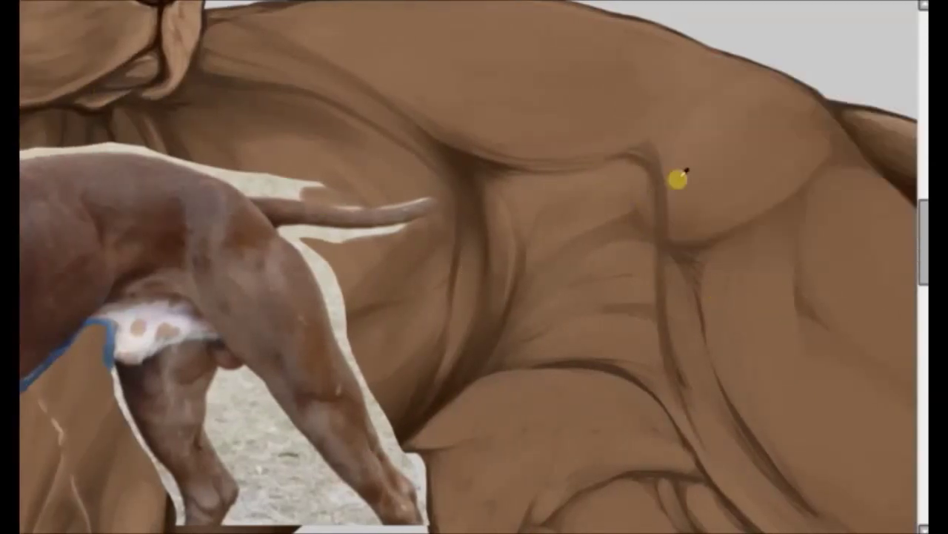
# Paint dark creases and a shaded band across the shoulder muscle
pyautogui.moveTo(645, 244); pyautogui.dragTo(546, 318)
pyautogui.moveTo(637, 178); pyautogui.dragTo(510, 351)
pyautogui.moveTo(686, 244)
pyautogui.mouseDown()
pyautogui.moveTo(703, 271)
pyautogui.moveTo(741, 407)
pyautogui.mouseUp()
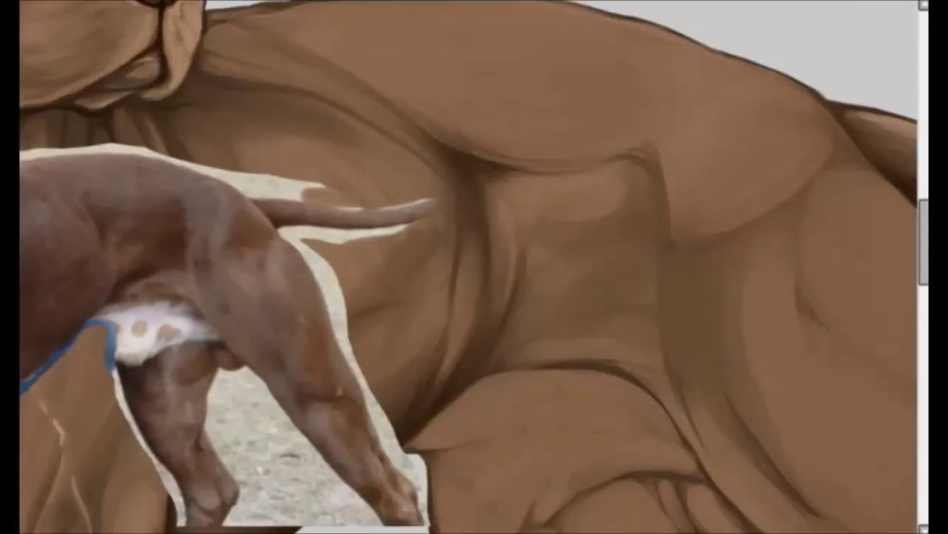
pyautogui.moveTo(650, 295); pyautogui.dragTo(474, 378)
pyautogui.moveTo(606, 344); pyautogui.dragTo(540, 366)
pyautogui.moveTo(629, 334); pyautogui.dragTo(526, 361)
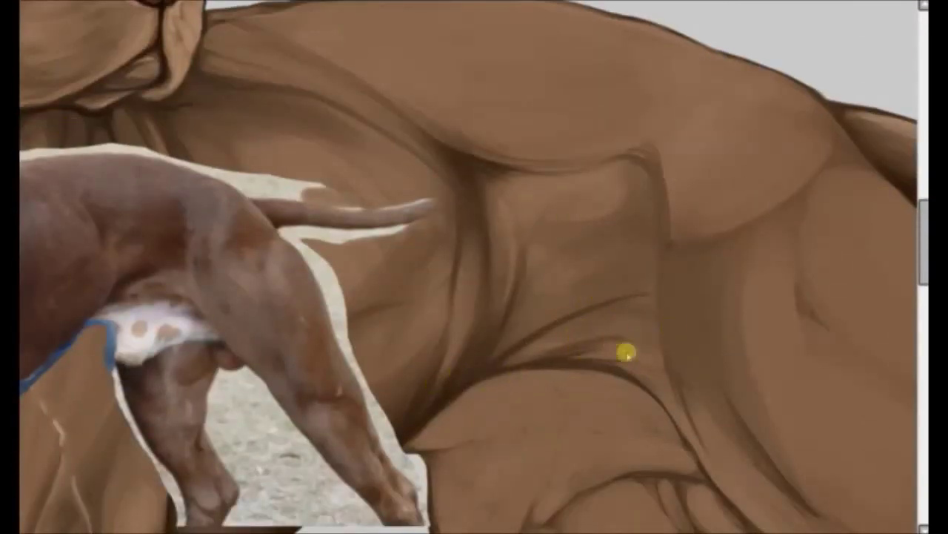
pyautogui.moveTo(665, 359); pyautogui.dragTo(692, 437)
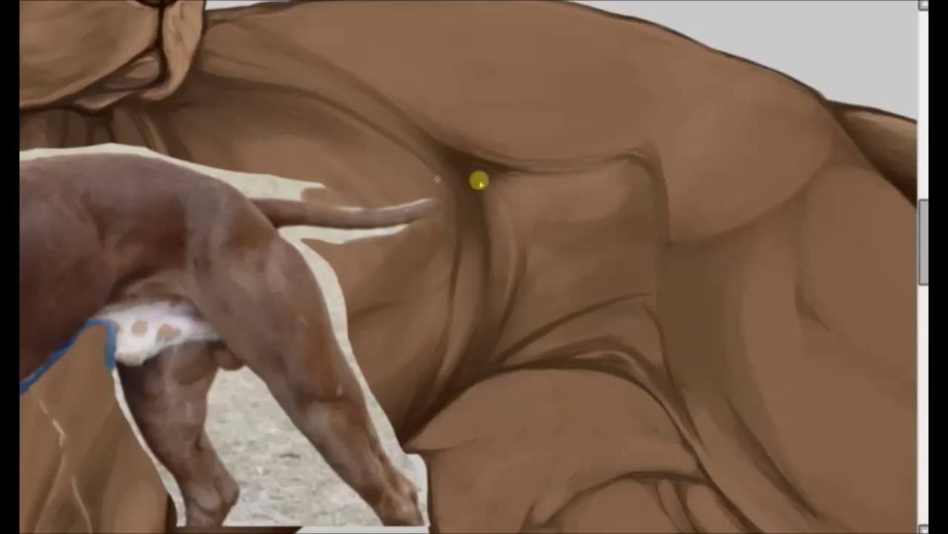
pyautogui.moveTo(658, 259); pyautogui.dragTo(641, 294)
pyautogui.moveTo(637, 173)
pyautogui.mouseDown()
pyautogui.moveTo(662, 124)
pyautogui.moveTo(616, 135)
pyautogui.mouseUp()
# Lay light highlights across the shoulder muscle and darken its right edge
pyautogui.scroll(1, 321, 60)
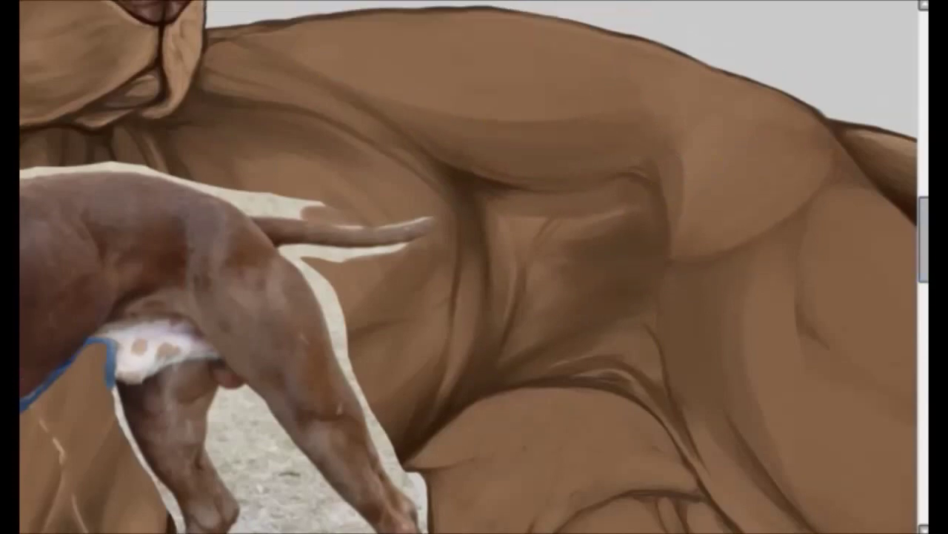
pyautogui.moveTo(588, 196); pyautogui.dragTo(548, 213)
pyautogui.moveTo(588, 251)
pyautogui.mouseDown()
pyautogui.moveTo(536, 339)
pyautogui.moveTo(593, 245)
pyautogui.moveTo(629, 300)
pyautogui.mouseUp()
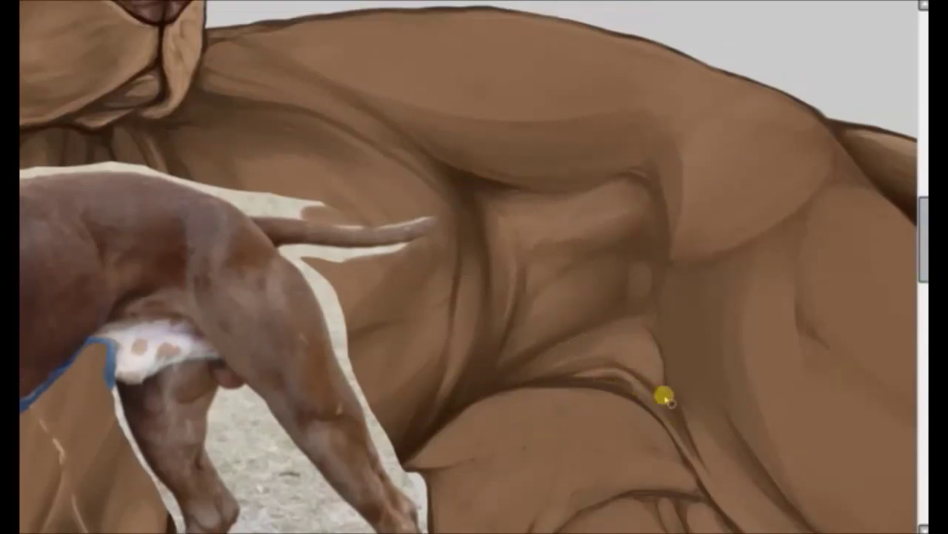
pyautogui.moveTo(664, 207)
pyautogui.mouseDown()
pyautogui.moveTo(654, 323)
pyautogui.moveTo(658, 292)
pyautogui.mouseUp()
# Darken the neck shading and blend lighter tones across the upper neck
pyautogui.scroll(1, 658, 292)
pyautogui.moveTo(364, 166); pyautogui.dragTo(357, 149)
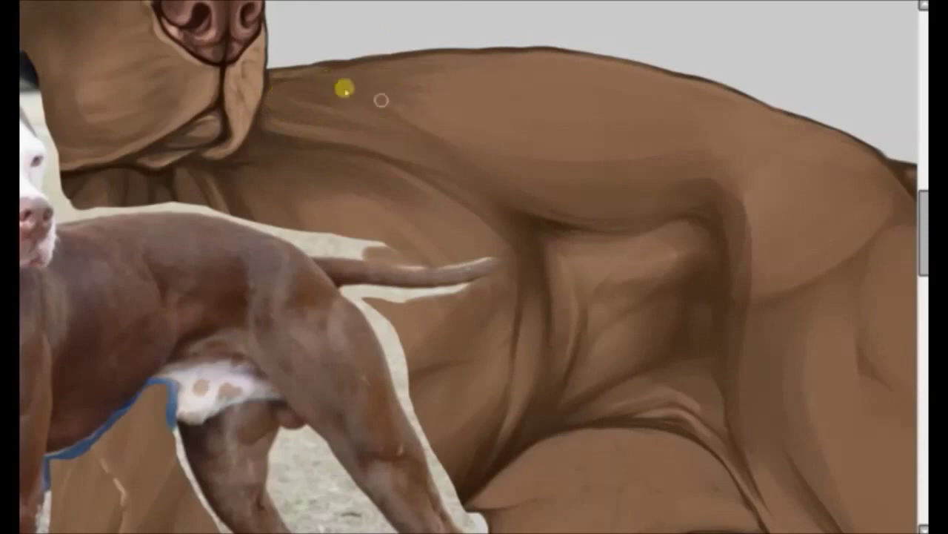
pyautogui.moveTo(434, 152); pyautogui.dragTo(314, 121)
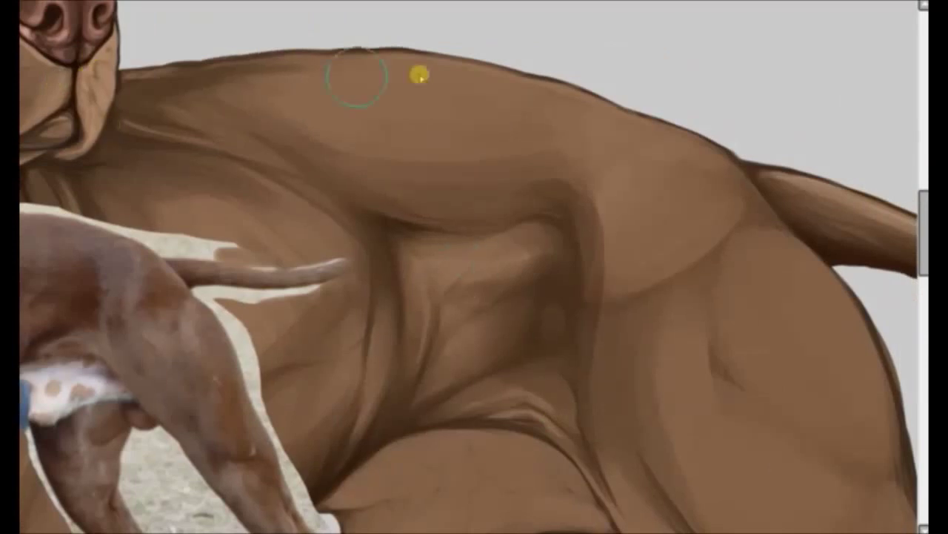
pyautogui.moveTo(419, 75)
pyautogui.mouseDown()
pyautogui.moveTo(286, 96)
pyautogui.moveTo(319, 93)
pyautogui.mouseUp()
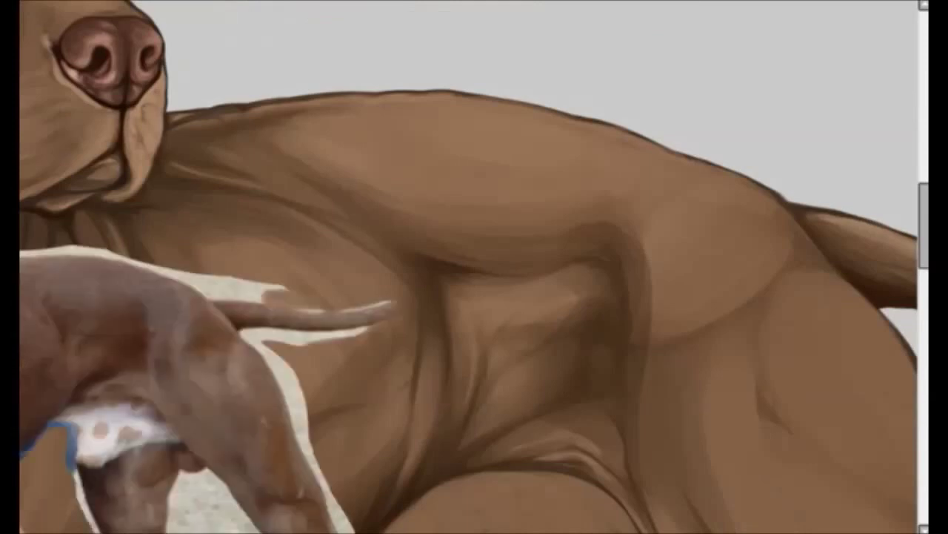
# Lighten and blend the dark stripe and upper shading across the dog's shoulder
pyautogui.moveTo(682, 175); pyautogui.dragTo(714, 250)
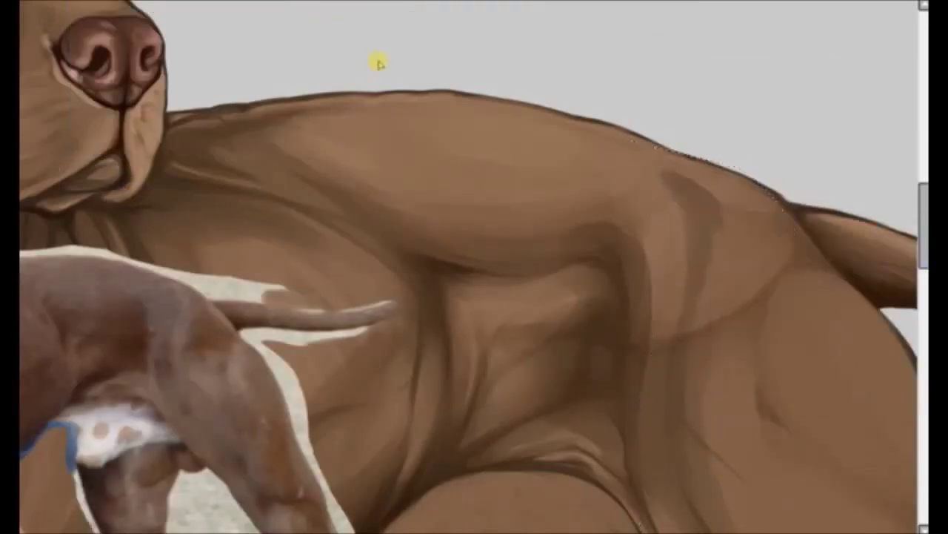
pyautogui.moveTo(665, 199); pyautogui.dragTo(654, 305)
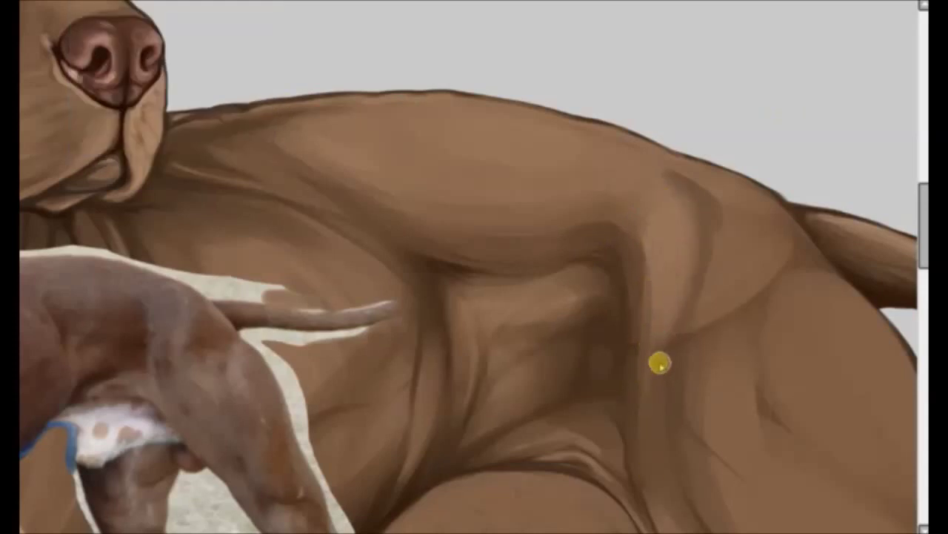
pyautogui.moveTo(659, 161); pyautogui.dragTo(692, 256)
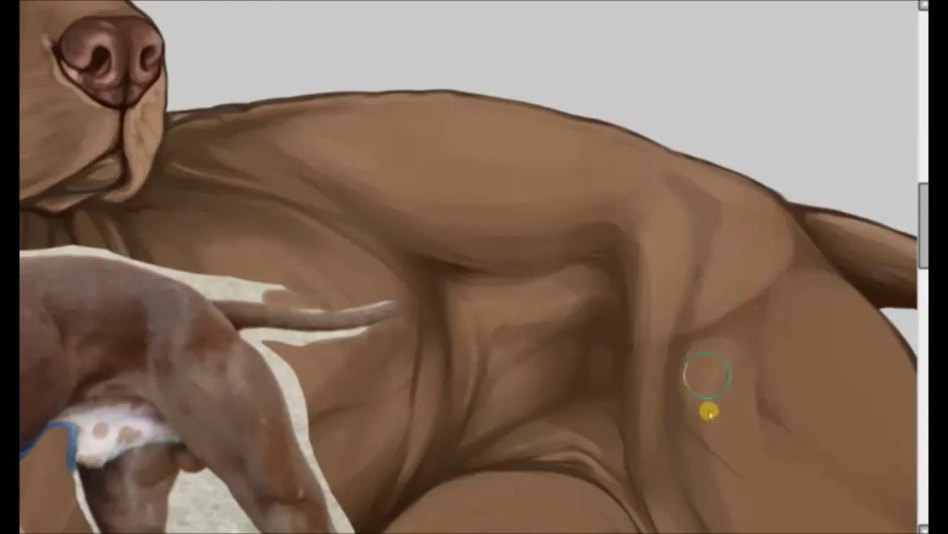
pyautogui.moveTo(707, 374); pyautogui.dragTo(657, 282)
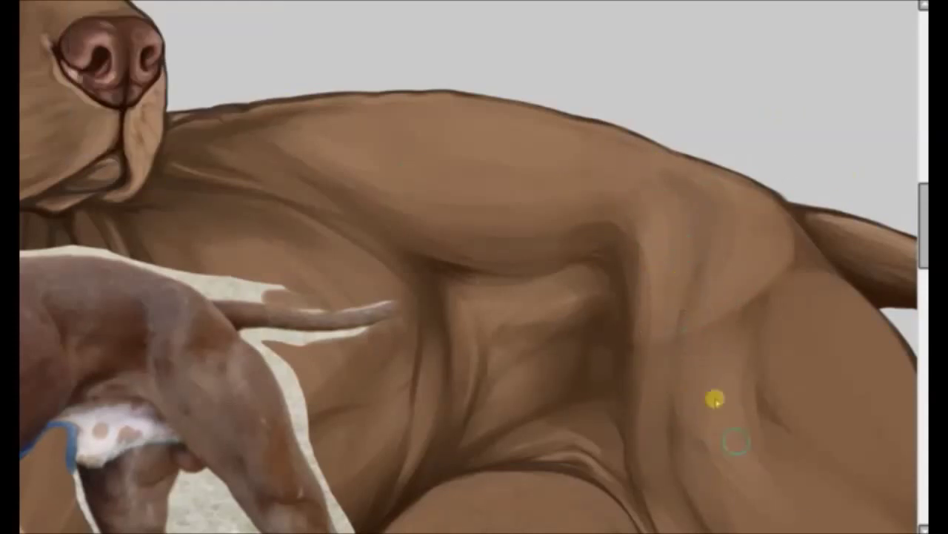
pyautogui.moveTo(763, 244)
pyautogui.mouseDown()
pyautogui.moveTo(737, 201)
pyautogui.moveTo(650, 165)
pyautogui.moveTo(619, 164)
pyautogui.mouseUp()
# Lighten the shadow under the shoulder, add a dark brown curve, highlight the top and deepen the hollow
pyautogui.hotkey('ctrl', 'u')
pyautogui.press('Return')
pyautogui.moveTo(556, 186); pyautogui.dragTo(621, 217)
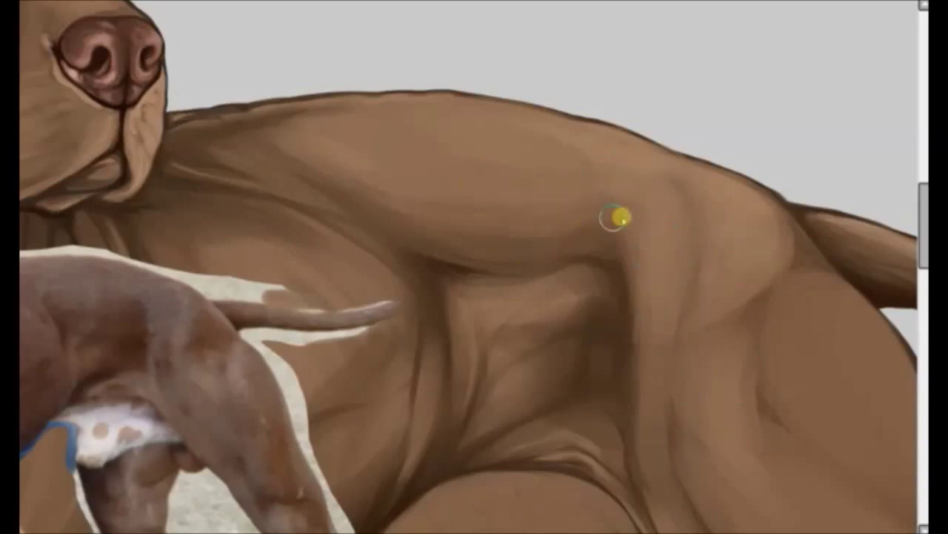
pyautogui.moveTo(652, 175); pyautogui.dragTo(678, 367)
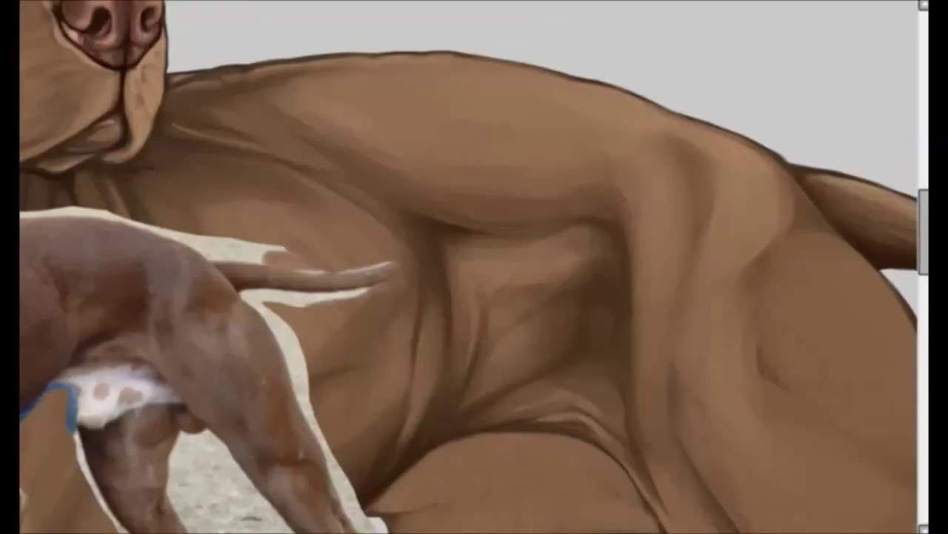
pyautogui.moveTo(408, 119); pyautogui.dragTo(548, 108)
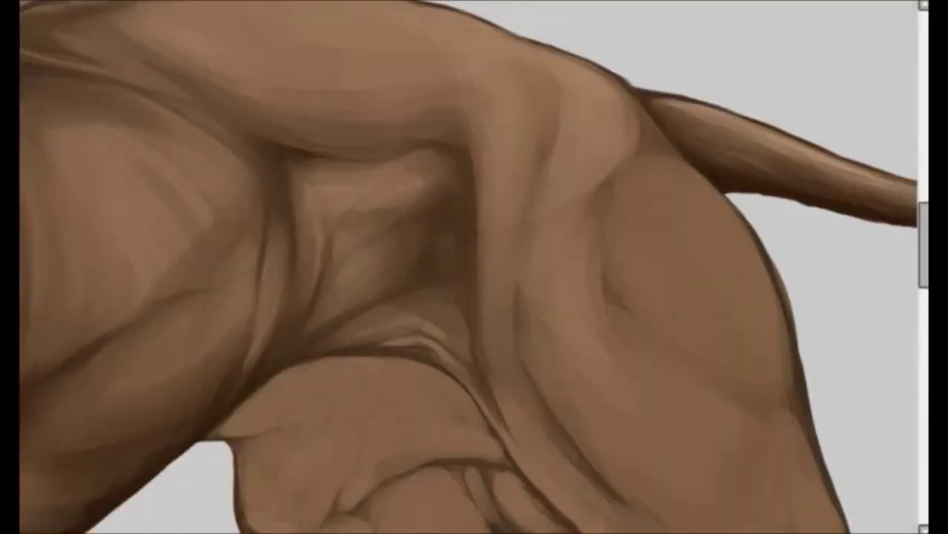
pyautogui.moveTo(437, 297)
pyautogui.mouseDown()
pyautogui.moveTo(398, 165)
pyautogui.moveTo(434, 146)
pyautogui.moveTo(297, 148)
pyautogui.mouseUp()
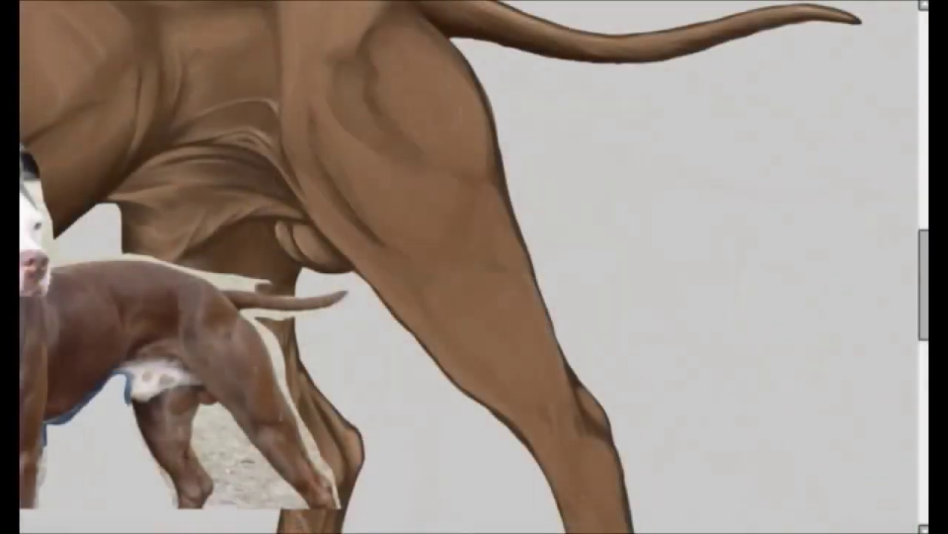
# Repaint the hind-leg muscle shading with darker lines and lighter, smoothed patches
pyautogui.moveTo(363, 229)
pyautogui.mouseDown()
pyautogui.moveTo(469, 363)
pyautogui.moveTo(509, 271)
pyautogui.moveTo(493, 345)
pyautogui.moveTo(543, 449)
pyautogui.moveTo(521, 360)
pyautogui.moveTo(390, 182)
pyautogui.moveTo(542, 326)
pyautogui.moveTo(546, 361)
pyautogui.mouseUp()
pyautogui.moveTo(409, 166); pyautogui.dragTo(401, 168)
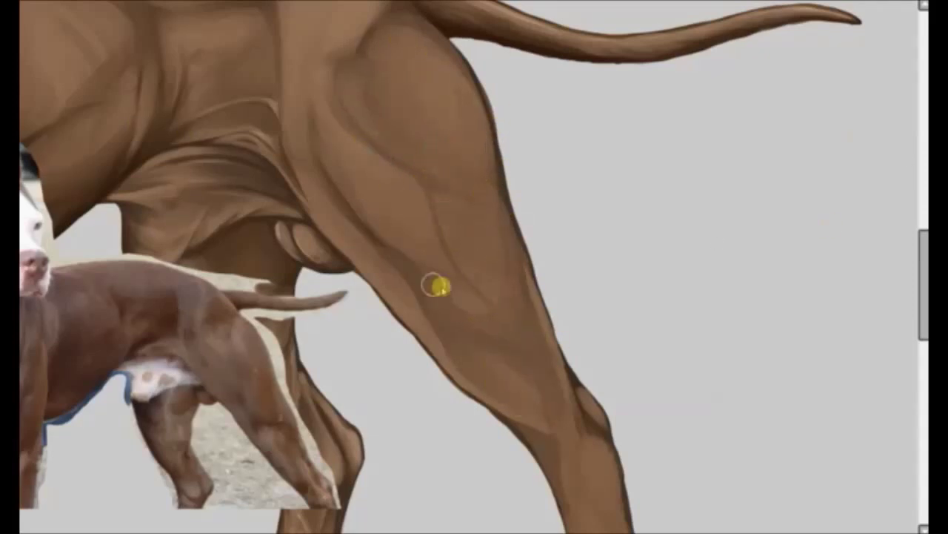
pyautogui.moveTo(445, 66)
pyautogui.mouseDown()
pyautogui.moveTo(469, 150)
pyautogui.moveTo(463, 101)
pyautogui.moveTo(482, 277)
pyautogui.moveTo(518, 297)
pyautogui.mouseUp()
pyautogui.moveTo(400, 145); pyautogui.dragTo(467, 360)
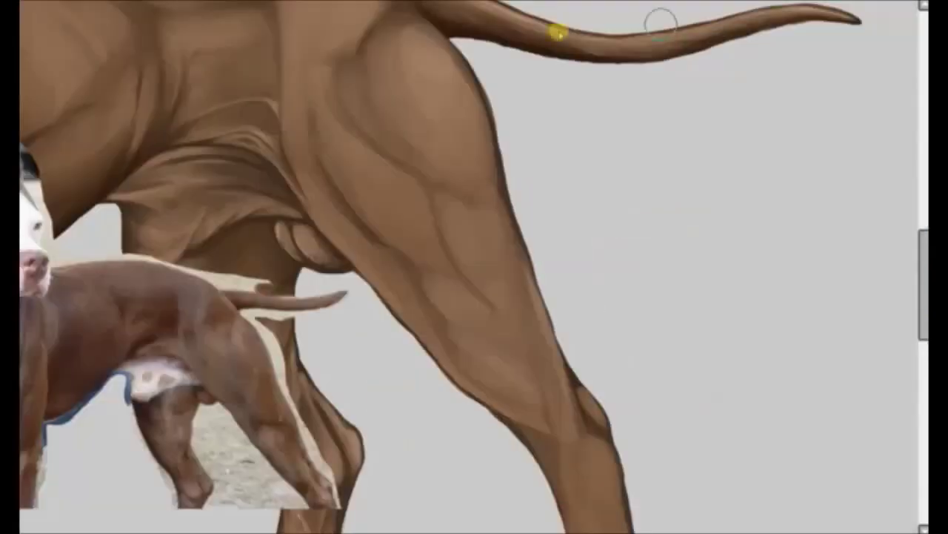
pyautogui.click(282, 2)
pyautogui.press('Escape')
pyautogui.moveTo(348, 67)
pyautogui.mouseDown()
pyautogui.moveTo(466, 330)
pyautogui.moveTo(400, 277)
pyautogui.moveTo(464, 267)
pyautogui.moveTo(519, 415)
pyautogui.mouseUp()
pyautogui.moveTo(440, 305)
pyautogui.mouseDown()
pyautogui.moveTo(526, 394)
pyautogui.moveTo(445, 273)
pyautogui.moveTo(466, 206)
pyautogui.moveTo(408, 269)
pyautogui.moveTo(538, 360)
pyautogui.mouseUp()
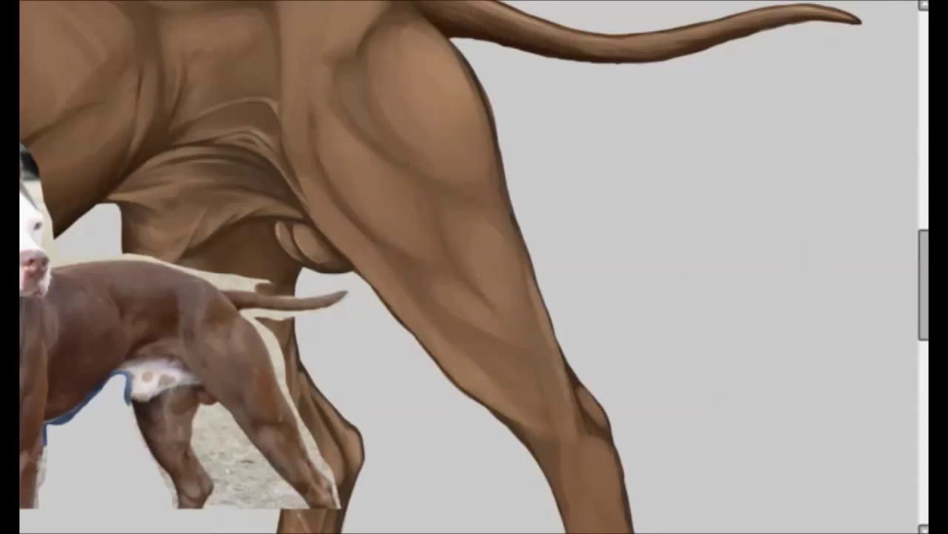
# Add light strokes along the chest edge and two highlights on the thigh muscle
pyautogui.moveTo(315, 206); pyautogui.dragTo(279, 18)
pyautogui.moveTo(308, 108); pyautogui.dragTo(315, 160)
pyautogui.moveTo(483, 401)
pyautogui.mouseDown()
pyautogui.moveTo(307, 212)
pyautogui.moveTo(438, 110)
pyautogui.mouseUp()
pyautogui.moveTo(363, 63)
pyautogui.mouseDown()
pyautogui.moveTo(413, 156)
pyautogui.moveTo(448, 256)
pyautogui.mouseUp()
pyautogui.moveTo(339, 121); pyautogui.dragTo(430, 196)
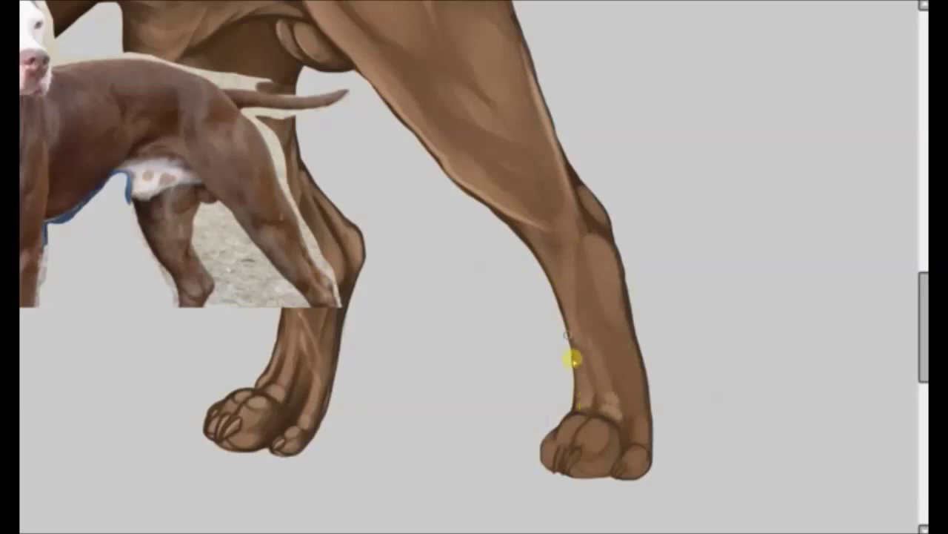
# Repaint the paw's toe shading with lighter tones running from ankle to toe
pyautogui.scroll(-2, 637, 432)
pyautogui.scroll(1, 643, 419)
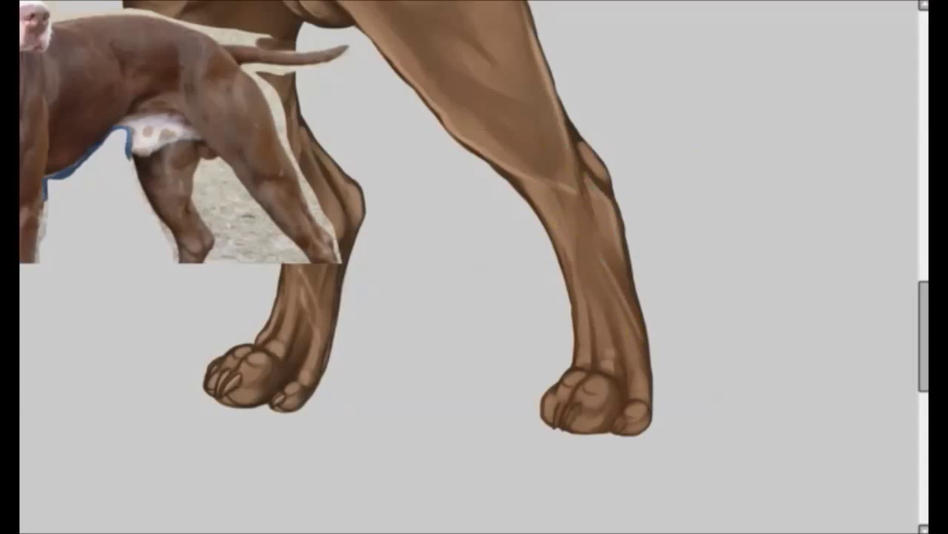
pyautogui.hotkey('ctrl', 'u')
pyautogui.press('Escape')
pyautogui.moveTo(594, 380)
pyautogui.mouseDown()
pyautogui.moveTo(580, 396)
pyautogui.moveTo(549, 399)
pyautogui.mouseUp()
pyautogui.moveTo(582, 351); pyautogui.dragTo(635, 381)
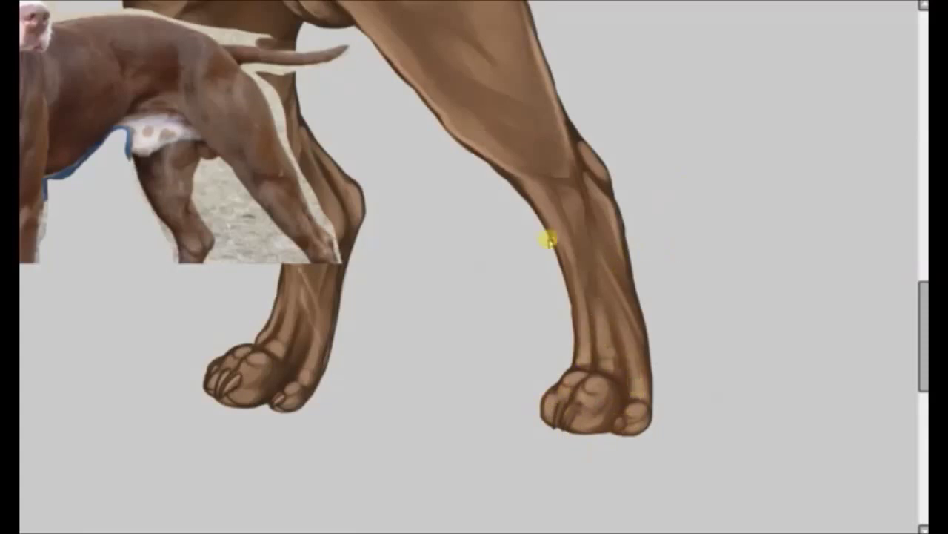
# Paint pale curved claws on the hind paw's toes
pyautogui.hotkey('ctrl', 'u')
pyautogui.press('Escape')
pyautogui.scroll(2, 474, 267)
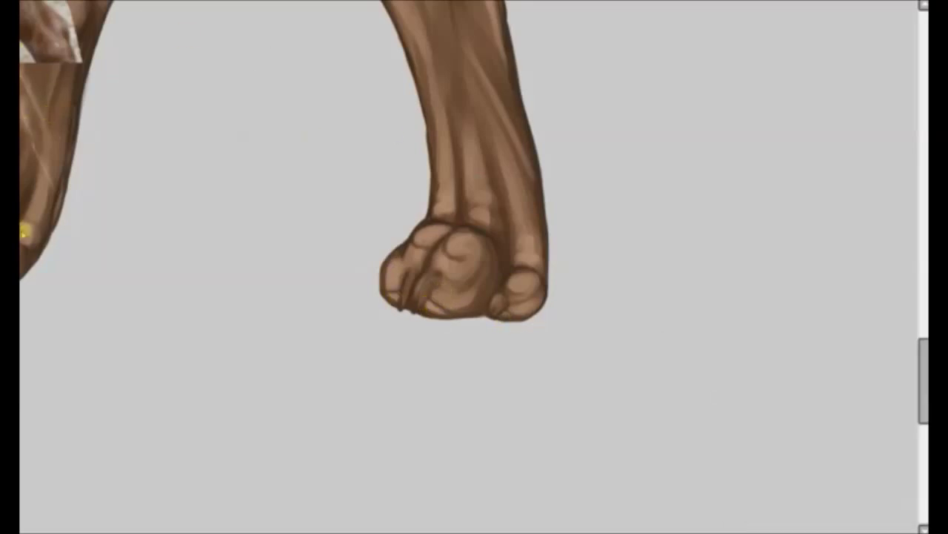
pyautogui.moveTo(419, 279); pyautogui.dragTo(404, 308)
pyautogui.moveTo(511, 293); pyautogui.dragTo(498, 315)
pyautogui.scroll(1, 514, 318)
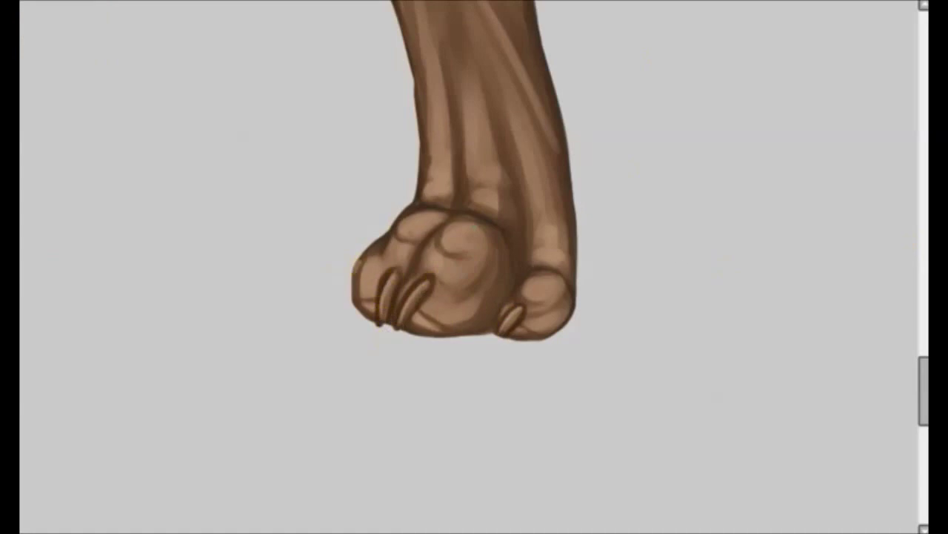
# Select the paw with the Selection Pen and slightly reshape it using Ctrl+T
pyautogui.moveTo(345, 337)
pyautogui.mouseDown()
pyautogui.moveTo(380, 318)
pyautogui.moveTo(494, 296)
pyautogui.moveTo(408, 286)
pyautogui.moveTo(415, 219)
pyautogui.mouseUp()
pyautogui.hotkey('ctrl', 't')
pyautogui.moveTo(346, 206); pyautogui.dragTo(335, 199)
pyautogui.moveTo(345, 339); pyautogui.dragTo(340, 342)
pyautogui.press('Return')
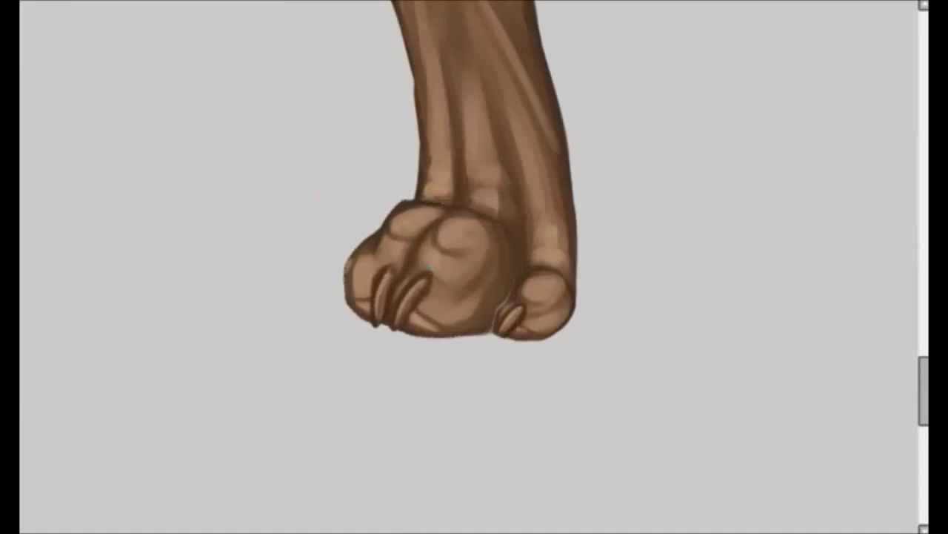
pyautogui.hotkey('ctrl', 'u')
pyautogui.press('Return')
# Darken the outline along the hind leg's right edge
pyautogui.scroll(-5, 811, 83)
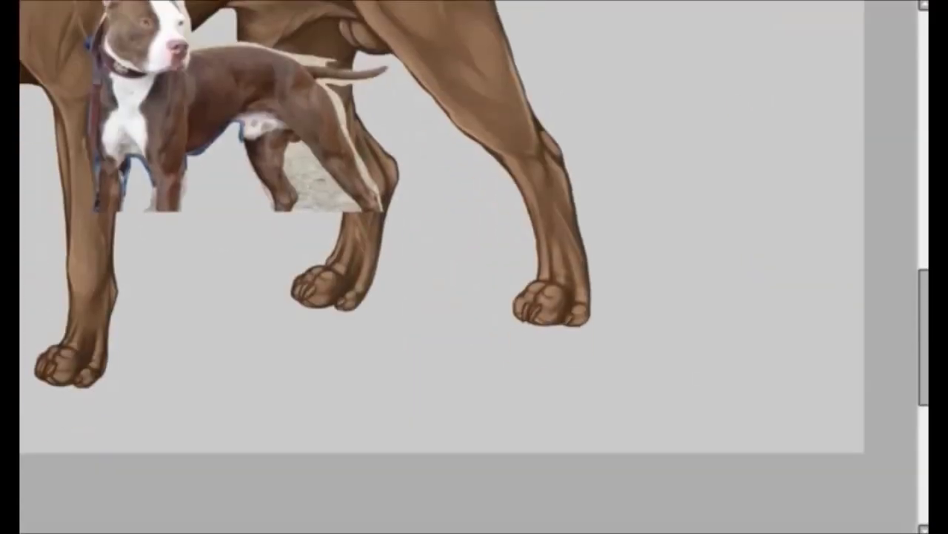
pyautogui.scroll(3, 811, 84)
pyautogui.moveTo(567, 245); pyautogui.dragTo(526, 128)
pyautogui.scroll(-5, 519, 423)
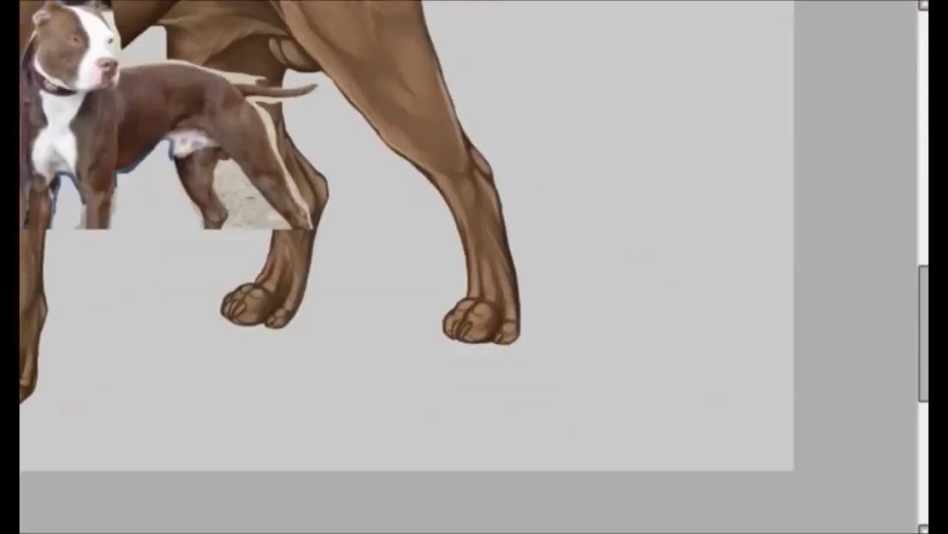
pyautogui.scroll(1, 667, 356)
pyautogui.scroll(4, 851, 290)
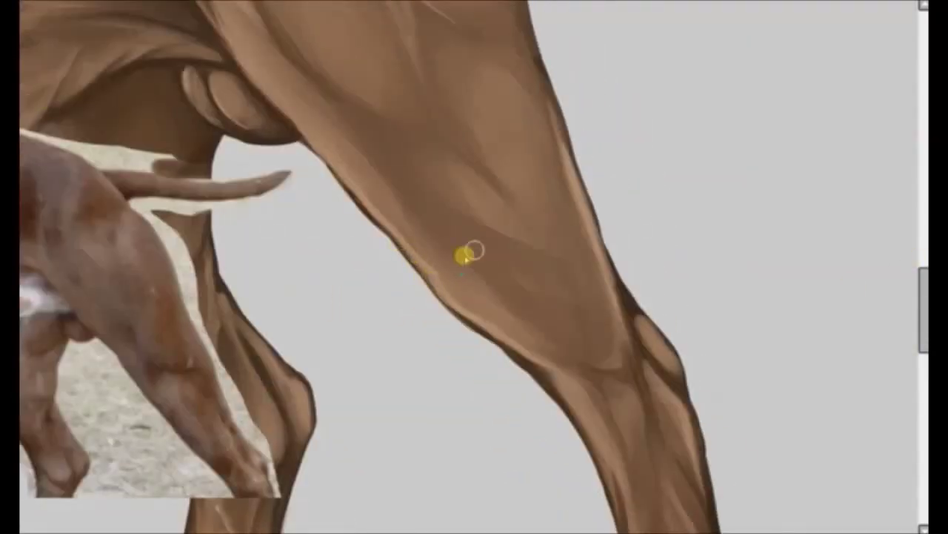
pyautogui.scroll(-3, 820, 258)
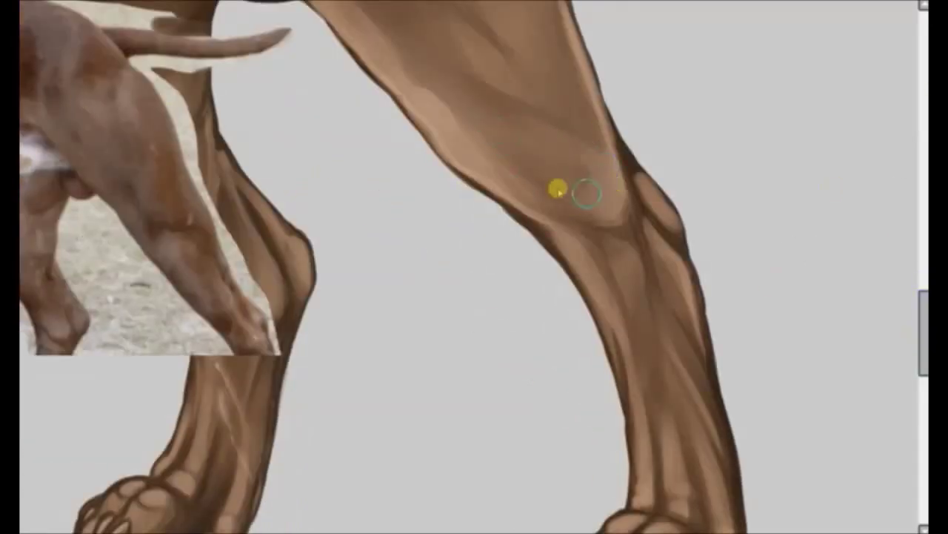
pyautogui.scroll(-2, 526, 222)
pyautogui.scroll(-2, 525, 222)
pyautogui.scroll(2, 337, 234)
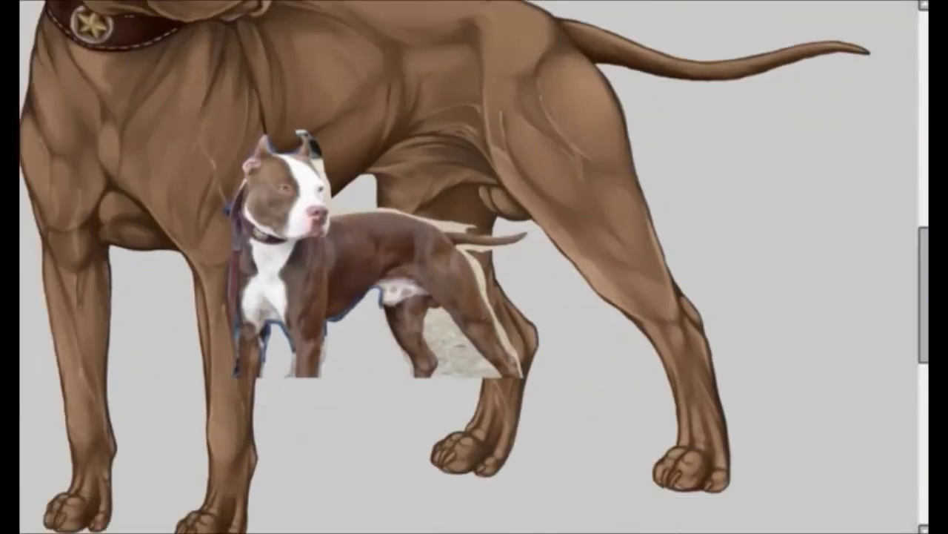
pyautogui.scroll(-2, 444, 42)
pyautogui.scroll(2, 755, 467)
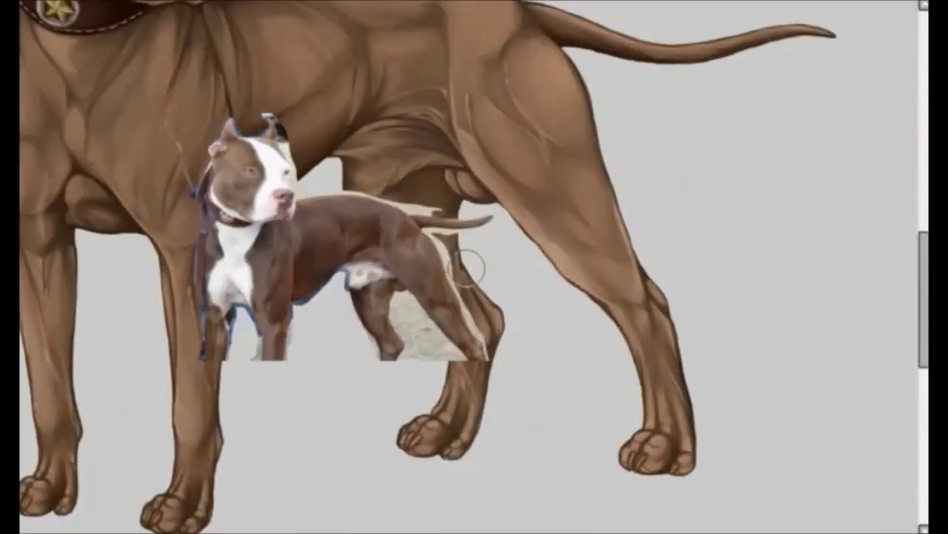
# Select the right hind leg with the Selection Pen and save over the existing PSD file
pyautogui.moveTo(530, 66)
pyautogui.mouseDown()
pyautogui.moveTo(606, 404)
pyautogui.moveTo(474, 93)
pyautogui.mouseUp()
pyautogui.hotkey('ctrl', 'u')
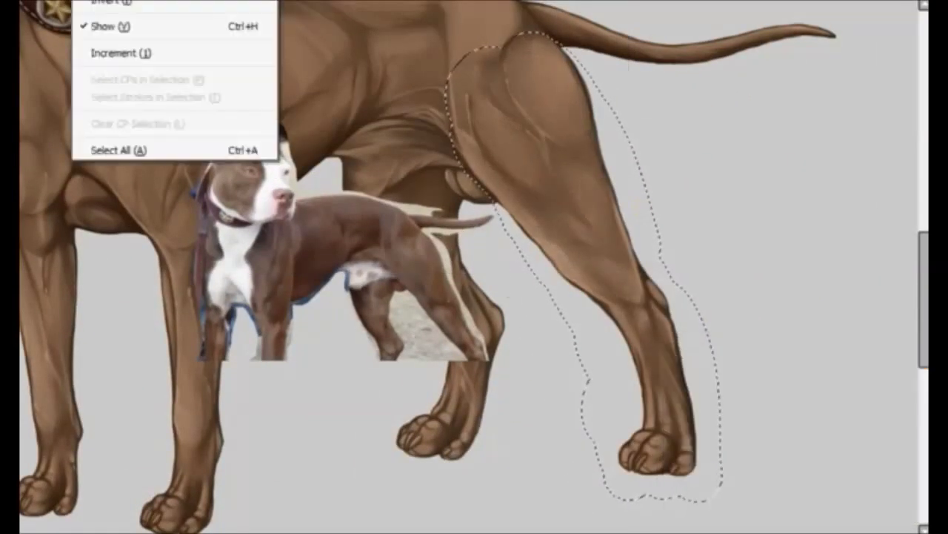
pyautogui.scroll(3, 518, 185)
pyautogui.scroll(-2, 482, 364)
pyautogui.hotkey('ctrl', 's')
pyautogui.click(418, 255)
# Soften the lower-leg shading and blend the dark kneecap outline lighter
pyautogui.scroll(3, 445, 296)
pyautogui.scroll(2, 522, 220)
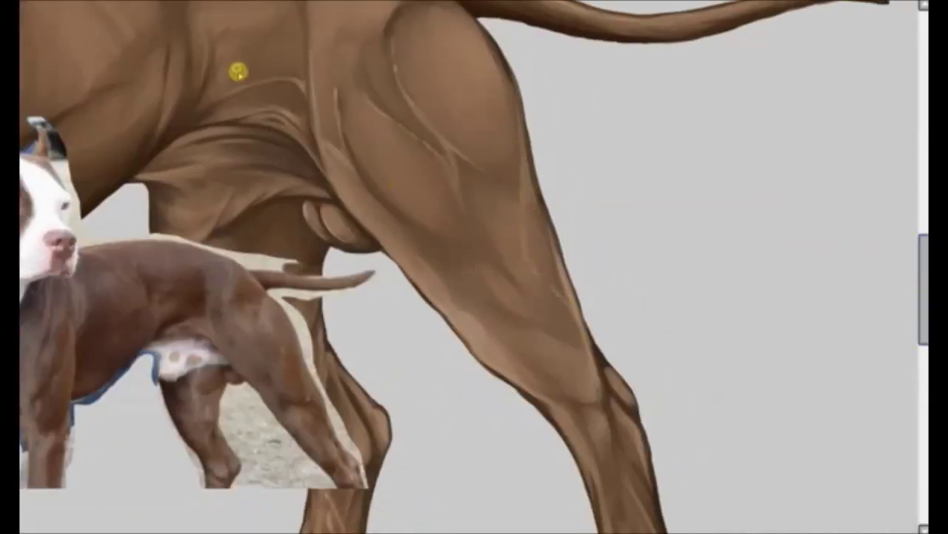
pyautogui.scroll(-2, 531, 73)
pyautogui.scroll(3, 530, 73)
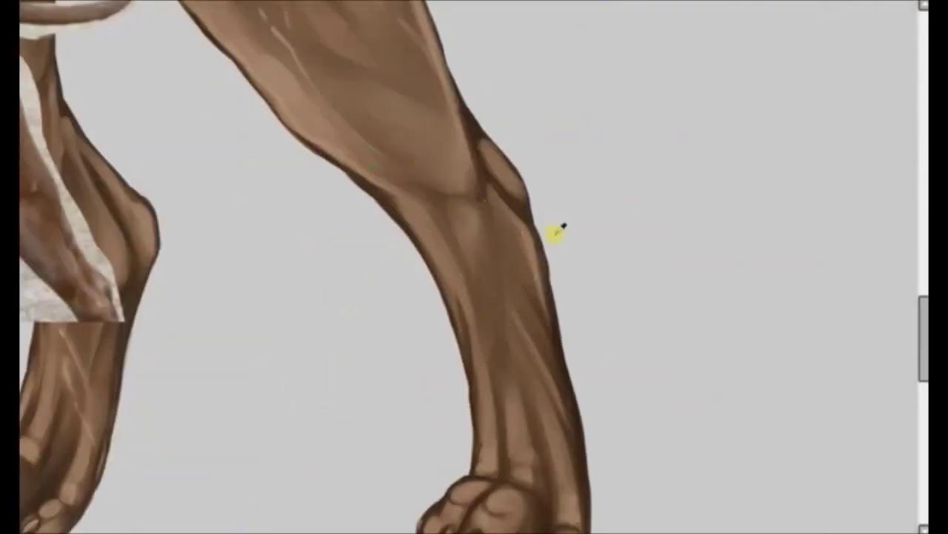
pyautogui.moveTo(512, 233); pyautogui.dragTo(511, 264)
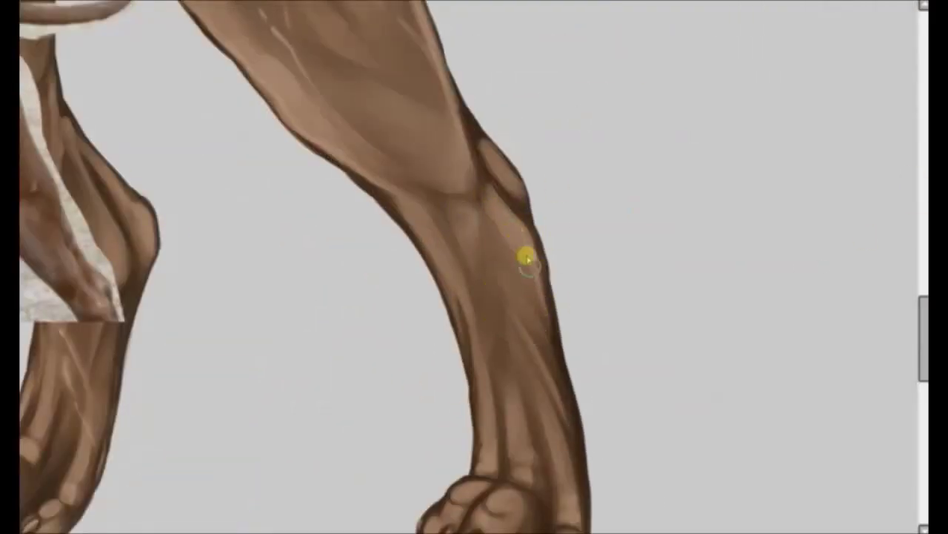
pyautogui.moveTo(486, 140)
pyautogui.mouseDown()
pyautogui.moveTo(519, 190)
pyautogui.moveTo(485, 152)
pyautogui.moveTo(482, 180)
pyautogui.mouseUp()
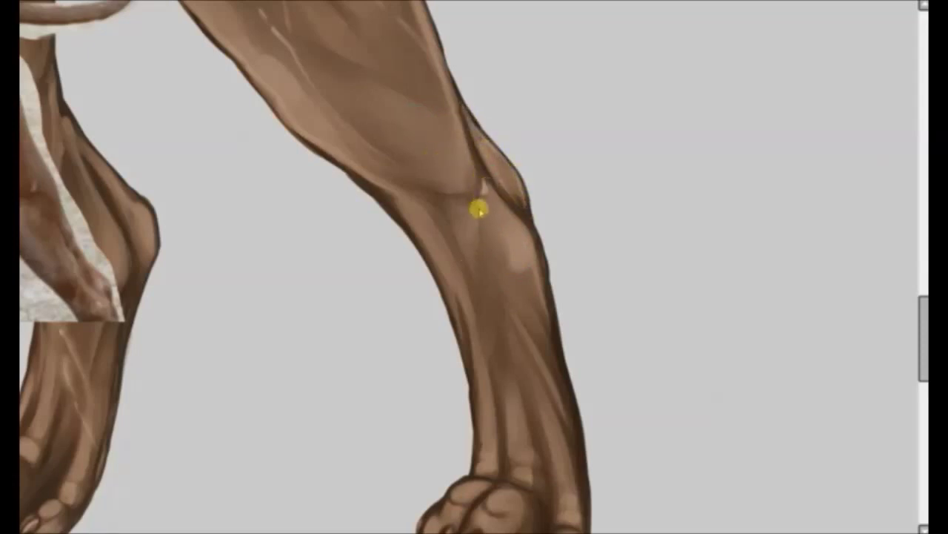